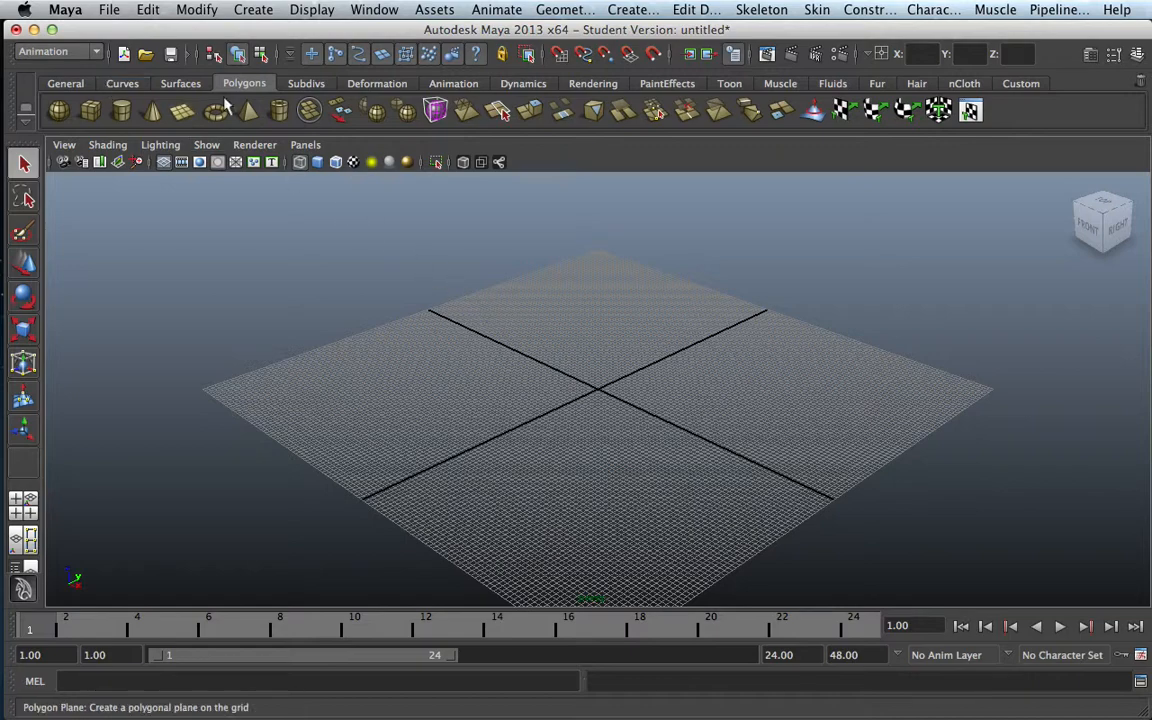
Examine the grid's length and width, grid line spacing and subdivision settings without changing them
left_click(310, 10)
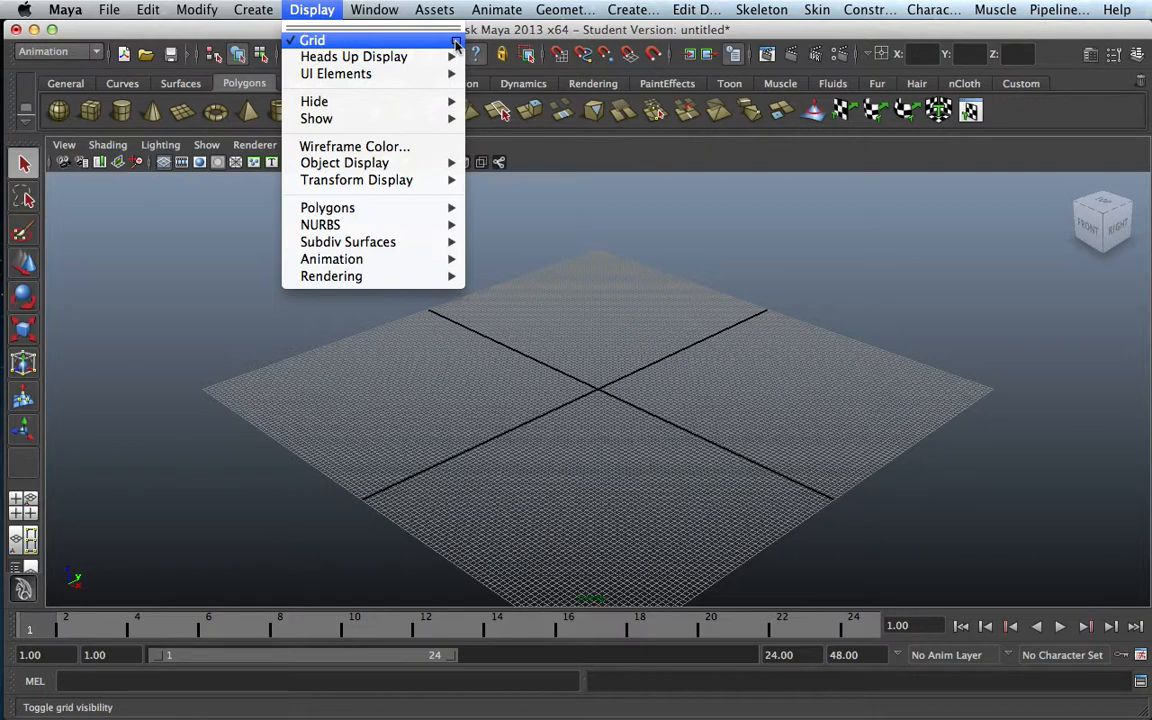
left_click(456, 43)
left_click_drag(811, 203, 416, 187)
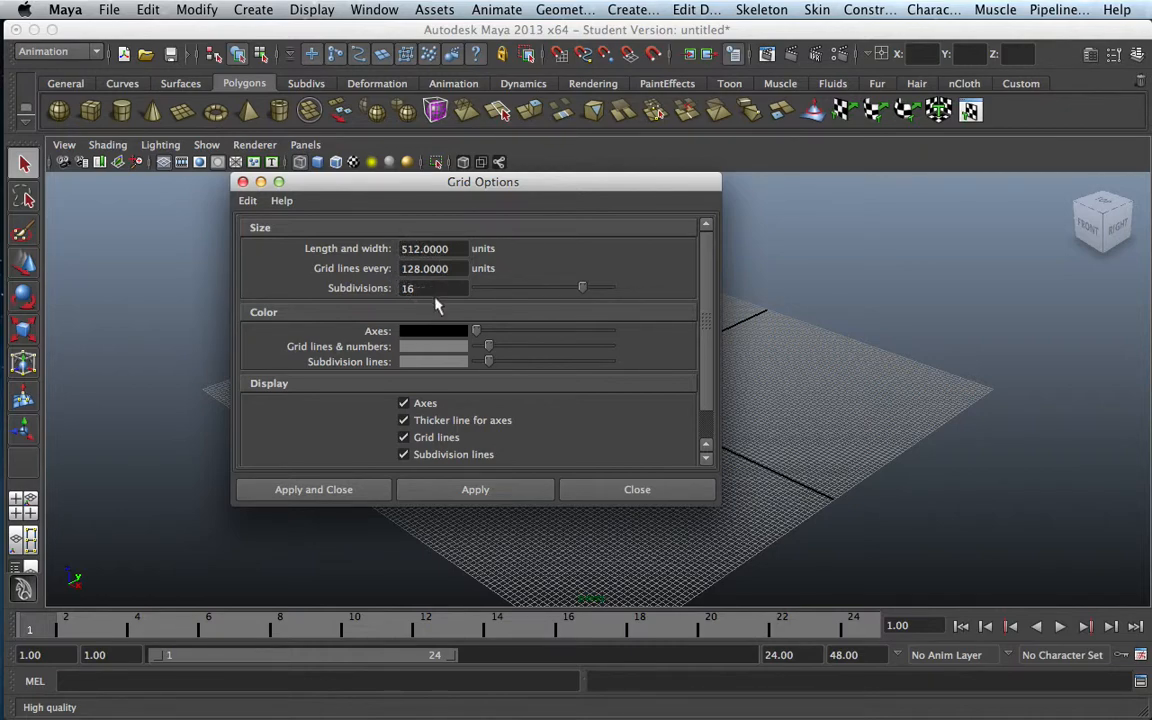
left_click(627, 498)
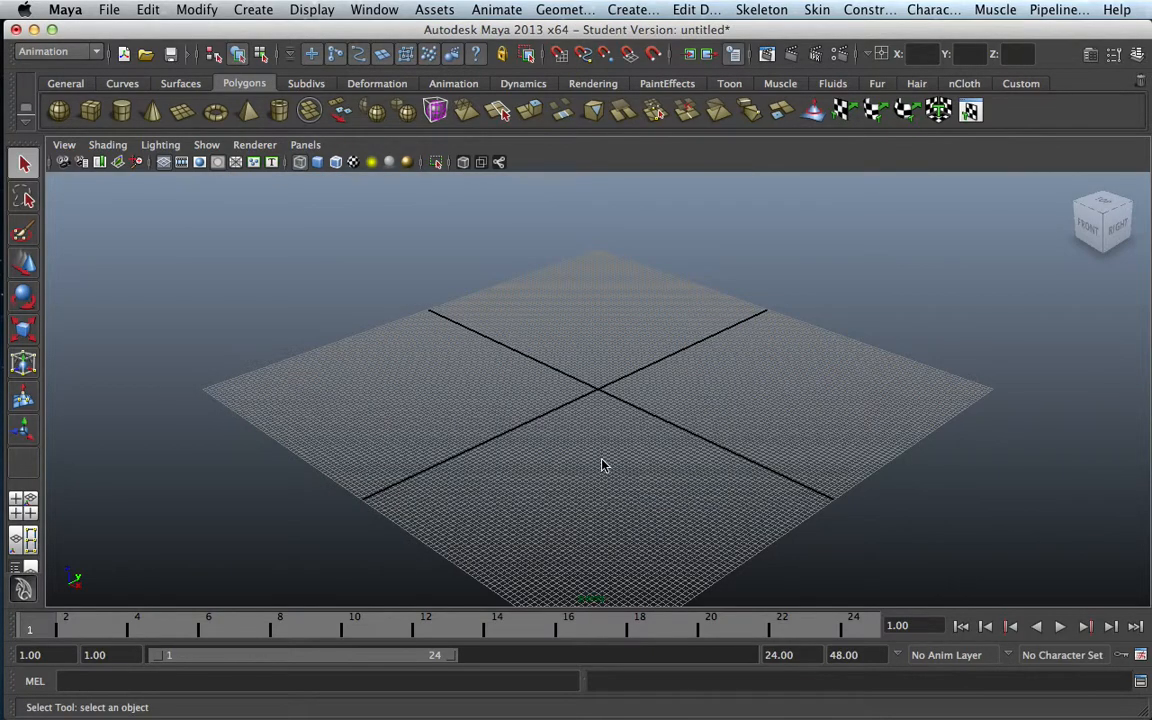
scroll(602, 466, "down", 3)
scroll(602, 466, "up", 5)
left_click_drag(589, 452, 687, 471, "alt")
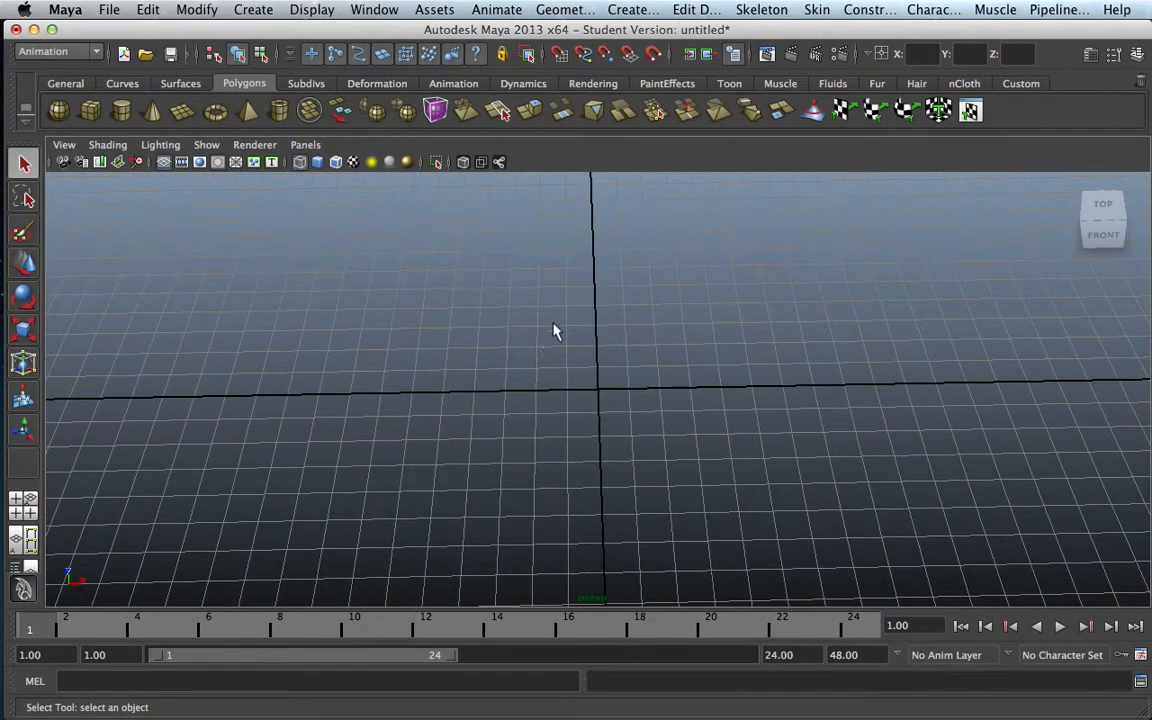
key("space")
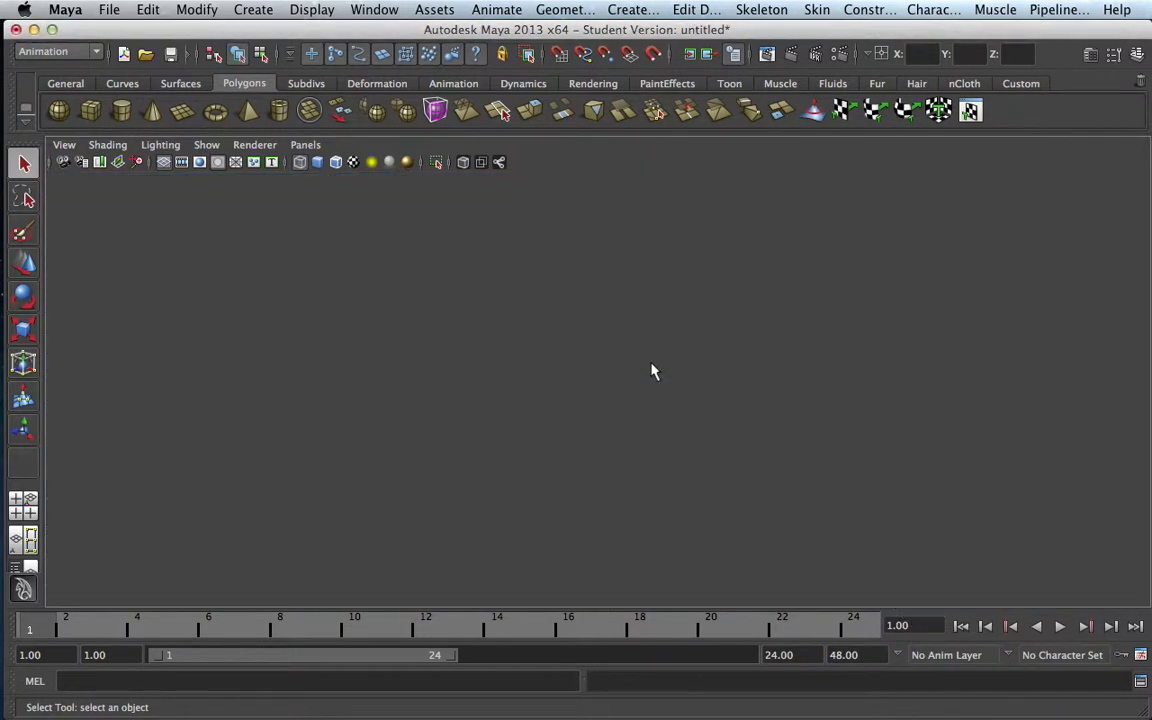
key("space")
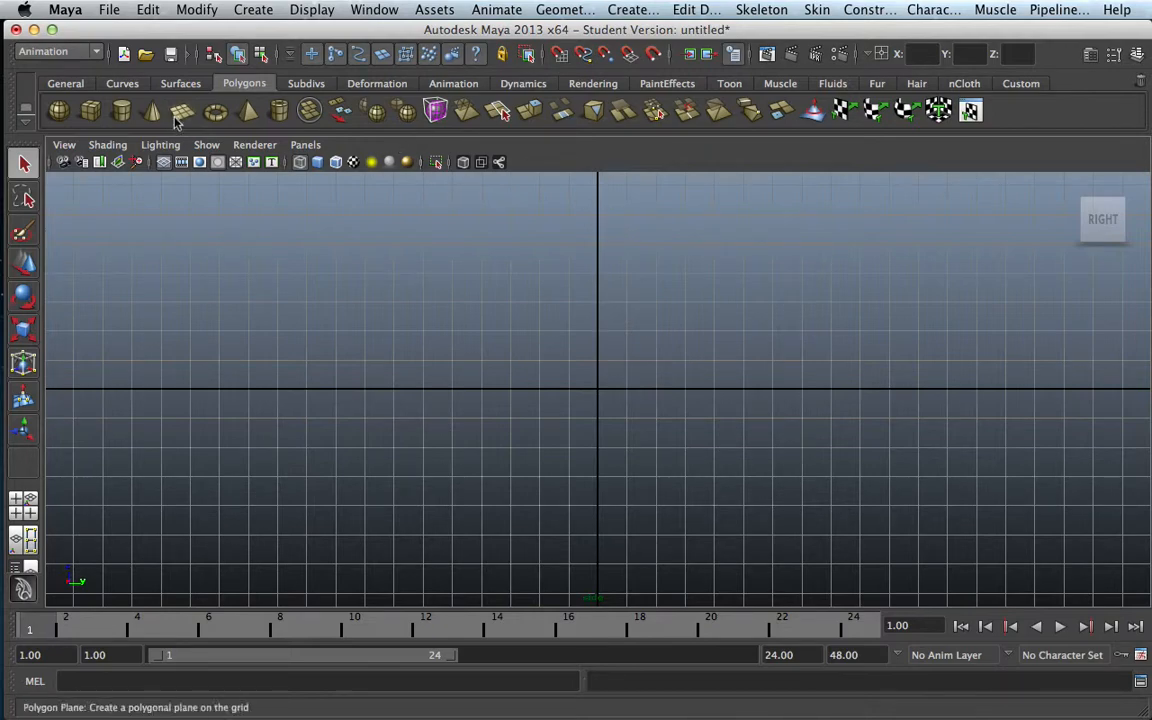
Set the linear working unit to meter in the preferences with Z as the up axis, and save
left_click(365, 9)
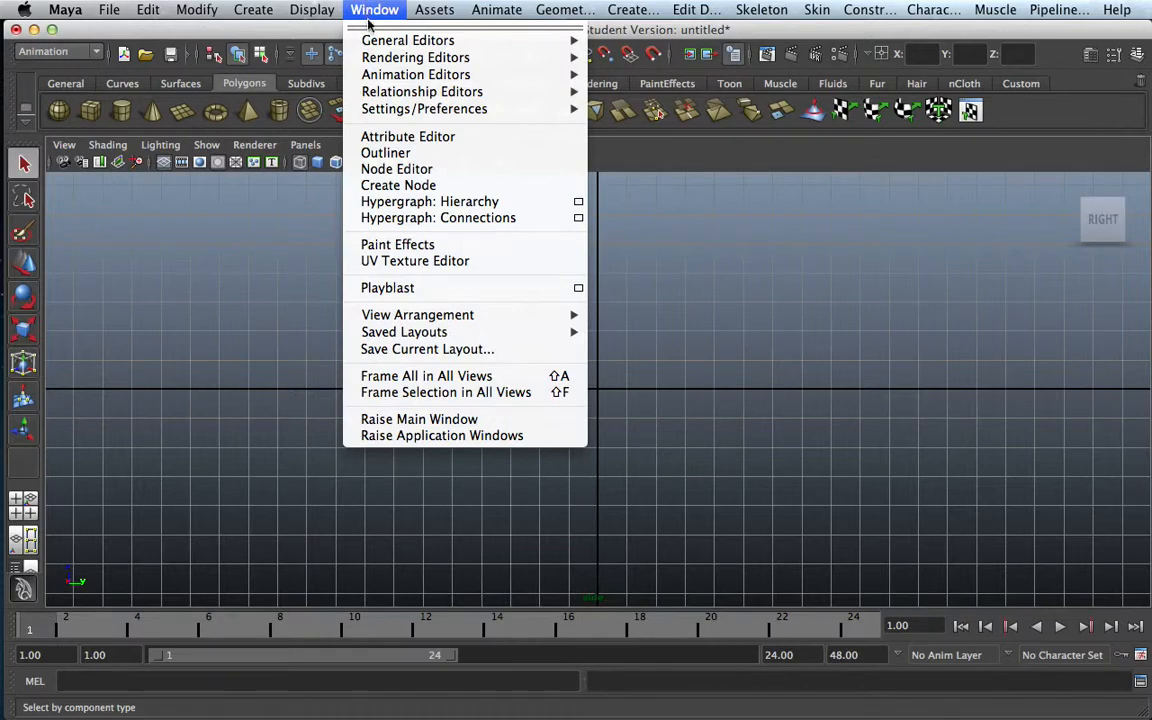
mouse_move(357, 109)
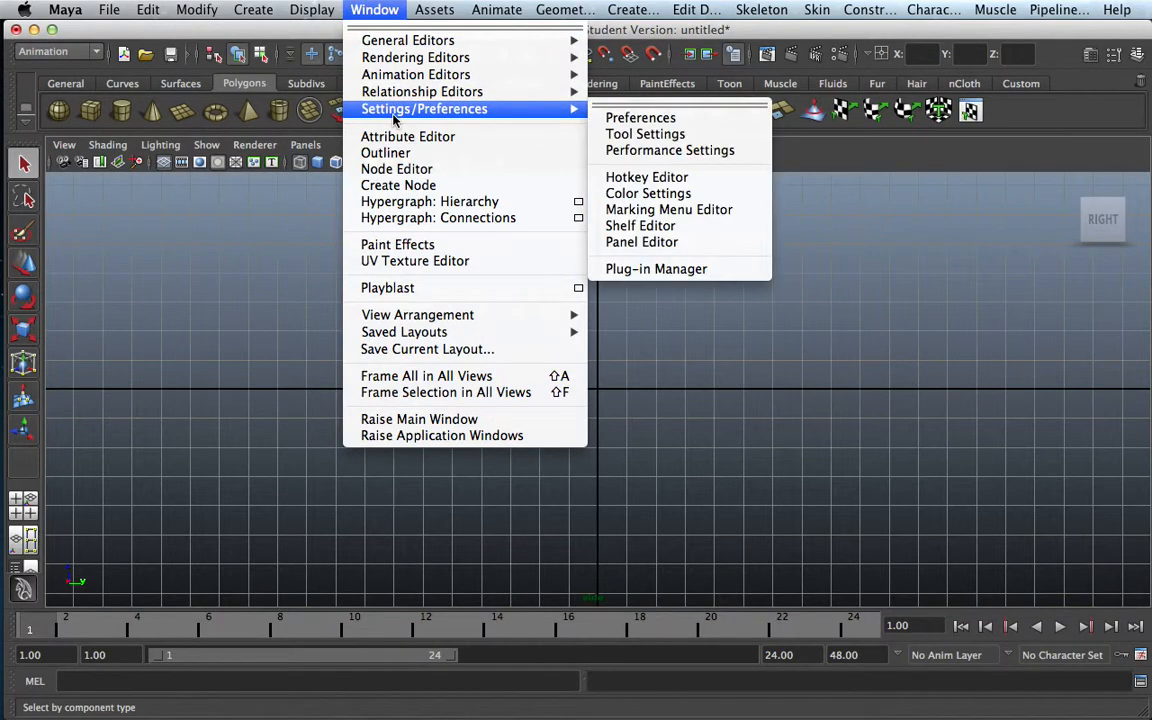
left_click(632, 117)
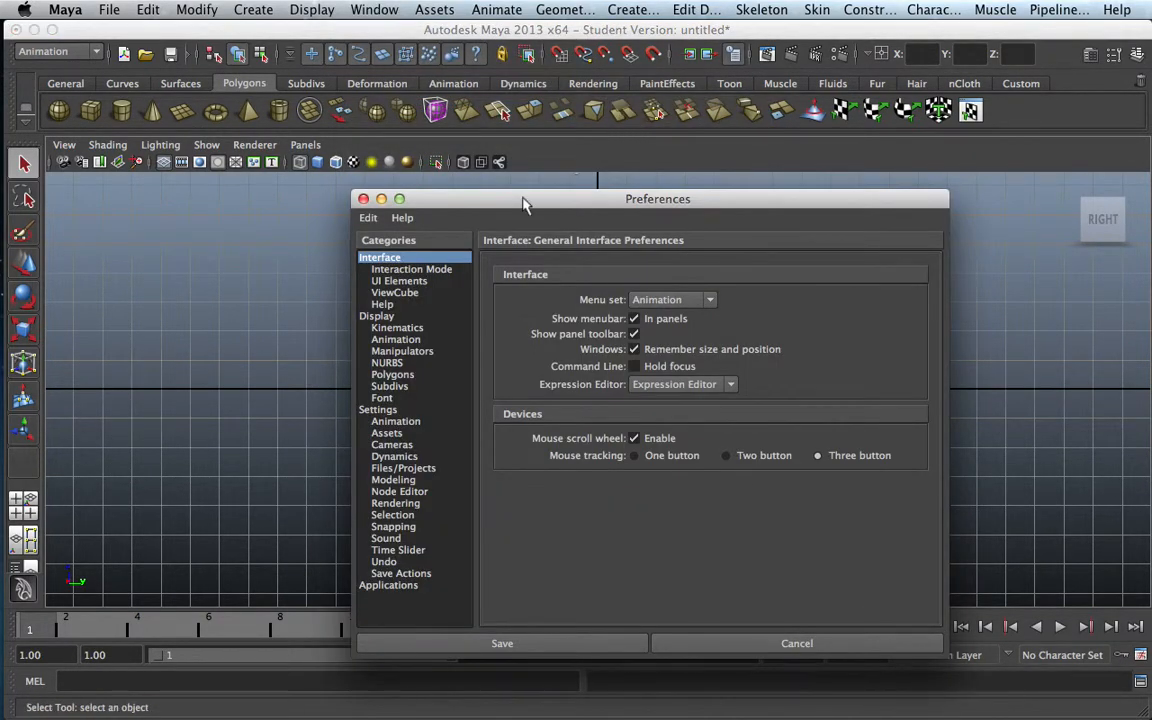
left_click(390, 411)
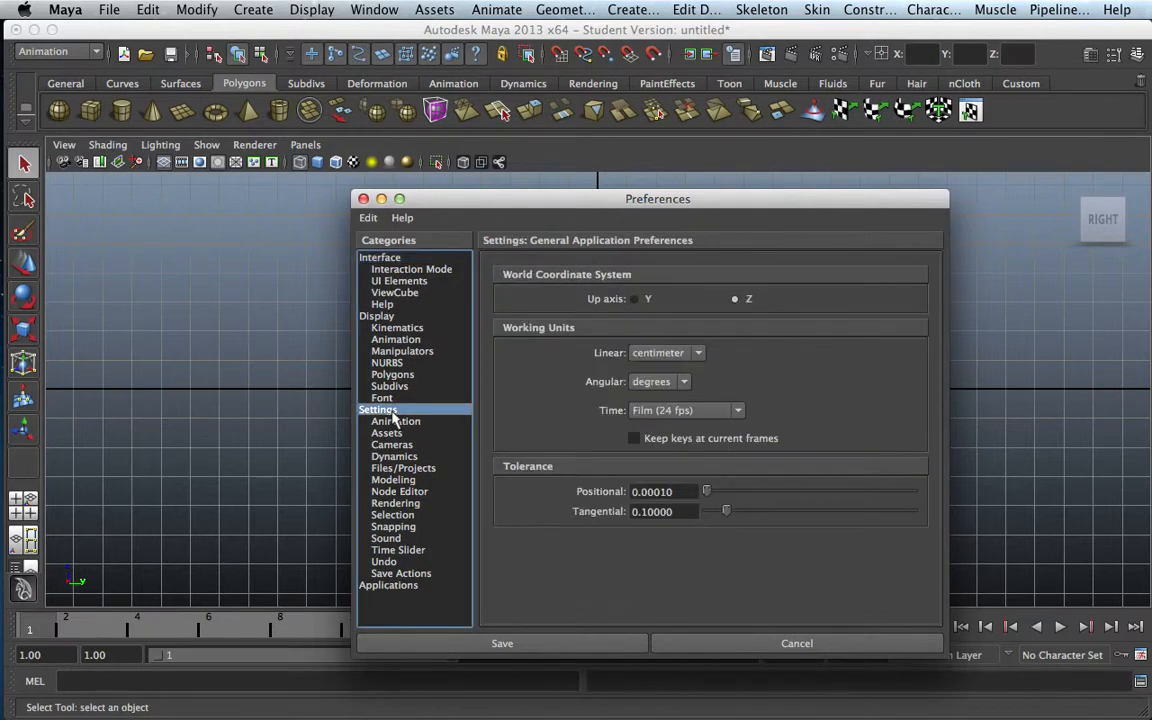
left_click(735, 299)
left_click(694, 354)
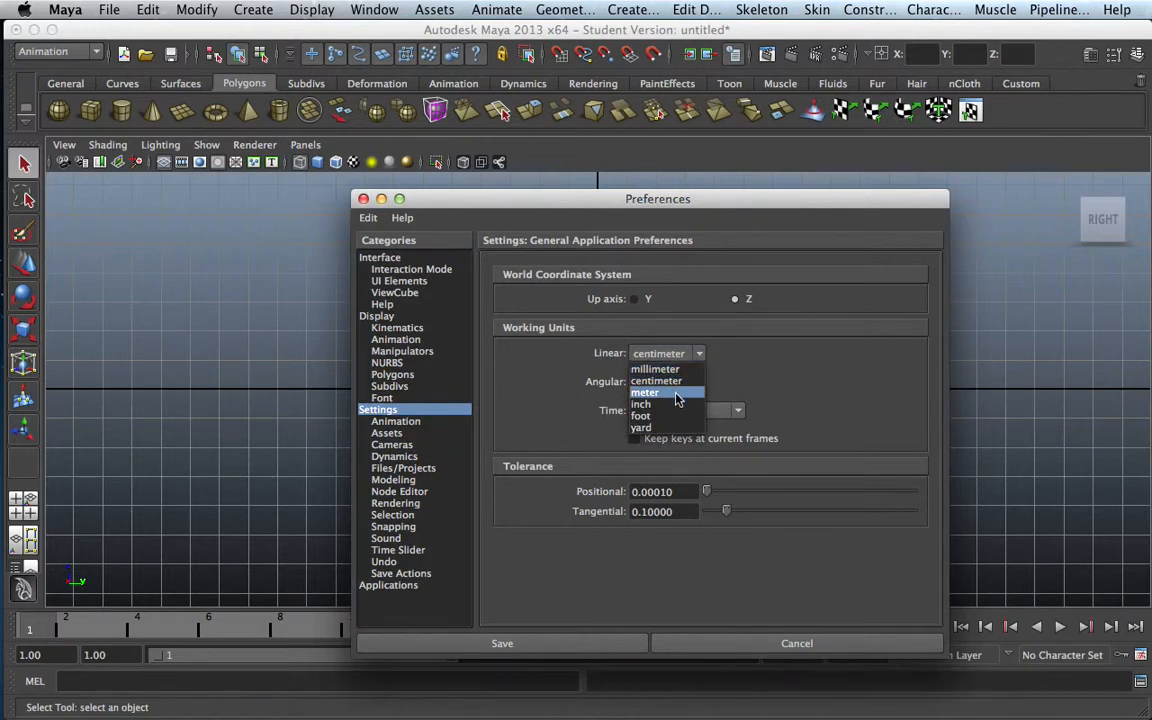
left_click(677, 393)
left_click(568, 645)
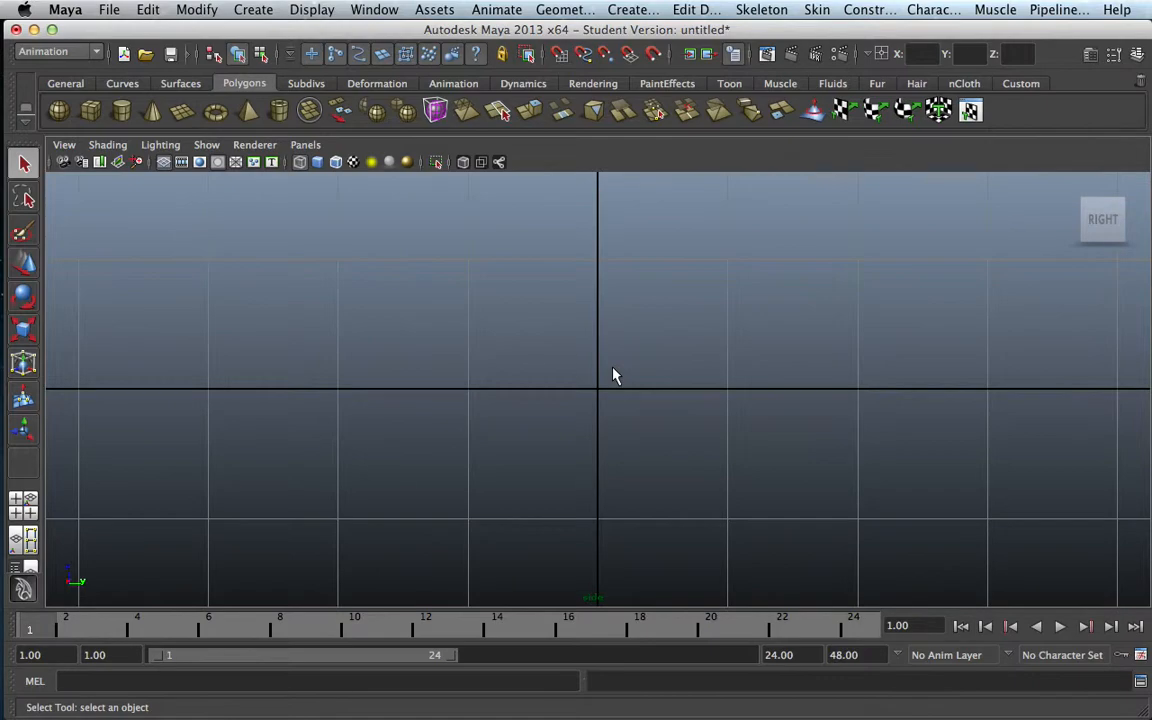
Set the perspective camera's far clip plane to 10000
key("space")
key("space")
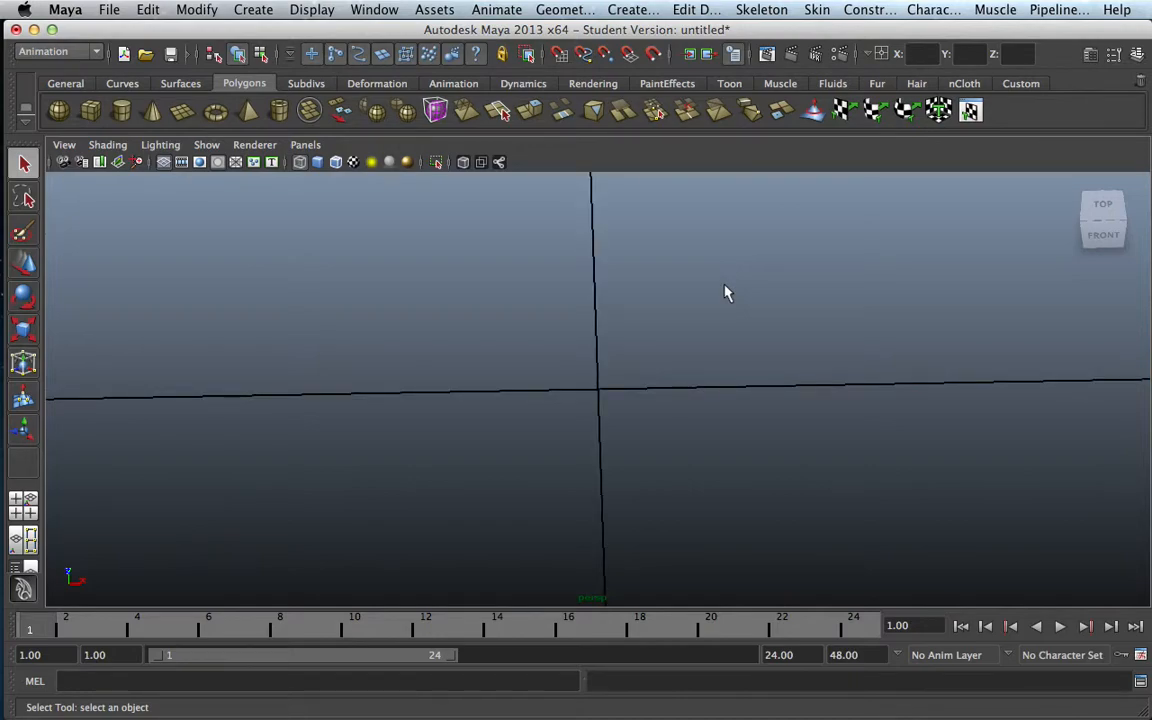
mouse_move(738, 355)
left_mouse_down("alt")
mouse_move(730, 303)
mouse_move(732, 352)
left_mouse_up("alt")
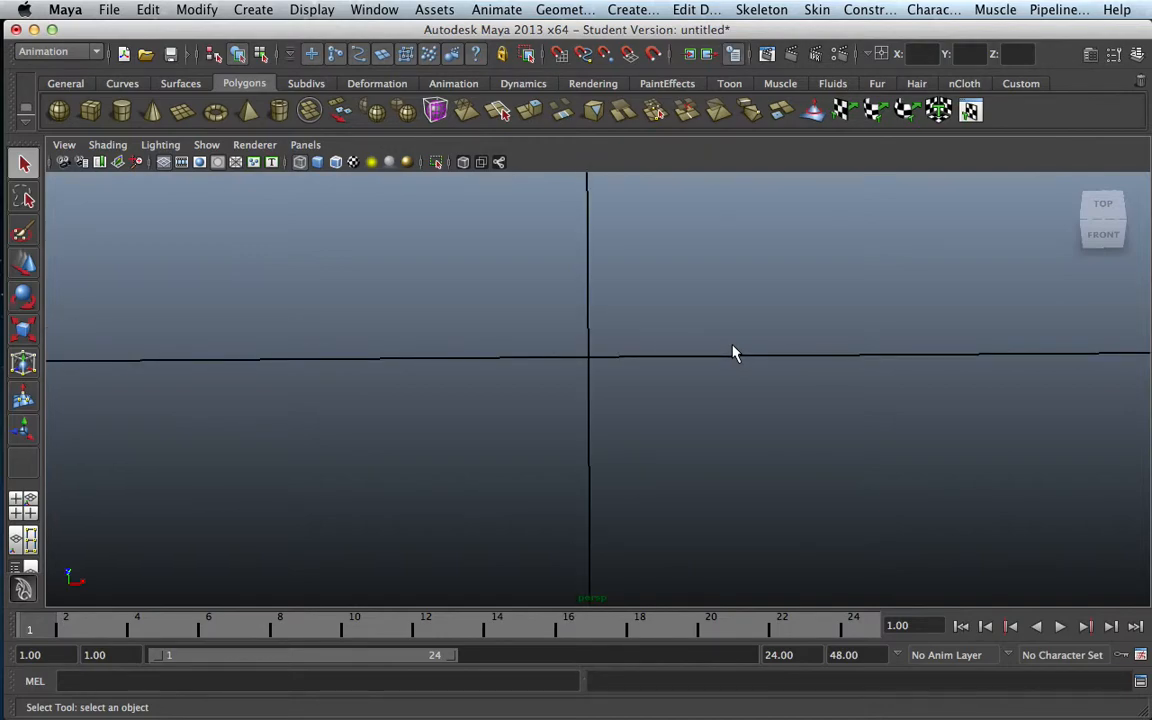
left_click(72, 147)
mouse_move(95, 336)
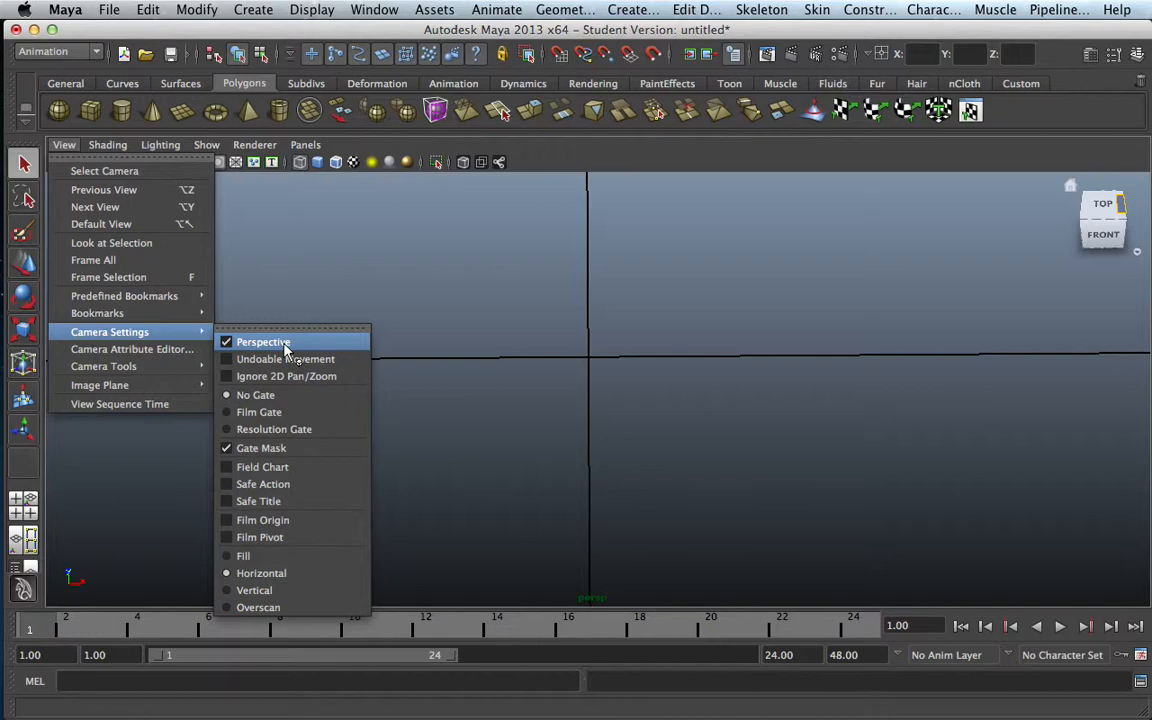
left_click(187, 350)
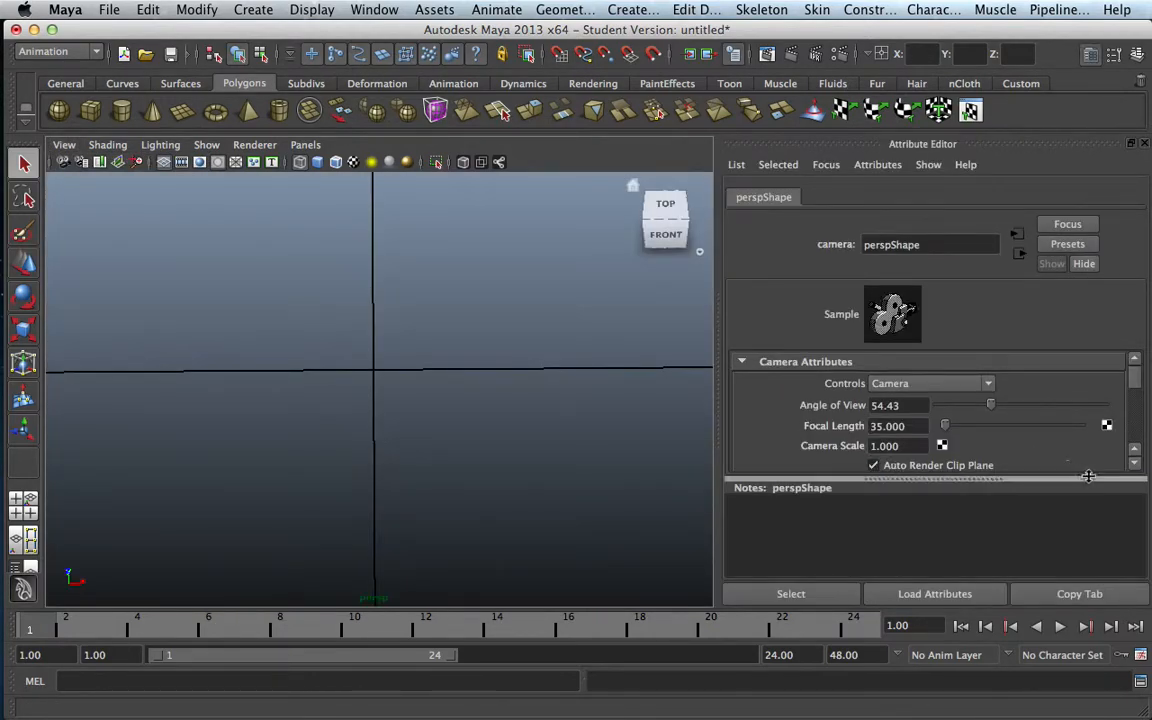
left_click(1134, 463)
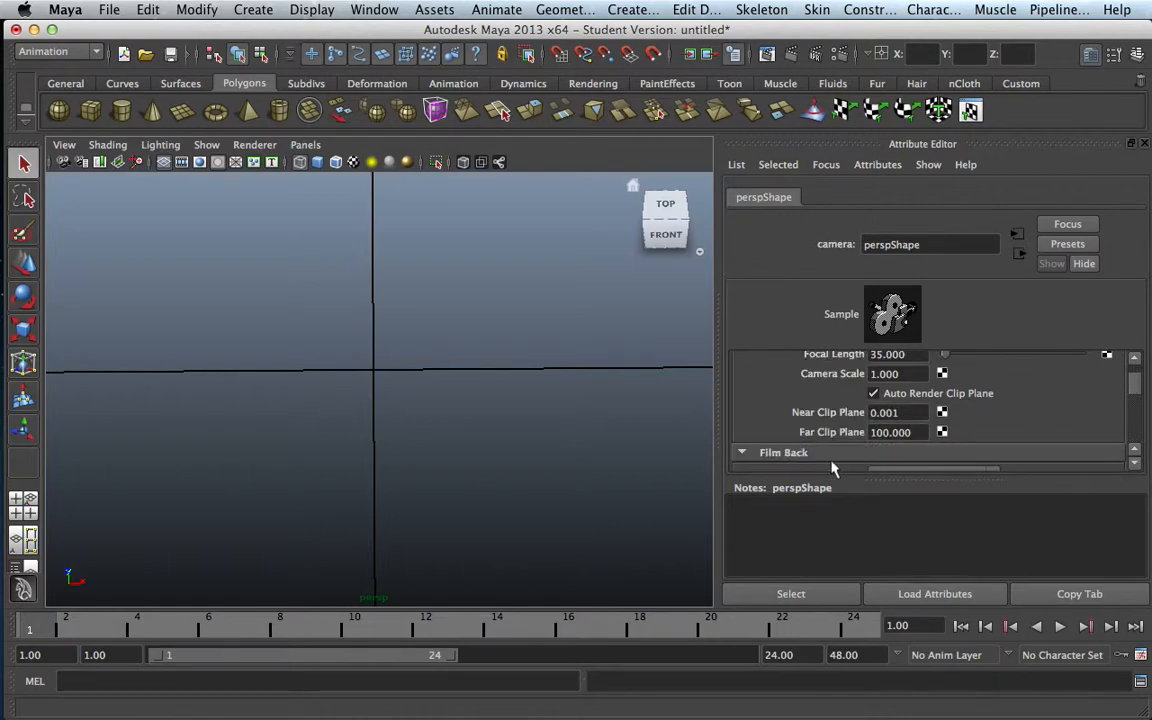
left_click(893, 432)
key("BackSpace")
key("Return")
scroll(386, 283, "up", 3)
scroll(381, 283, "down", 5)
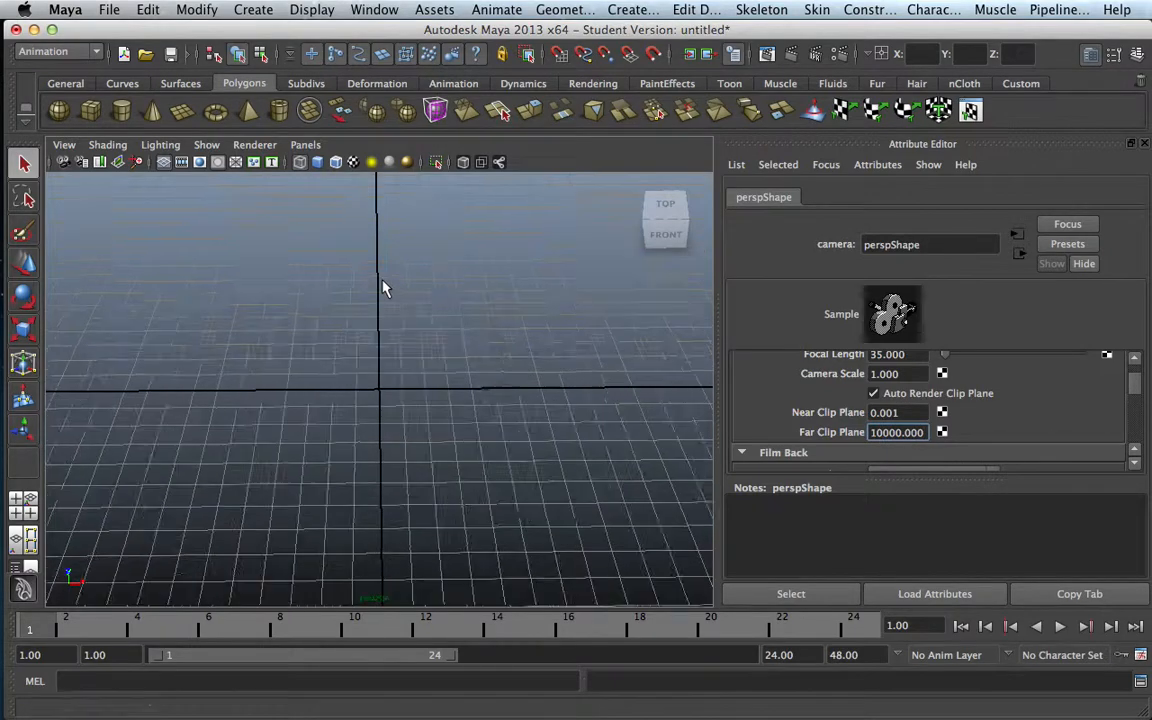
left_click_drag(427, 337, 337, 303, "alt")
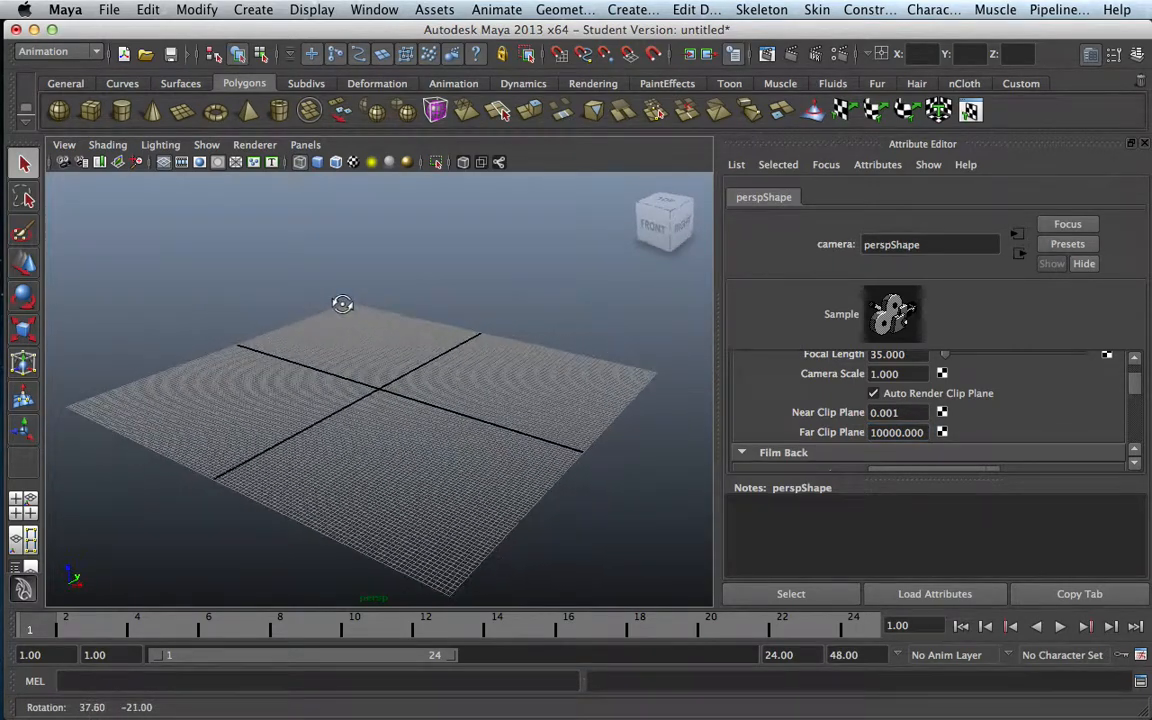
left_click(1145, 145)
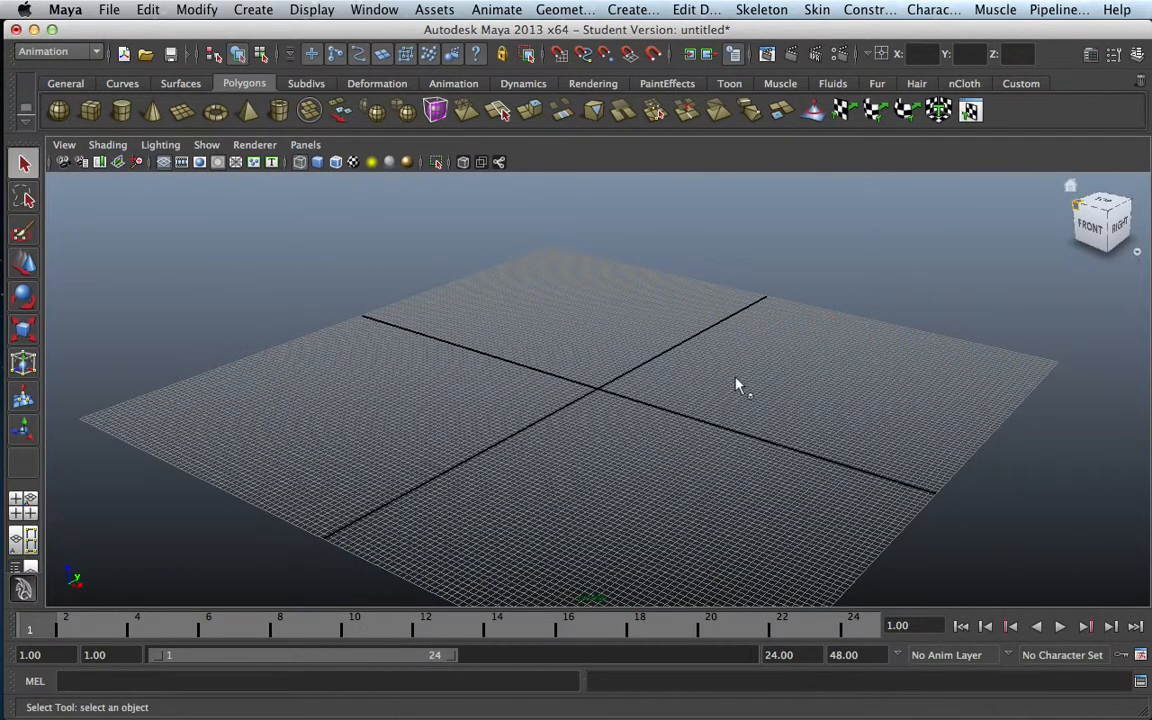
Measure the width of one grid square with the Distance Tool, and delete the measurement and its locators
scroll(737, 387, "up", 3)
scroll(737, 387, "up", 4)
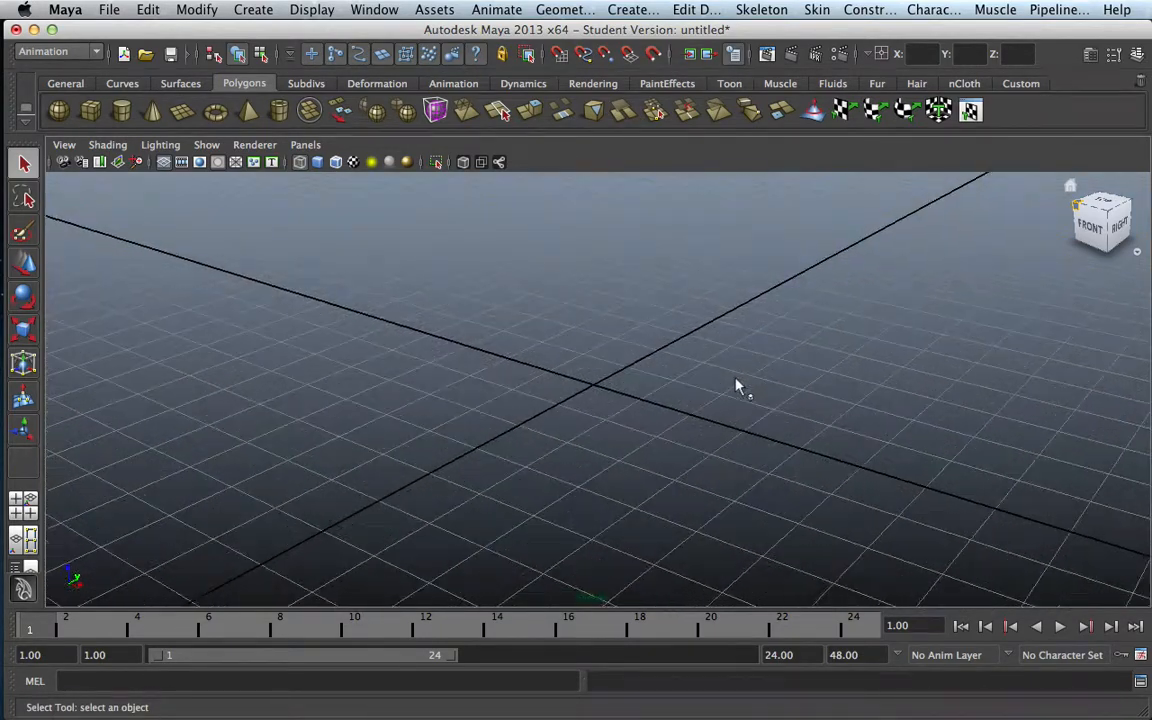
scroll(737, 387, "down", 2)
scroll(737, 387, "down", 2)
left_click_drag(638, 391, 715, 445, "alt")
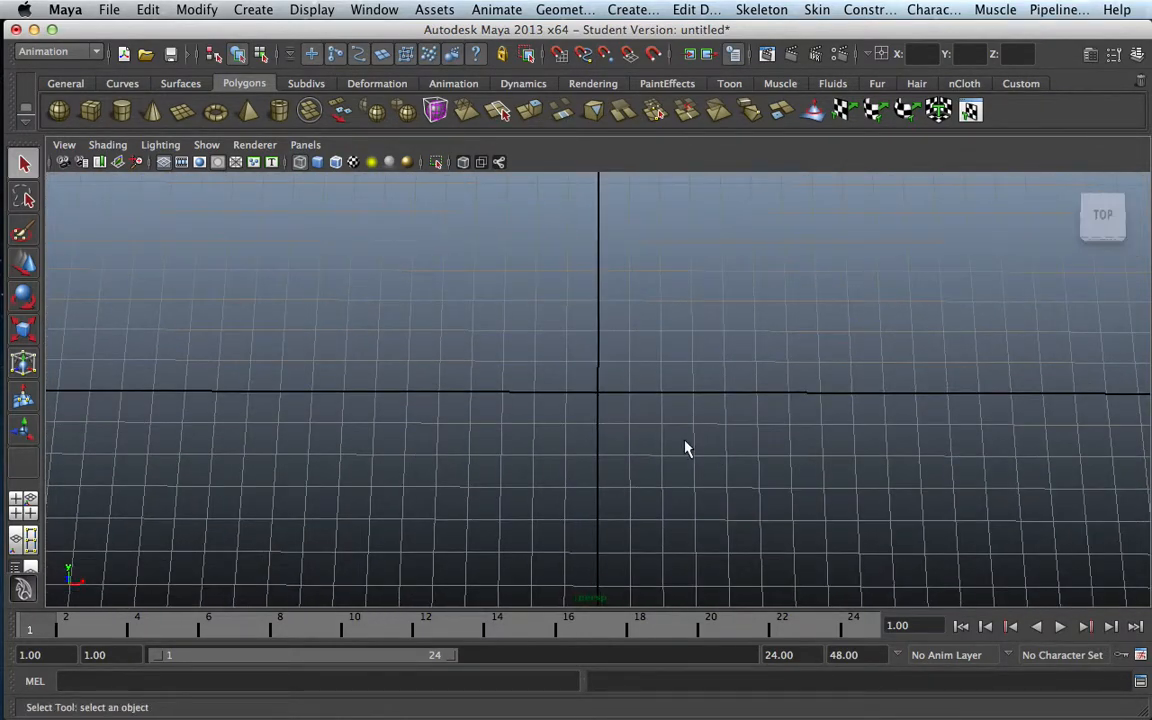
scroll(648, 441, "up", 2)
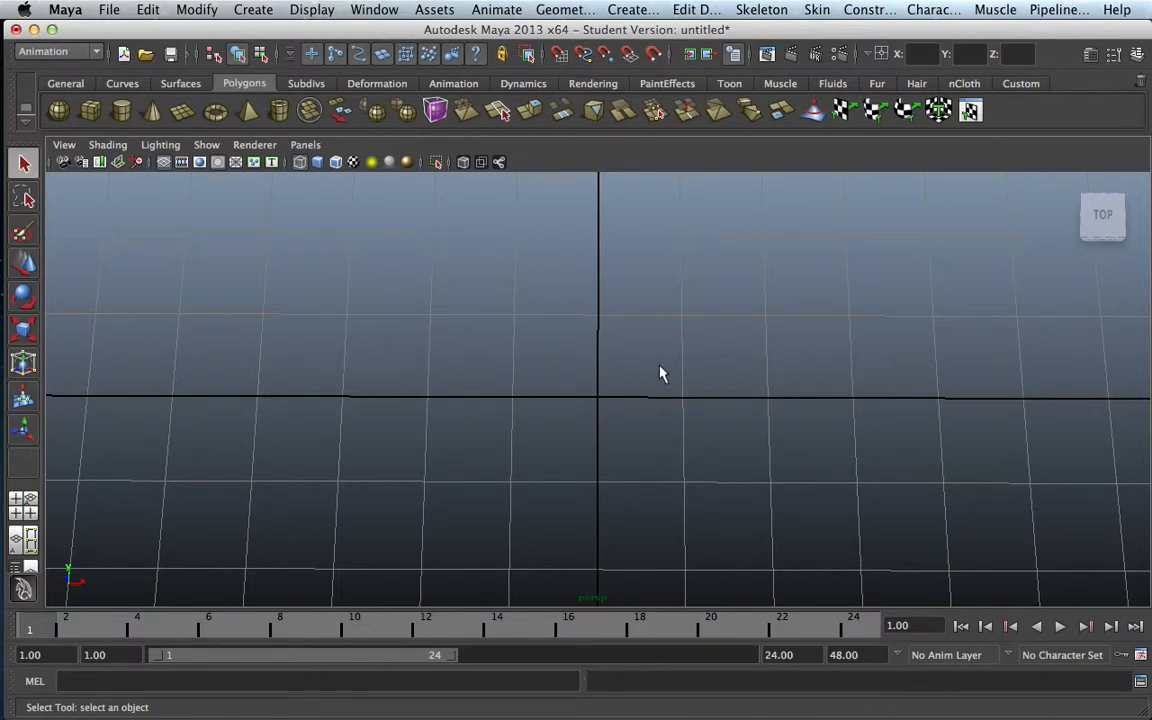
left_click(254, 9)
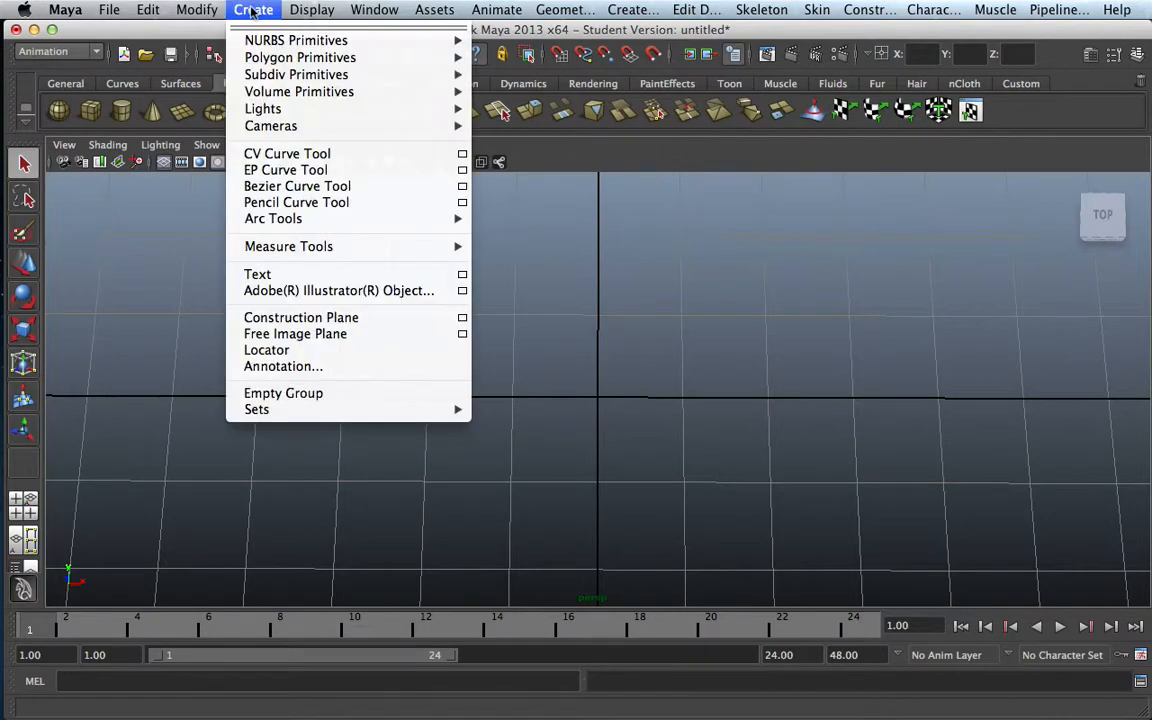
mouse_move(265, 246)
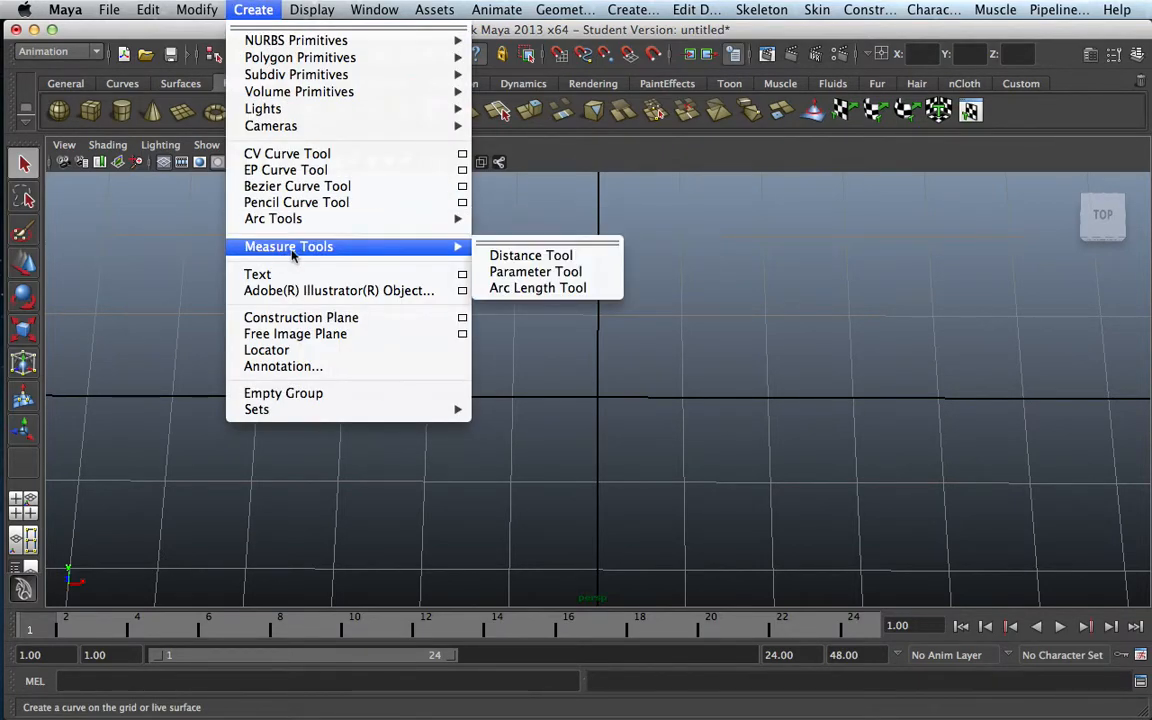
left_click(524, 255)
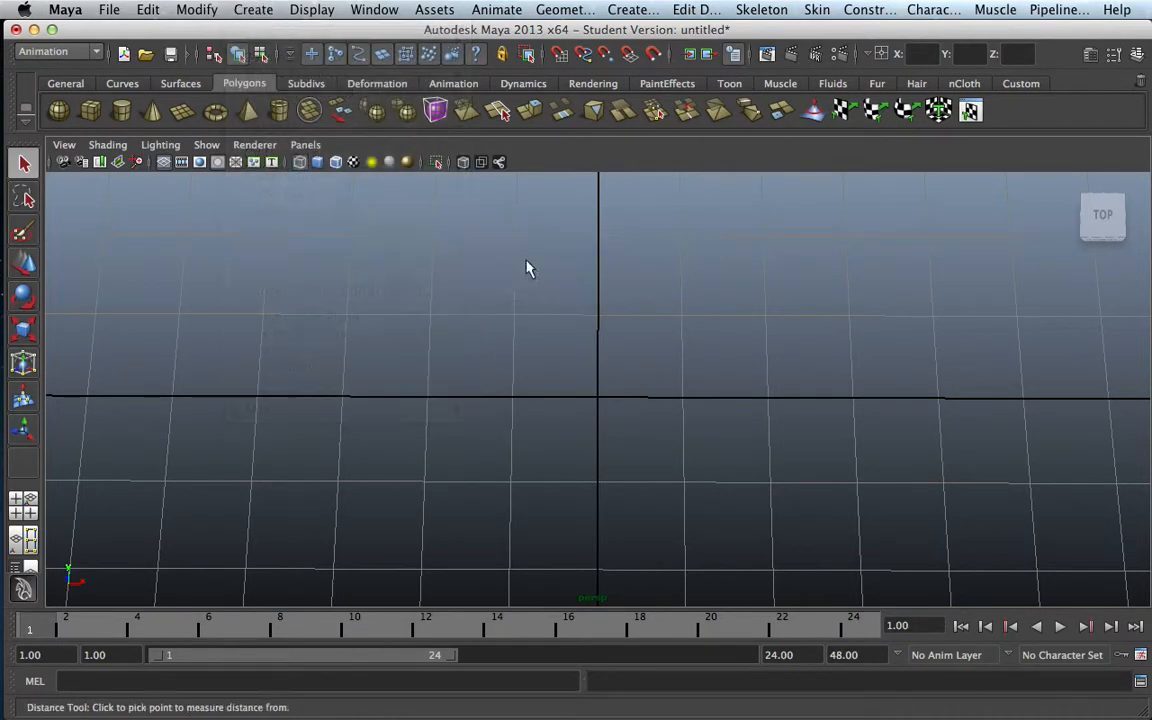
left_click(513, 352)
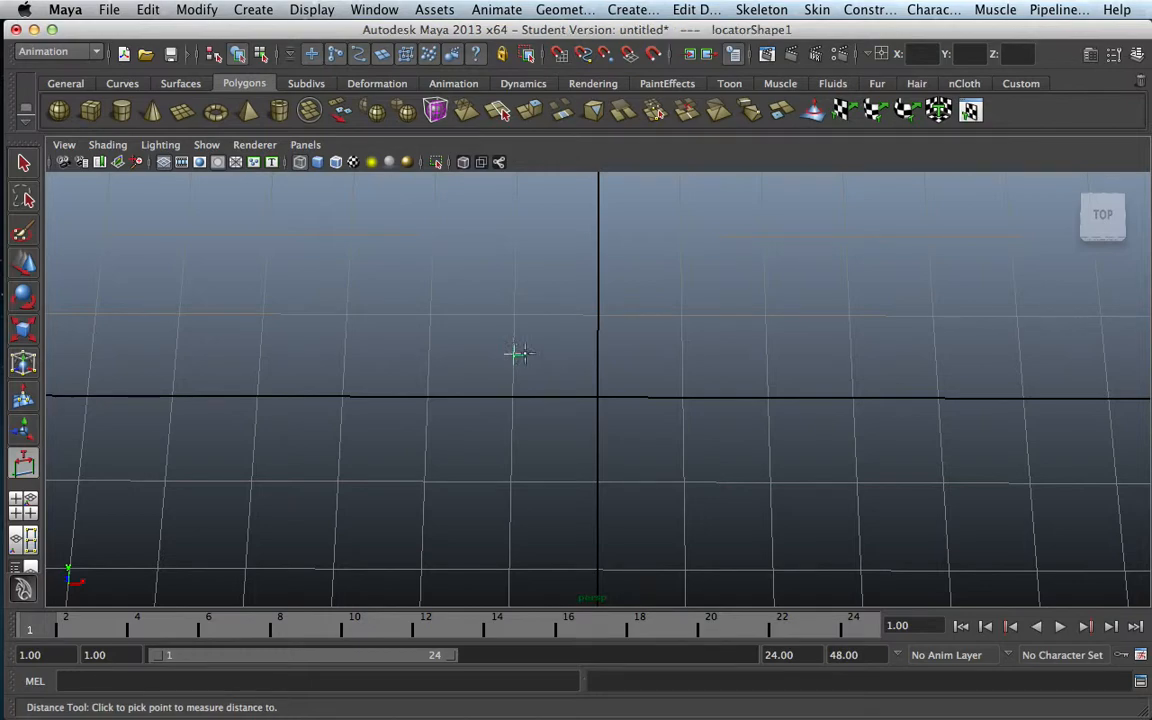
left_click(597, 356)
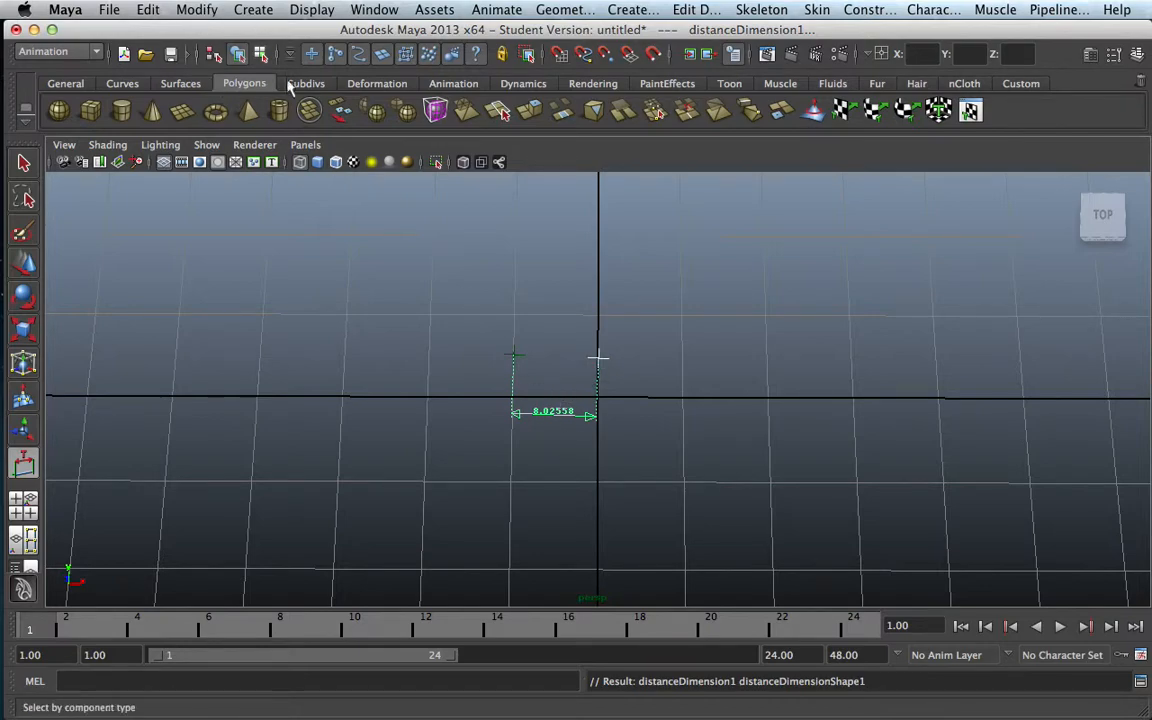
left_click(26, 160)
left_click_drag(462, 345, 684, 468)
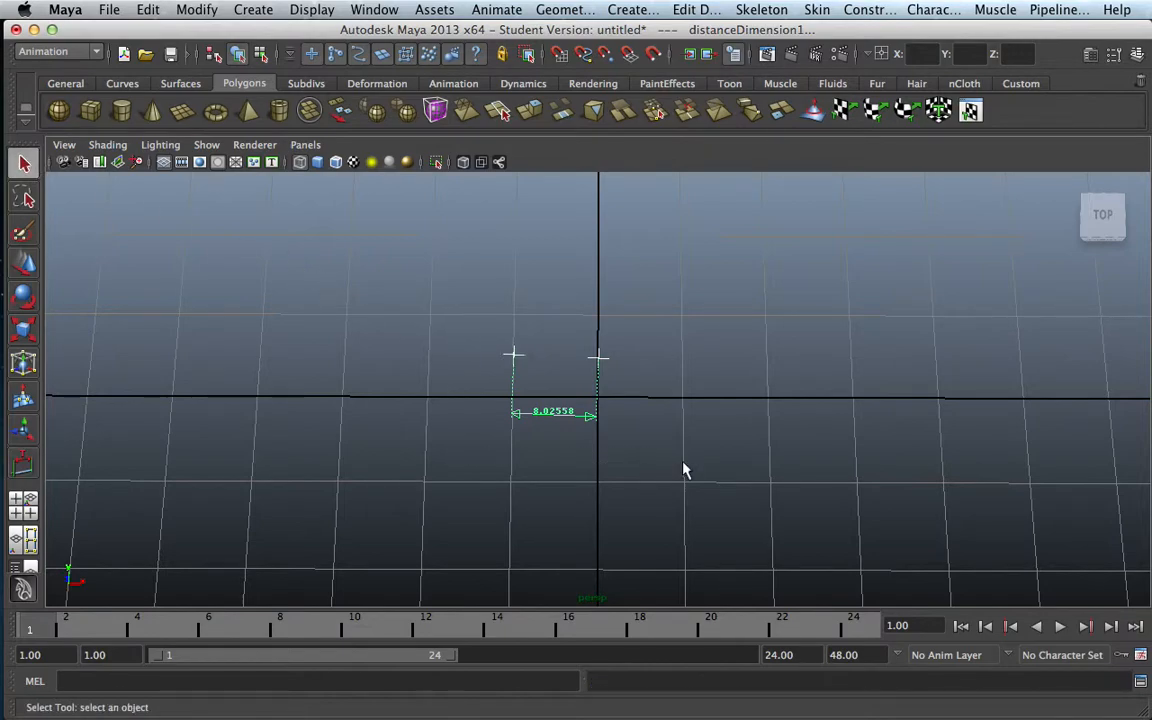
key("Delete")
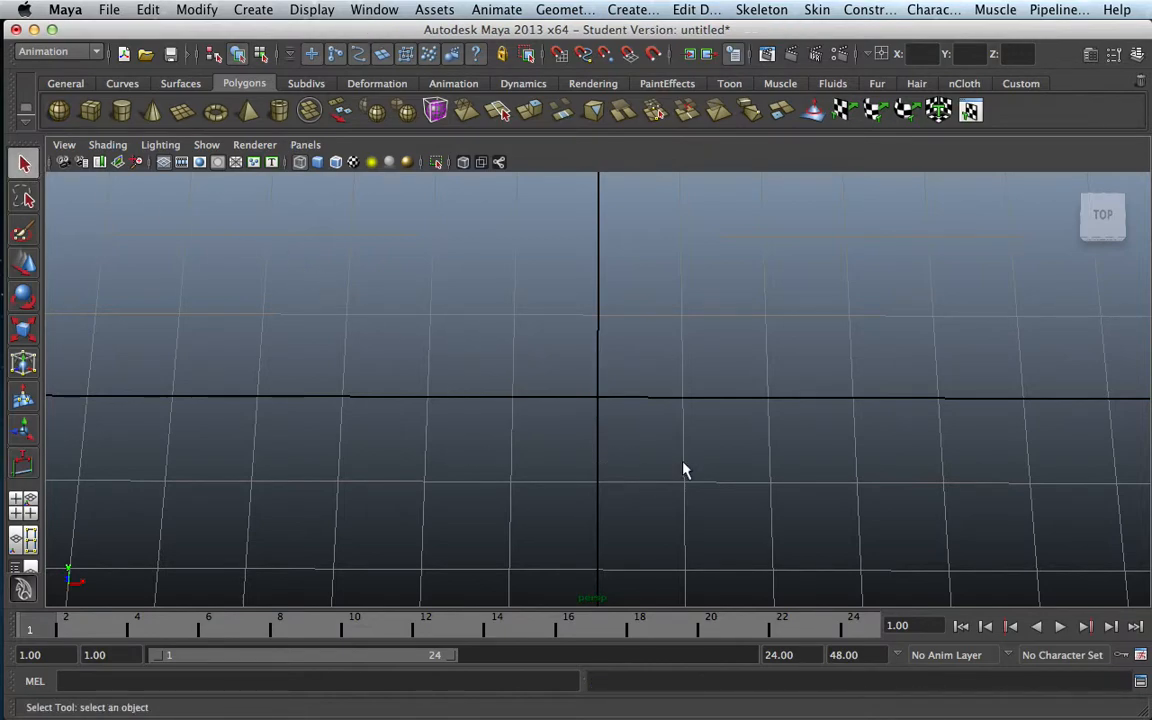
Set the grid line spacing to every 256 units and apply it
left_click(305, 10)
left_click(455, 40)
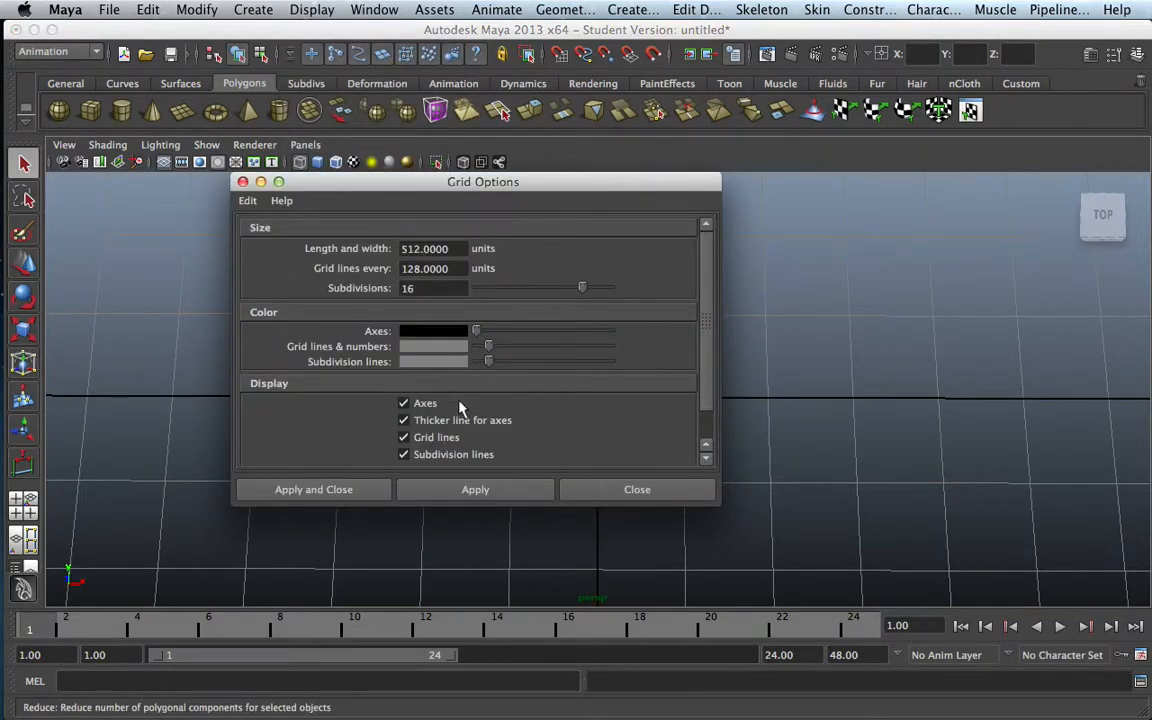
double_click(419, 268)
type("256")
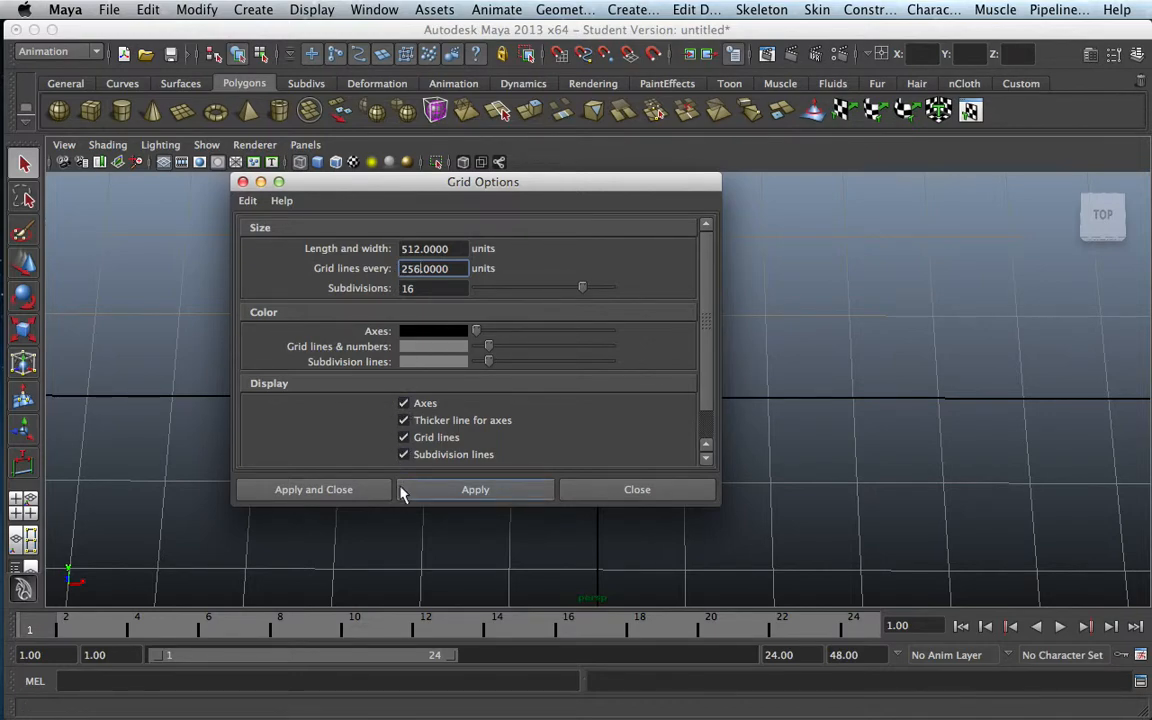
left_click(370, 491)
Measure the width of one grid square beside the origin with the Distance Tool, and delete the measurement
scroll(585, 485, "up", 3)
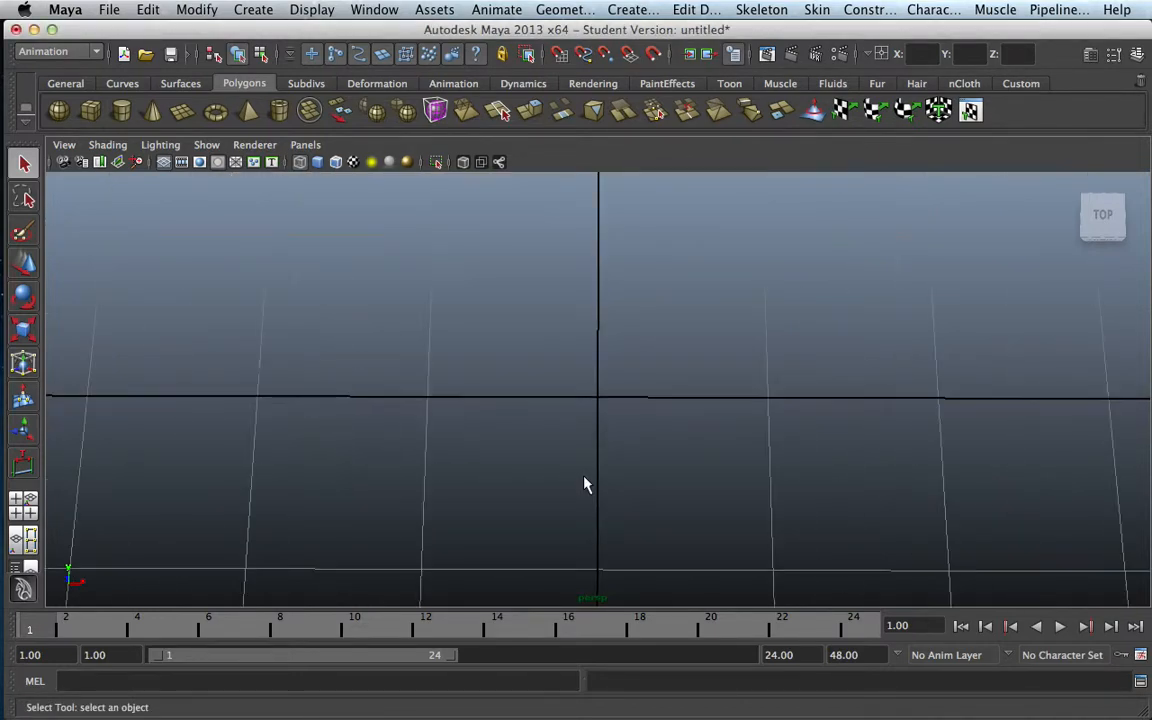
left_click_drag(545, 445, 525, 412, "alt")
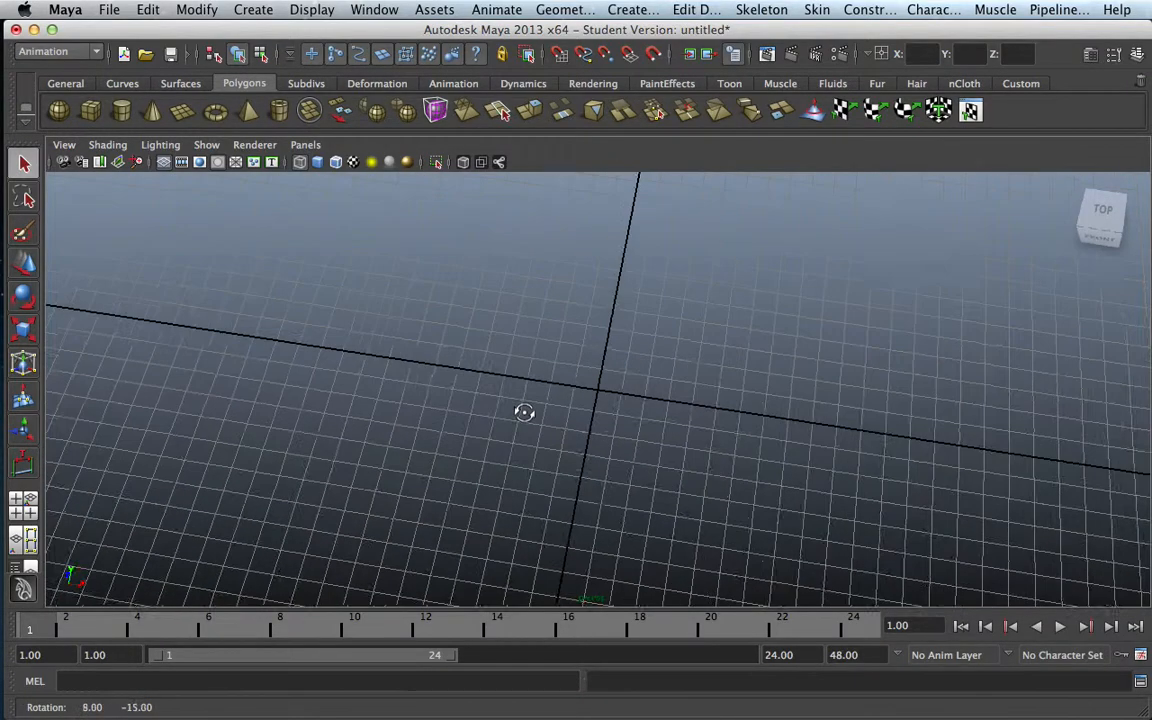
left_click(266, 14)
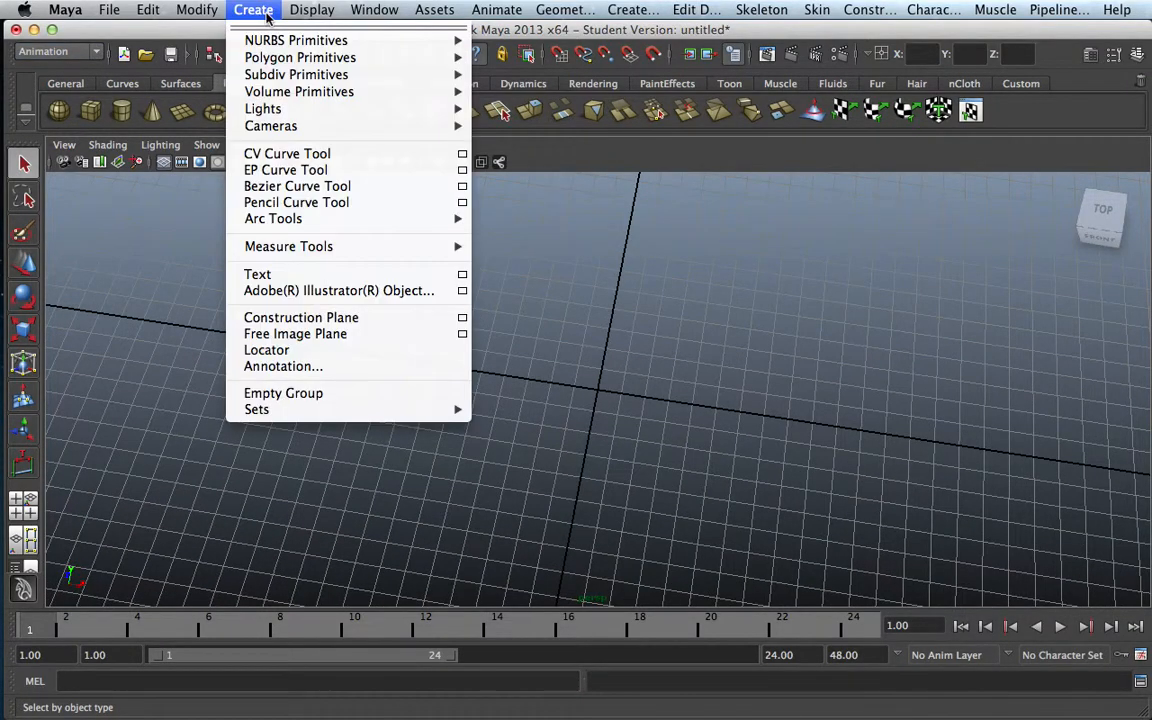
mouse_move(309, 246)
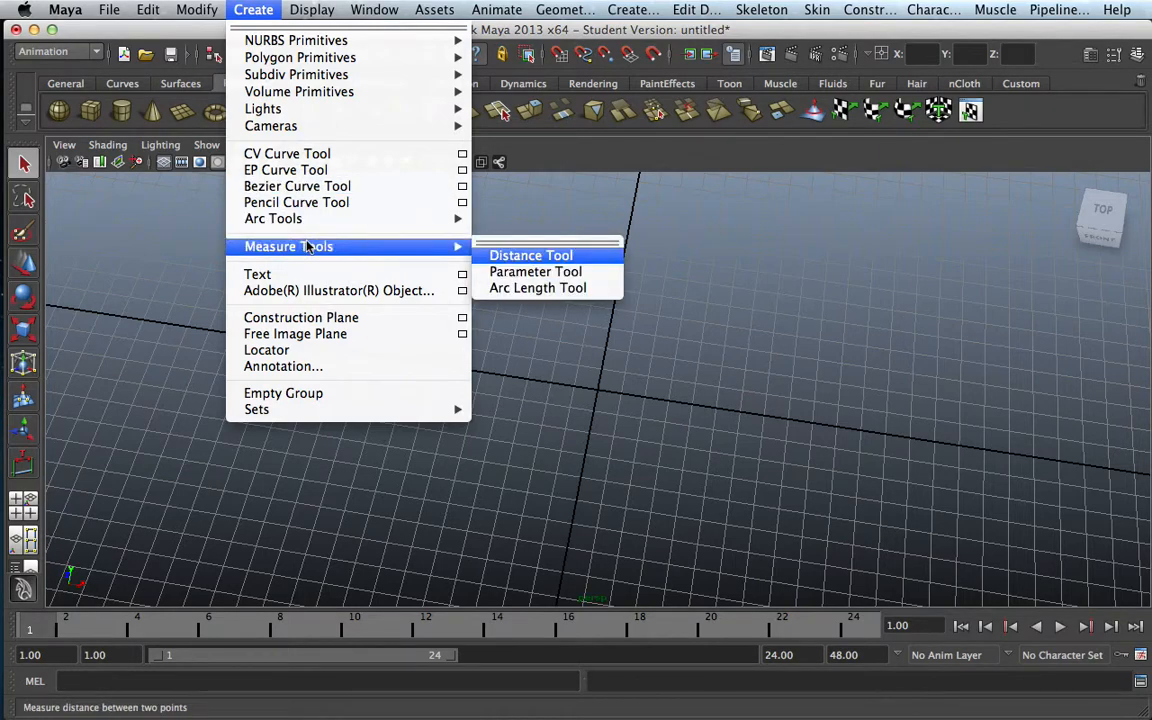
left_click(485, 252)
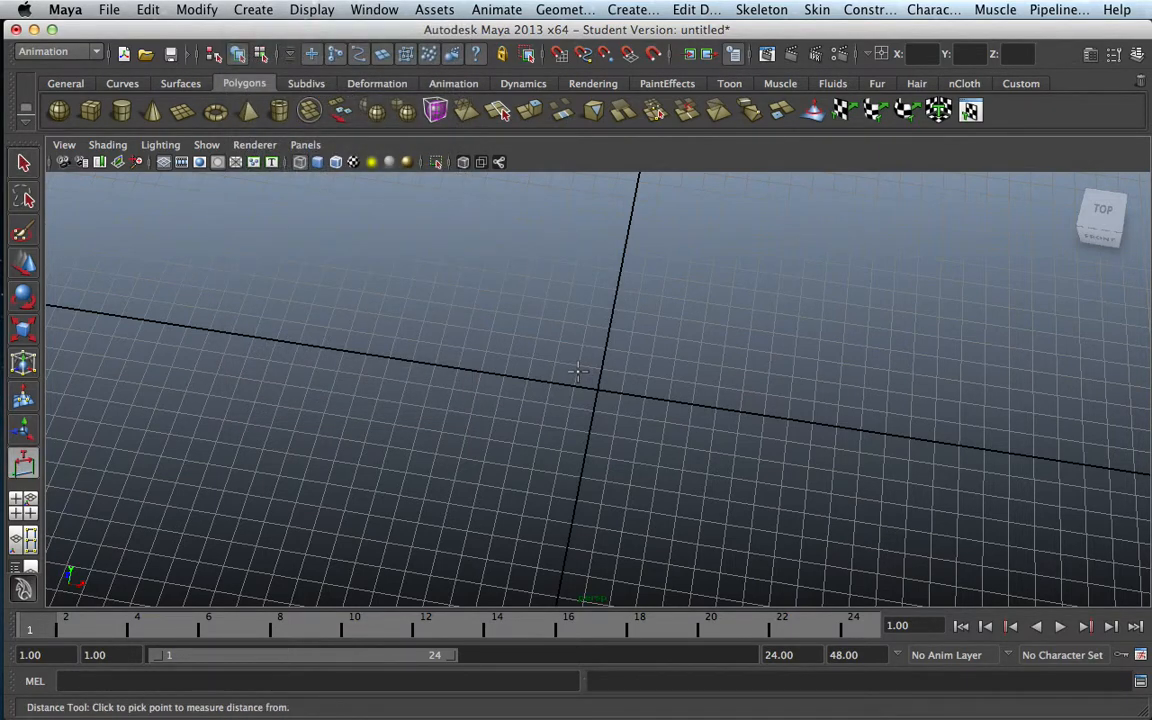
left_click(578, 372)
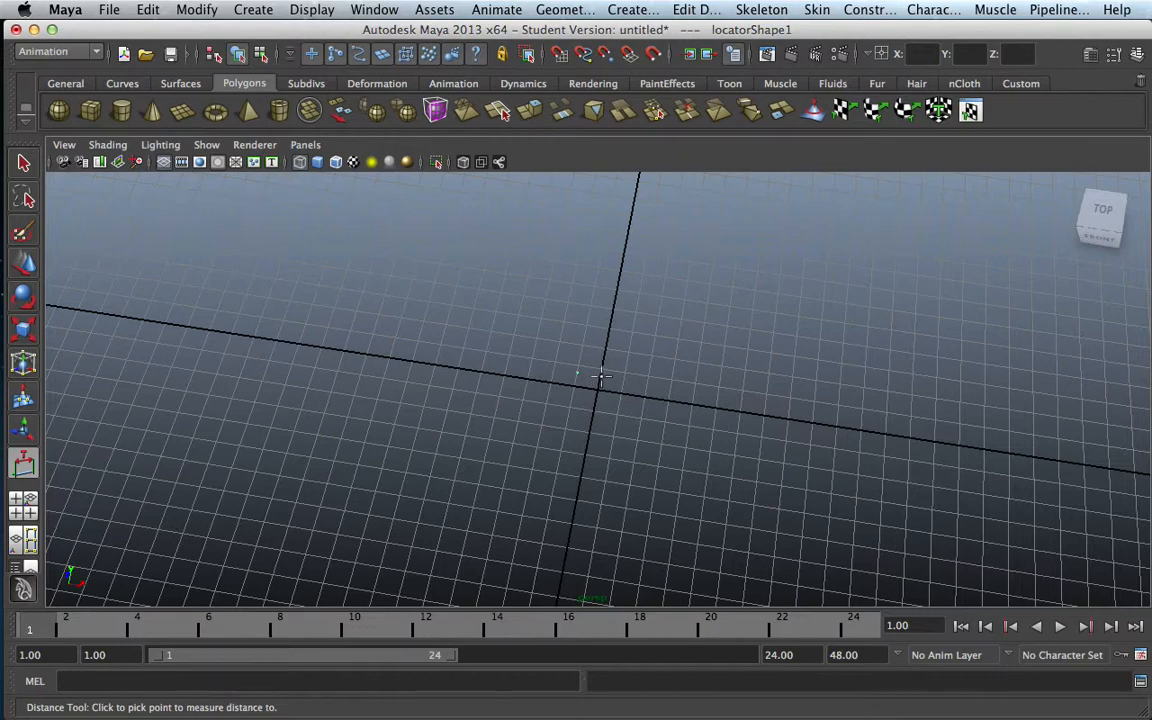
left_click(600, 377)
left_click(25, 165)
left_click(25, 165)
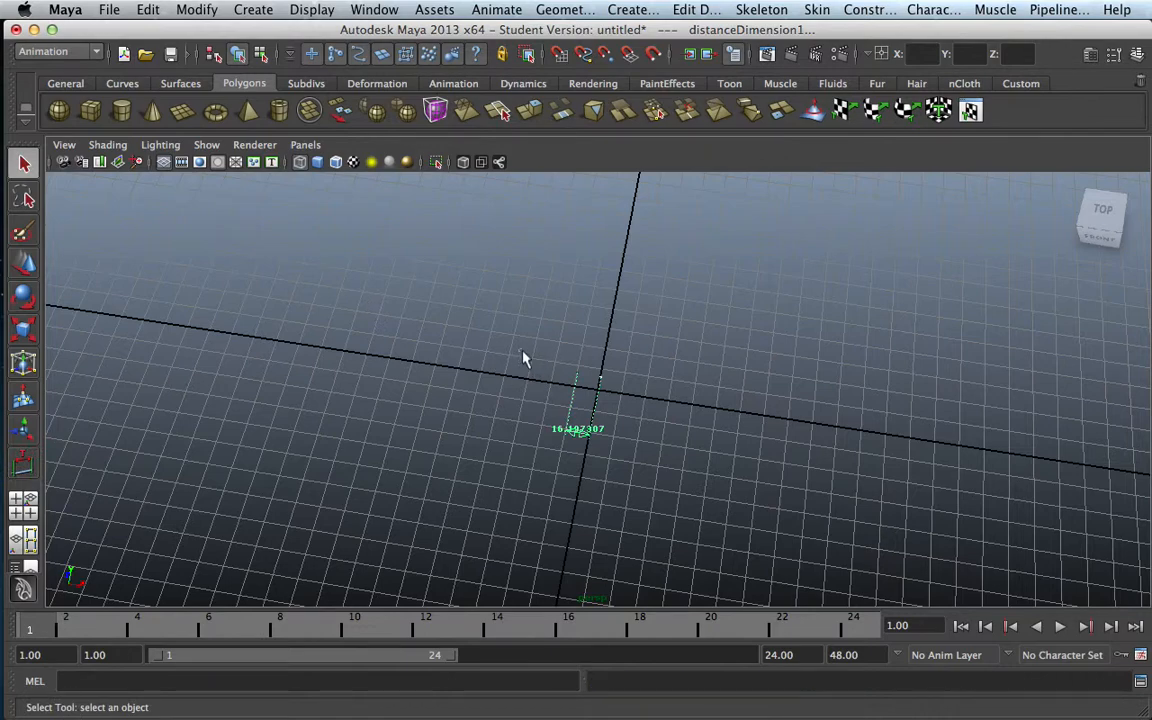
key("Delete")
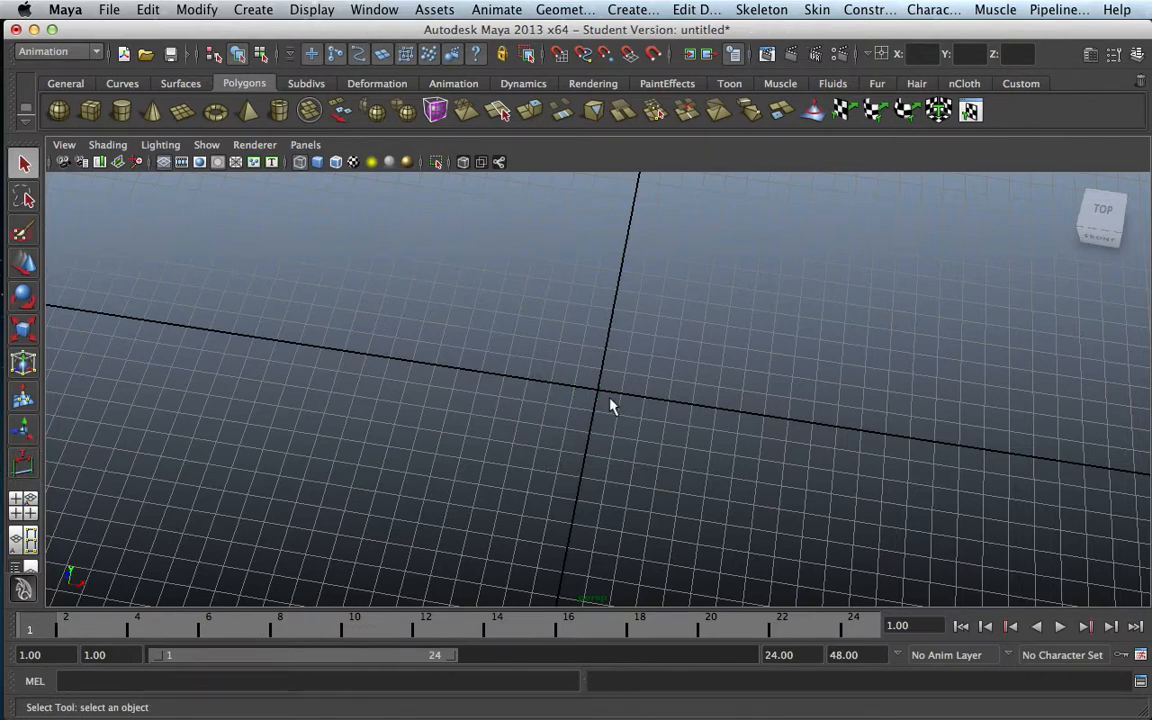
Review the grid's size, line spacing and subdivision settings, and leave them as they are
left_click(312, 10)
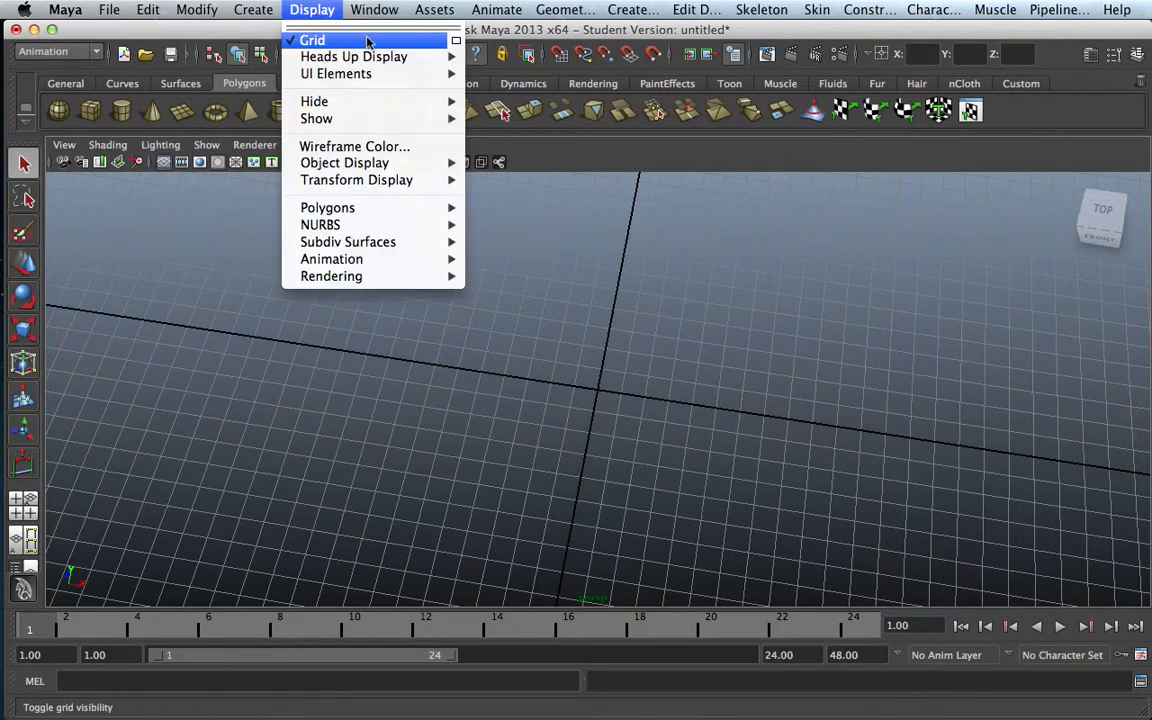
left_click(455, 40)
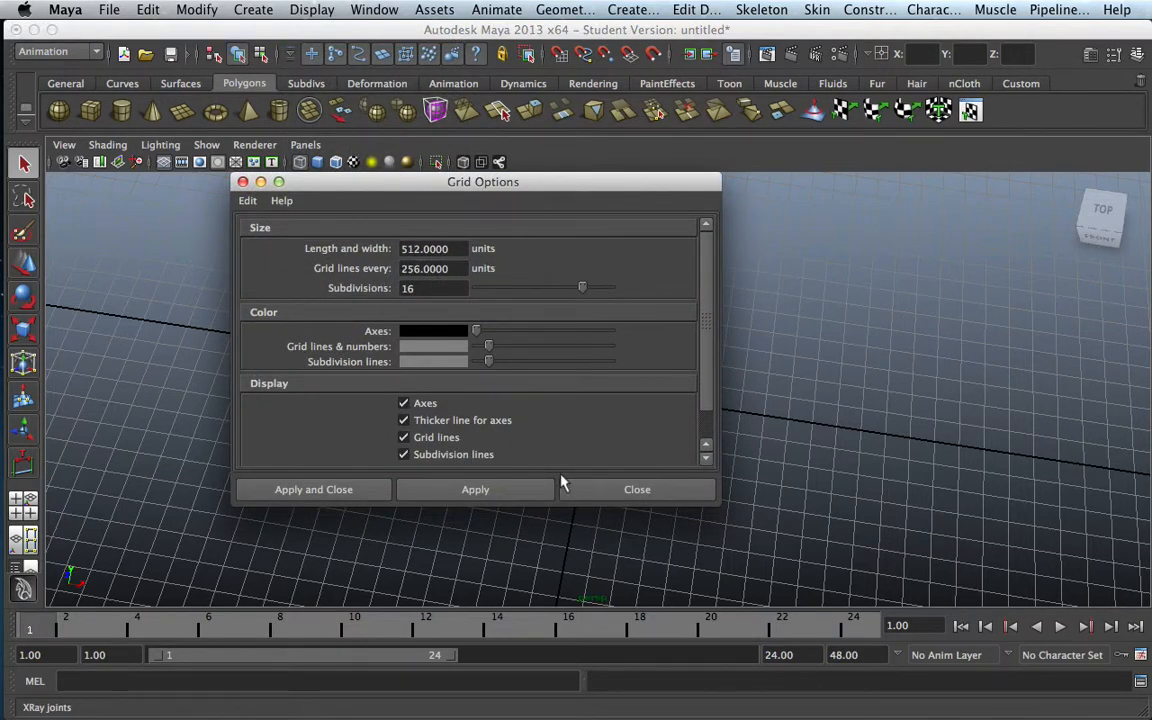
left_click(617, 492)
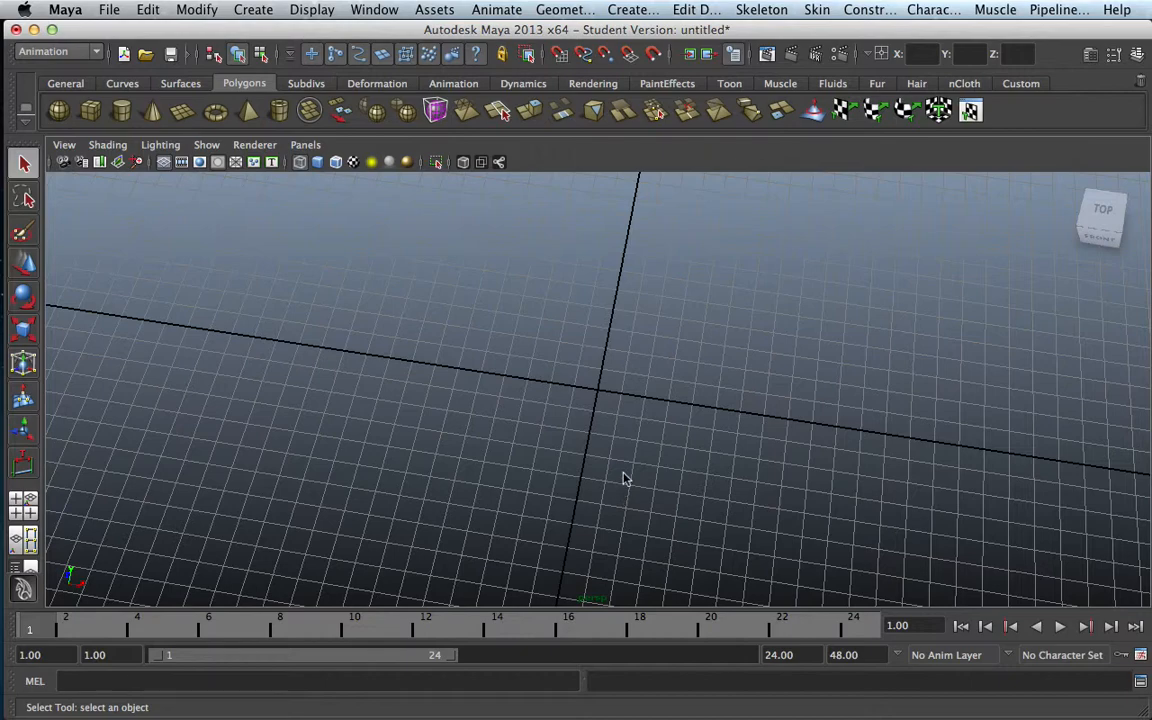
Draw a flat rectangular polygon cube over the grid origin, and display it shaded
left_click_drag(627, 465, 657, 449, "alt")
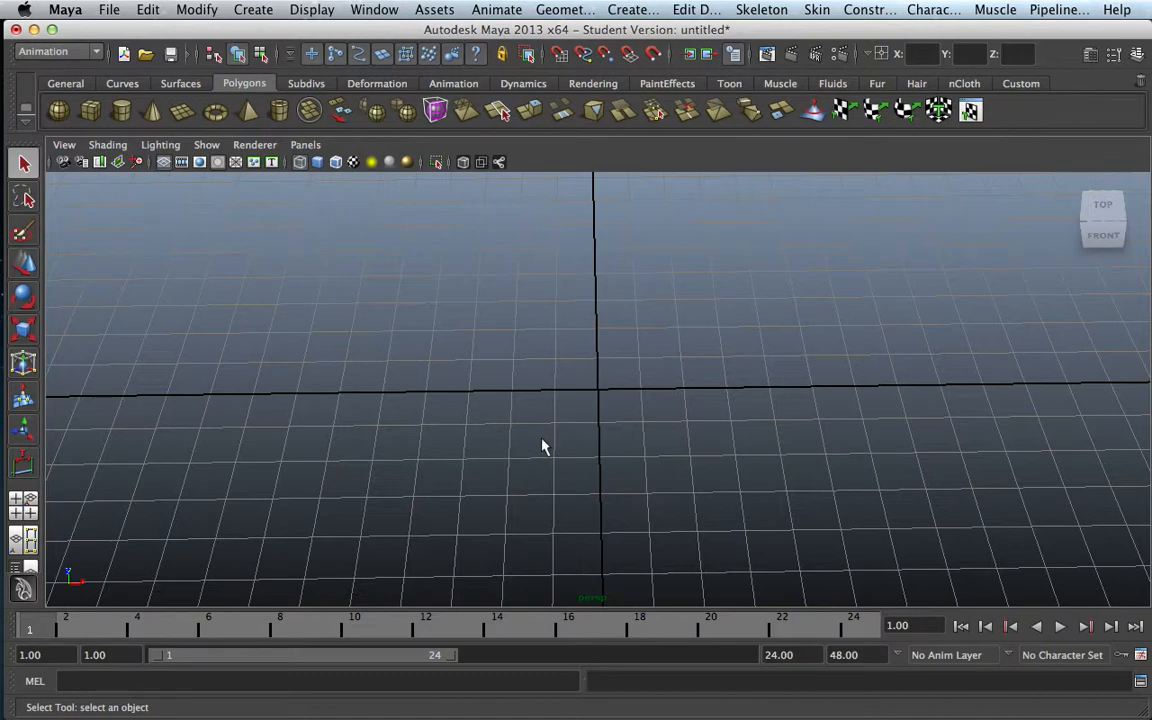
scroll(393, 500, "up", 2)
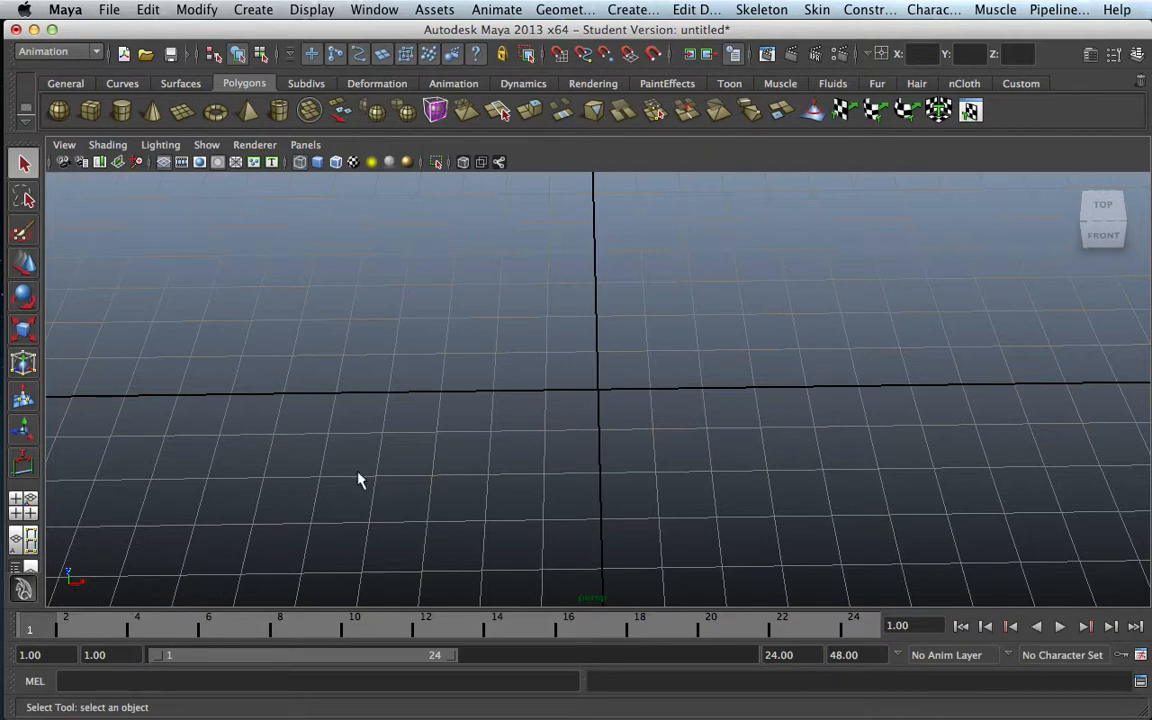
left_click(90, 111)
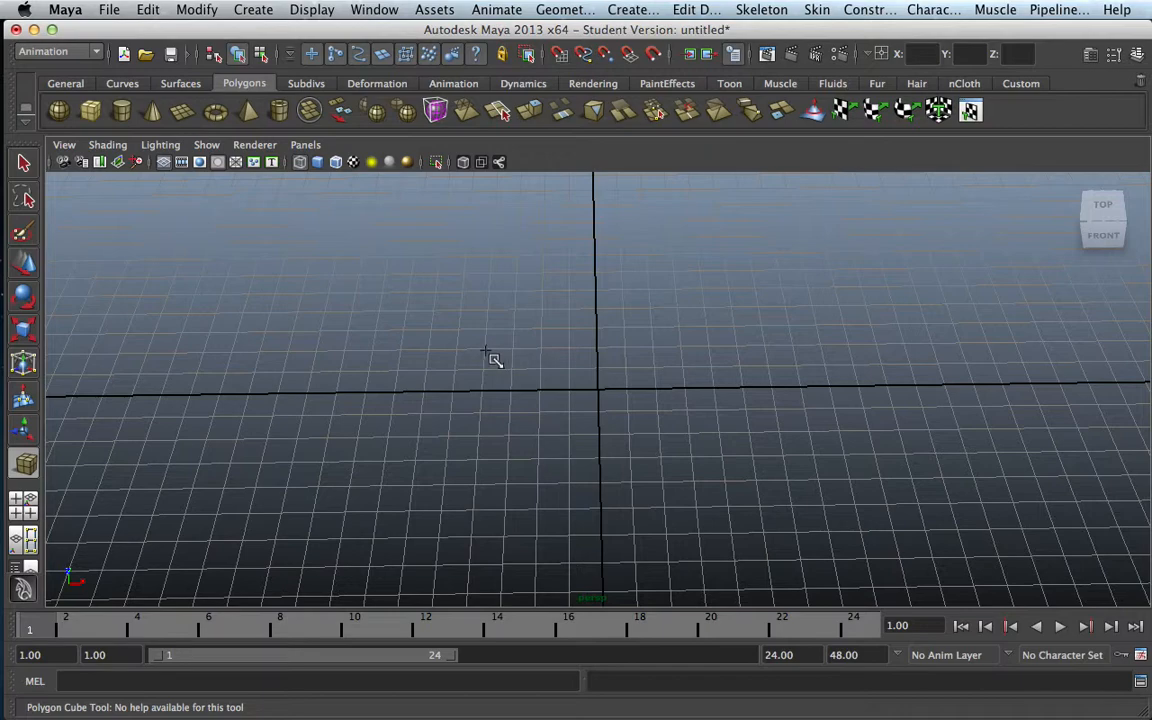
left_click_drag(486, 331, 791, 465)
left_click_drag(751, 411, 738, 330)
key("5")
left_click_drag(694, 432, 770, 415, "alt")
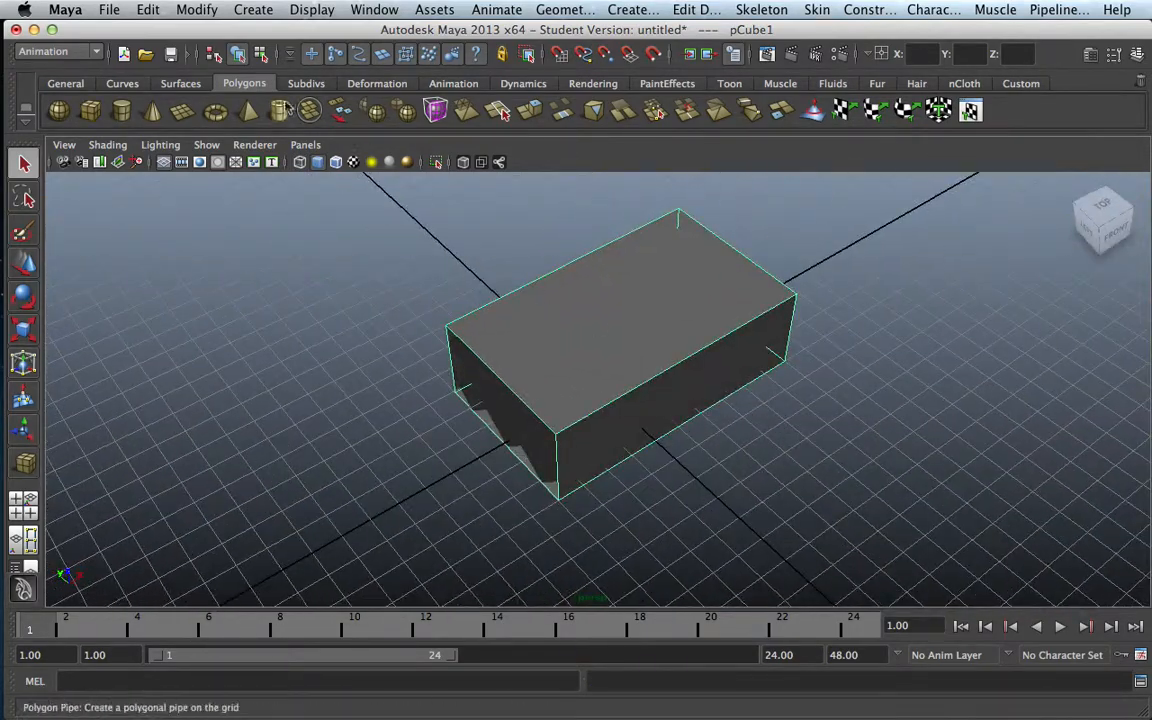
Centre the box on the origin by setting its Translate values to 0, 0, 0
left_click(372, 9)
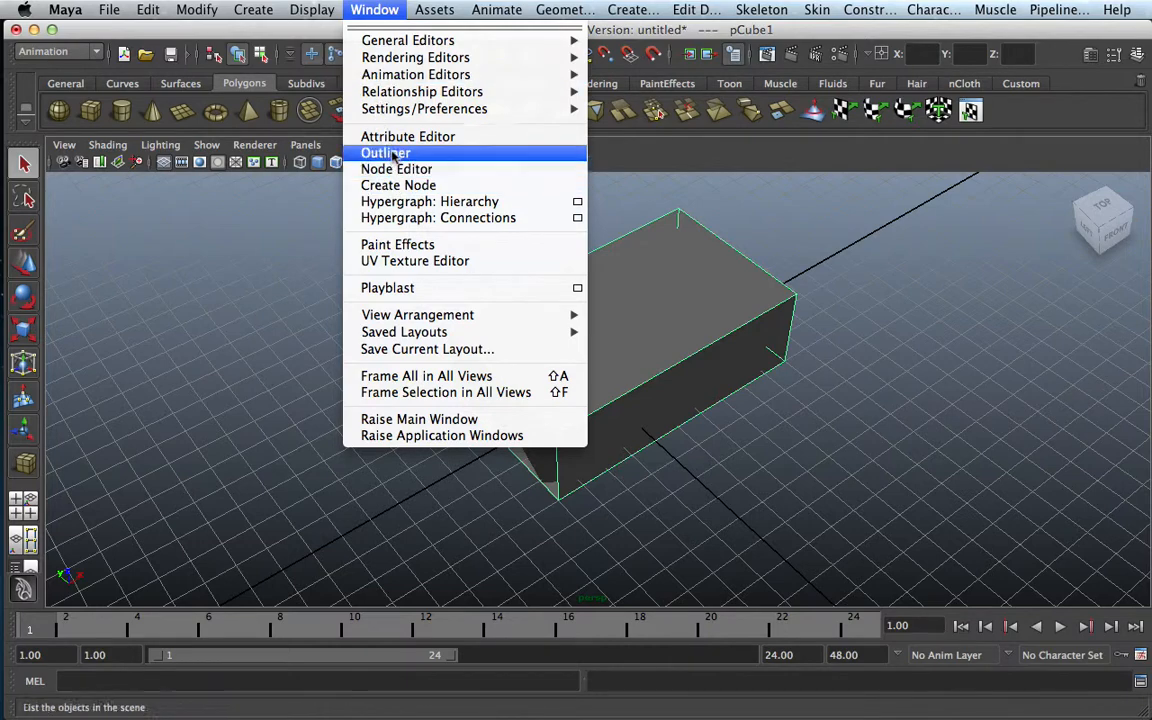
left_click(420, 132)
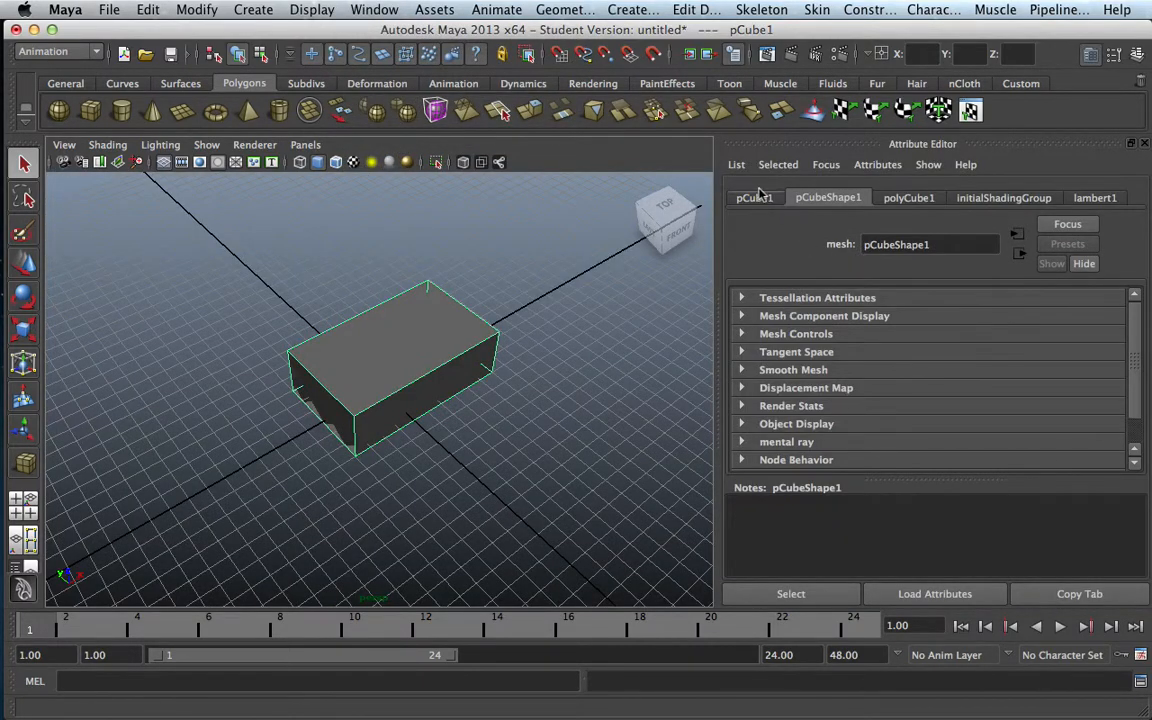
left_click(757, 196)
left_click(905, 317)
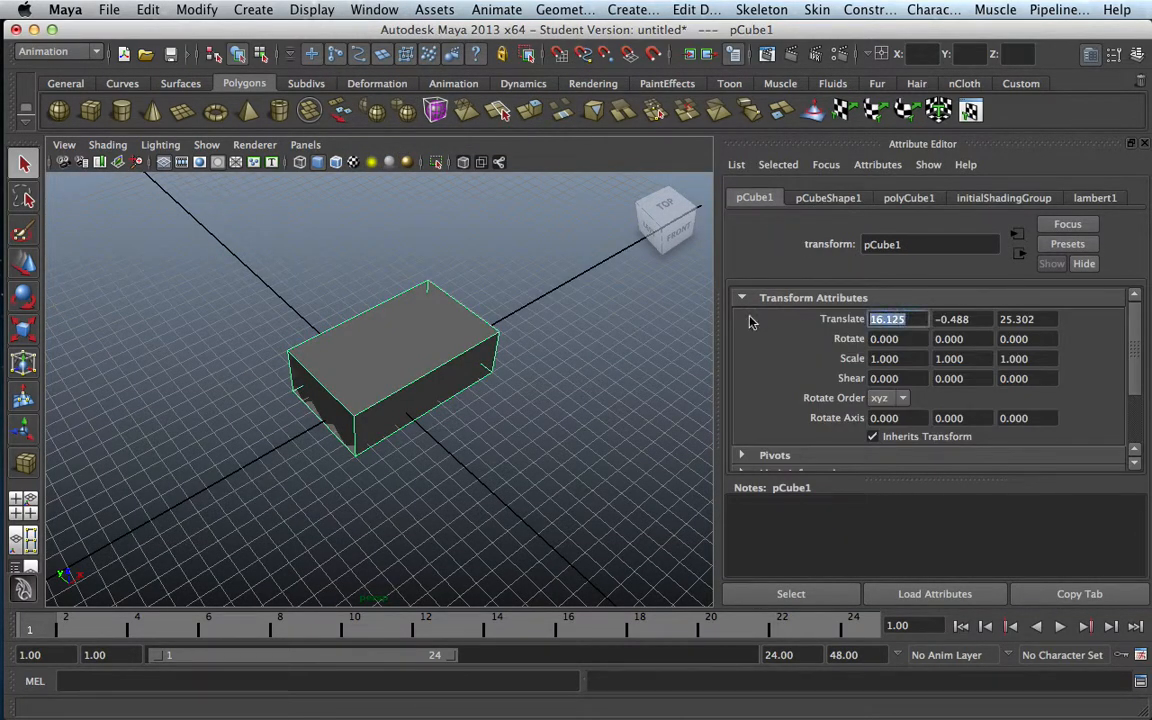
type("0")
key("Tab")
type("0")
key("Tab")
type("0")
key("Tab")
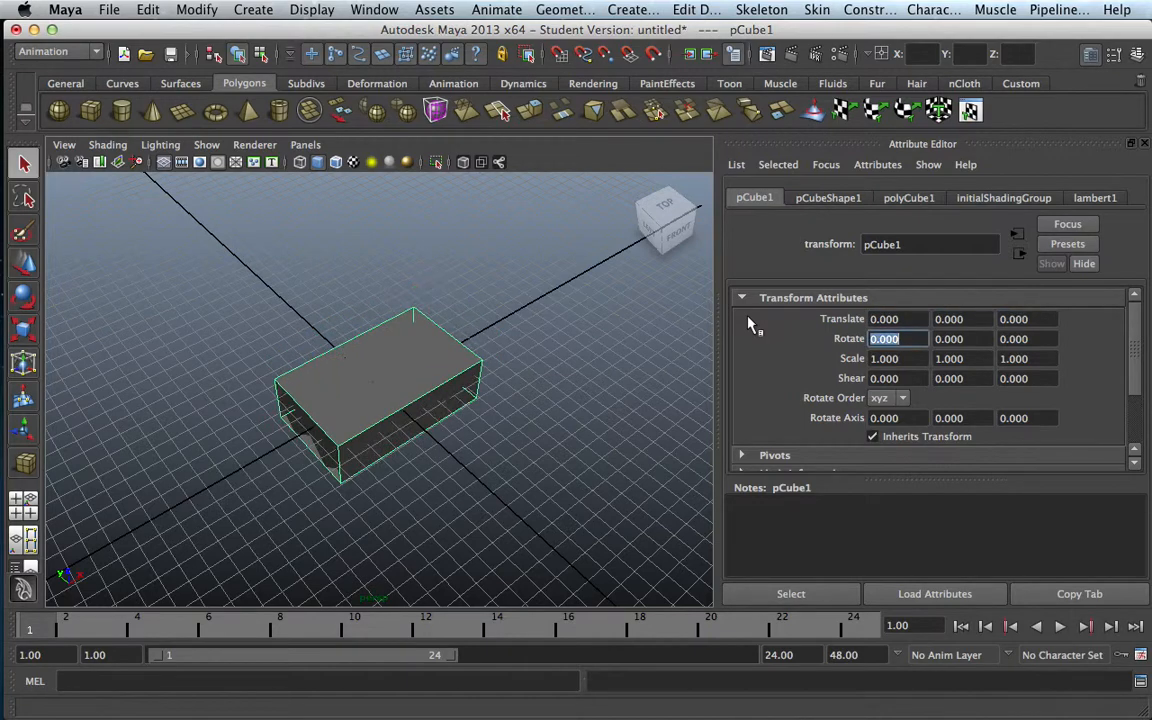
Raise the box along Z to about 41.6 so that it sits above the grid, and close its attributes
left_click(24, 263)
left_click_drag(377, 316, 350, 381)
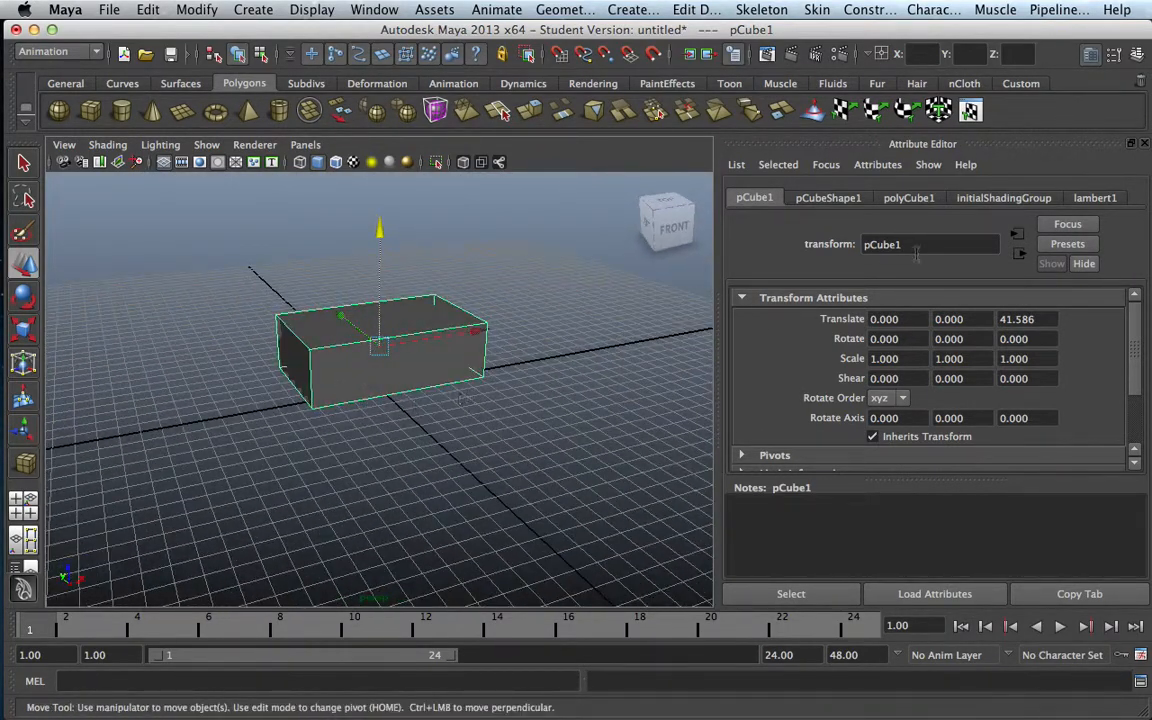
left_click(1146, 144)
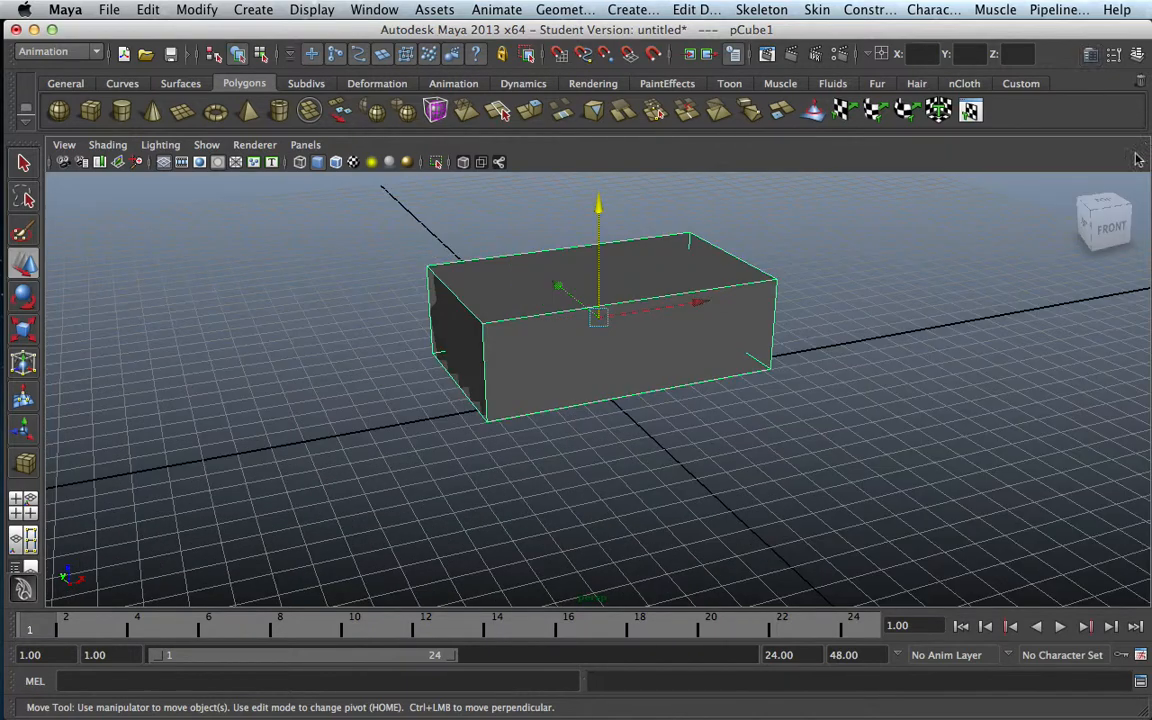
Draw a low polygon cylinder on the grid in front of the box, near its left end
scroll(621, 401, "up", 2)
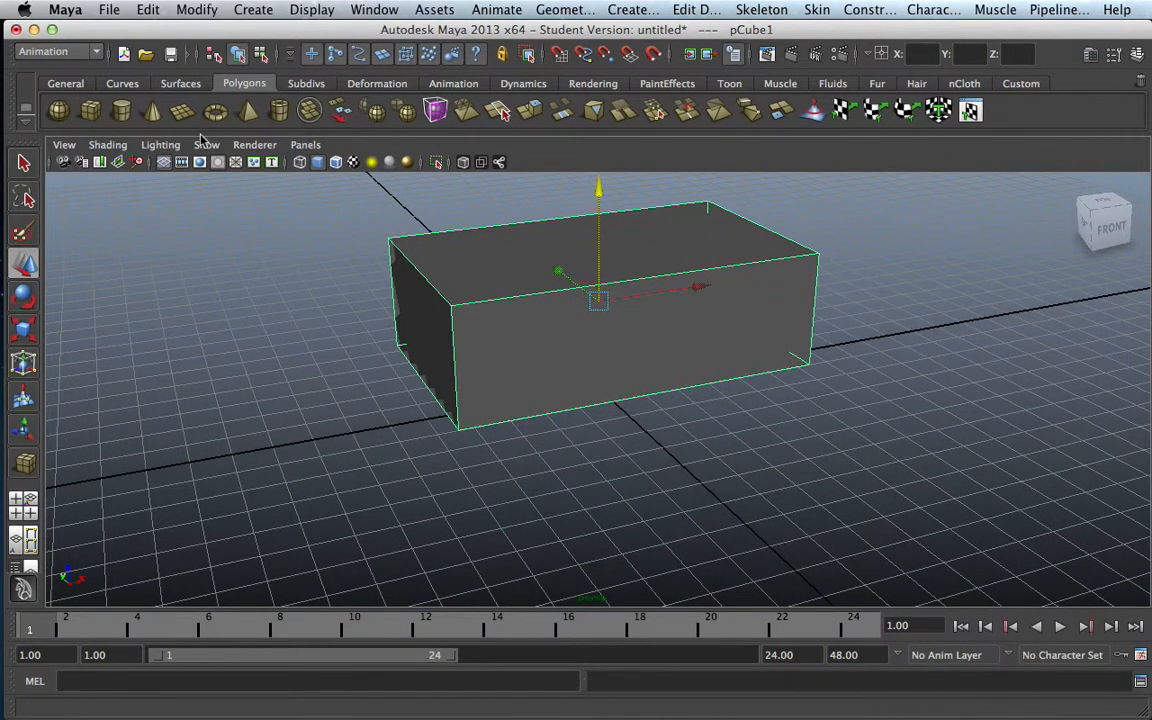
left_click(122, 112)
left_click_drag(538, 493, 540, 453)
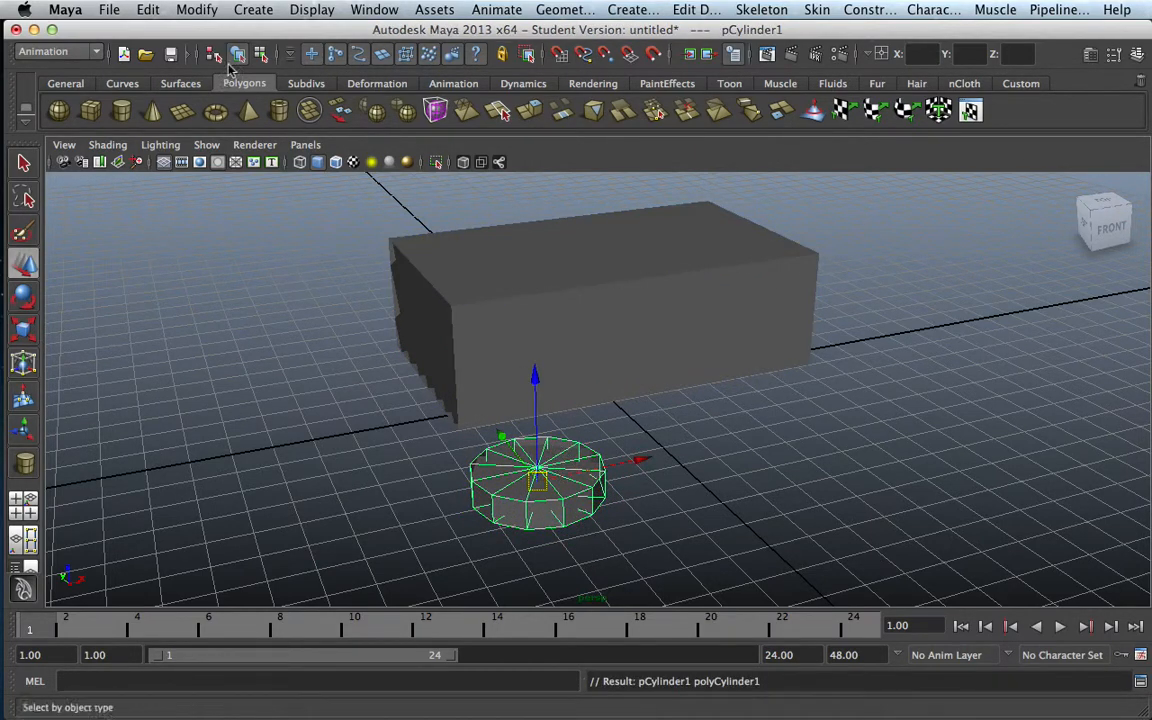
Stand the cylinder upright as a wheel by setting its X rotation to 90
left_click(297, 12)
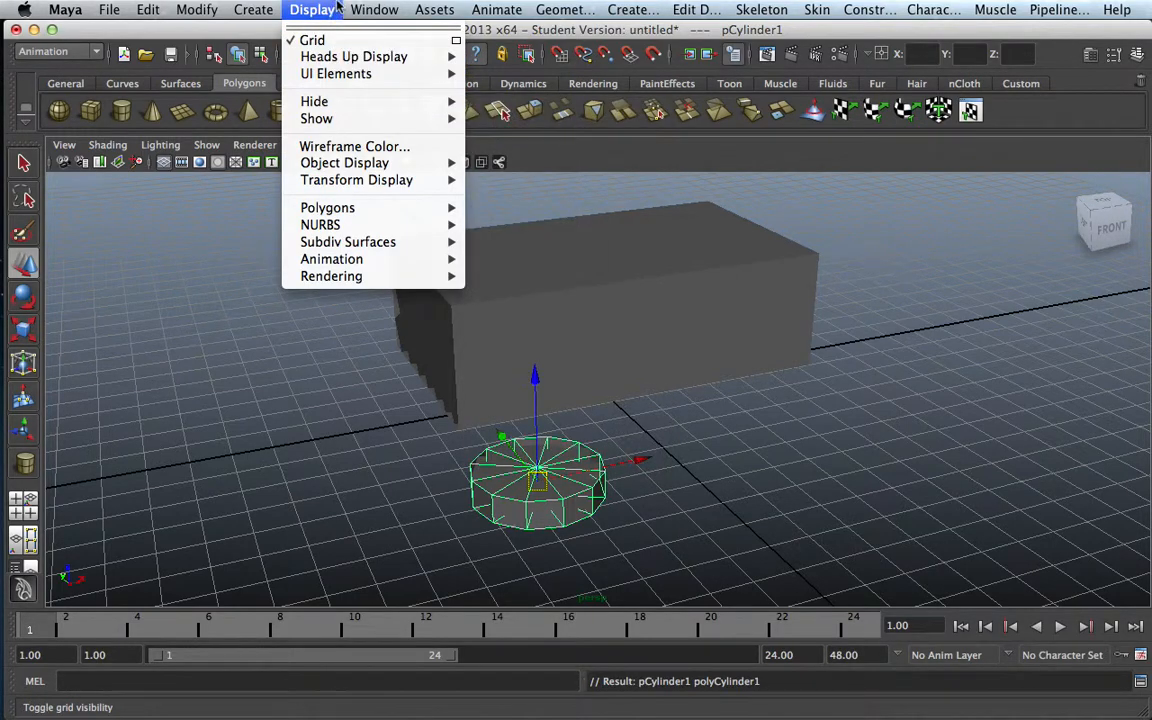
mouse_move(374, 9)
left_click(395, 139)
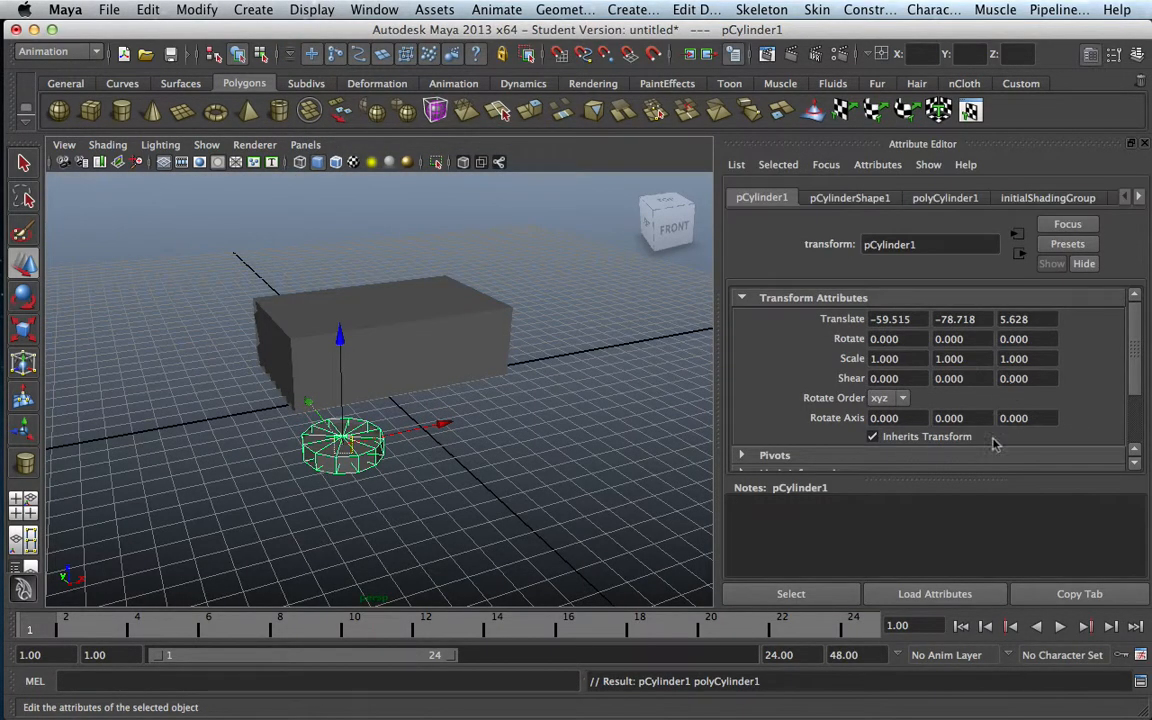
left_click(917, 338)
type("90")
key("Return")
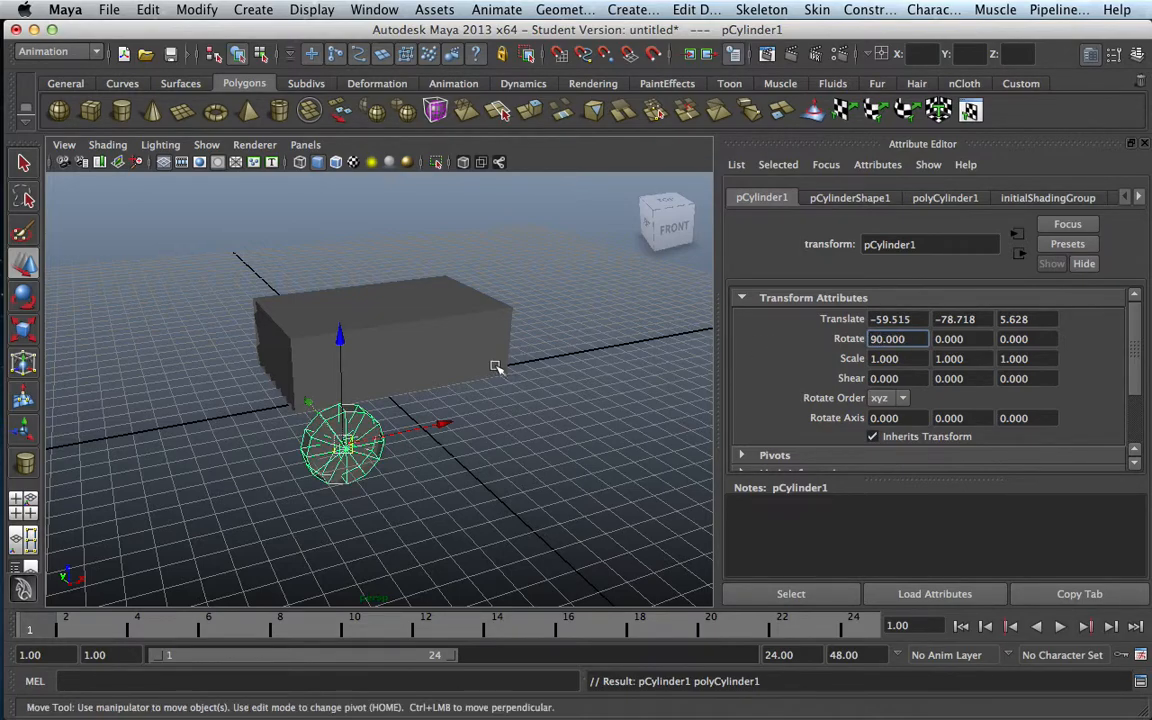
Move the wheel against the box's front left corner, to about X -46.2, Y -60.4, Z 1.1
left_click_drag(357, 456, 420, 451, "alt")
left_click_drag(540, 458, 399, 423, "alt")
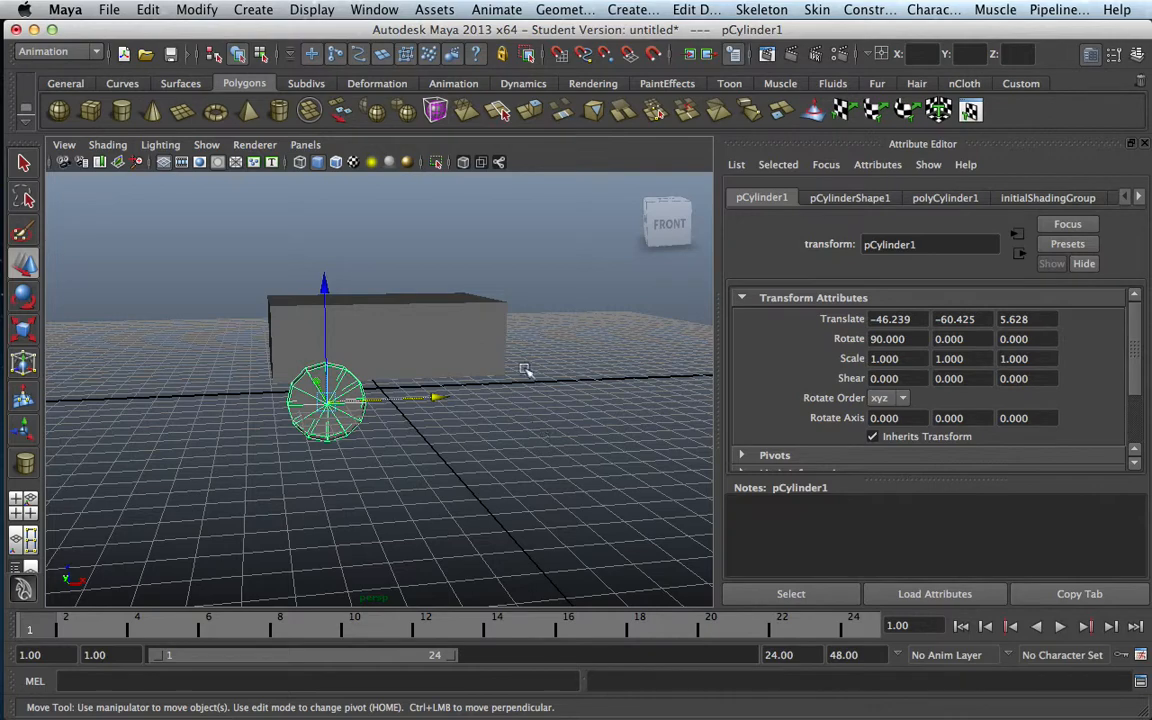
left_click_drag(326, 311, 326, 316)
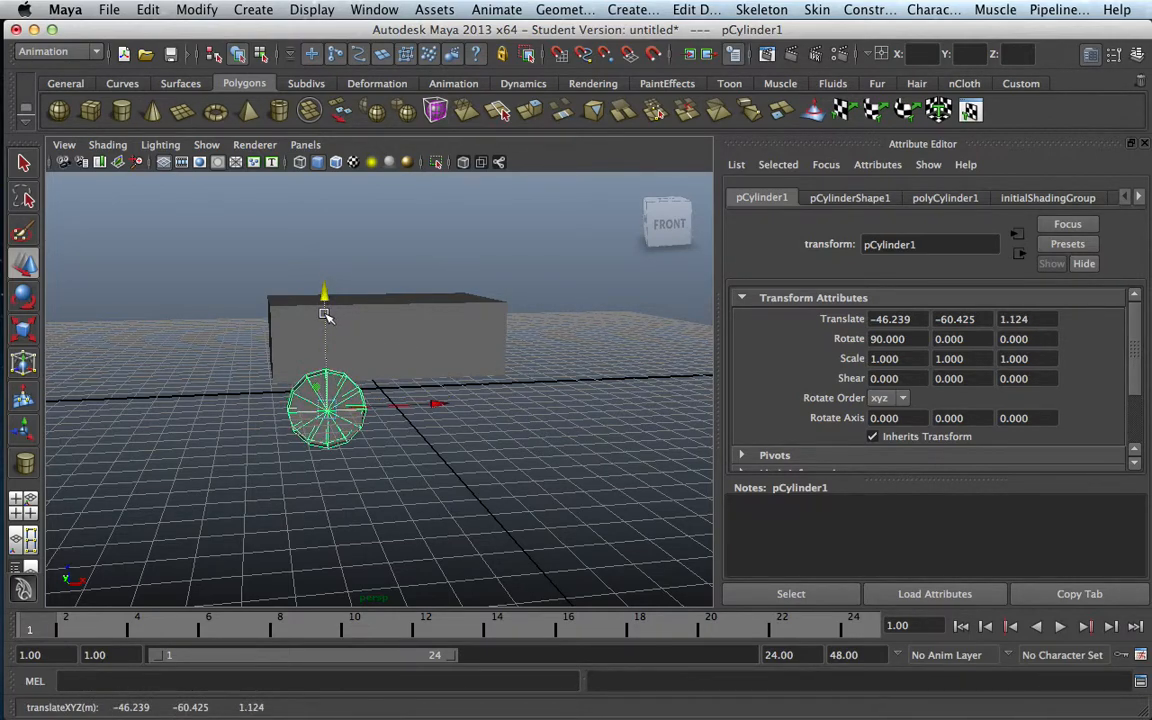
Duplicate the wheel along X to about 45.3, and duplicate both wheels across to the box's far side at about Y 58.4
key("ctrl+d")
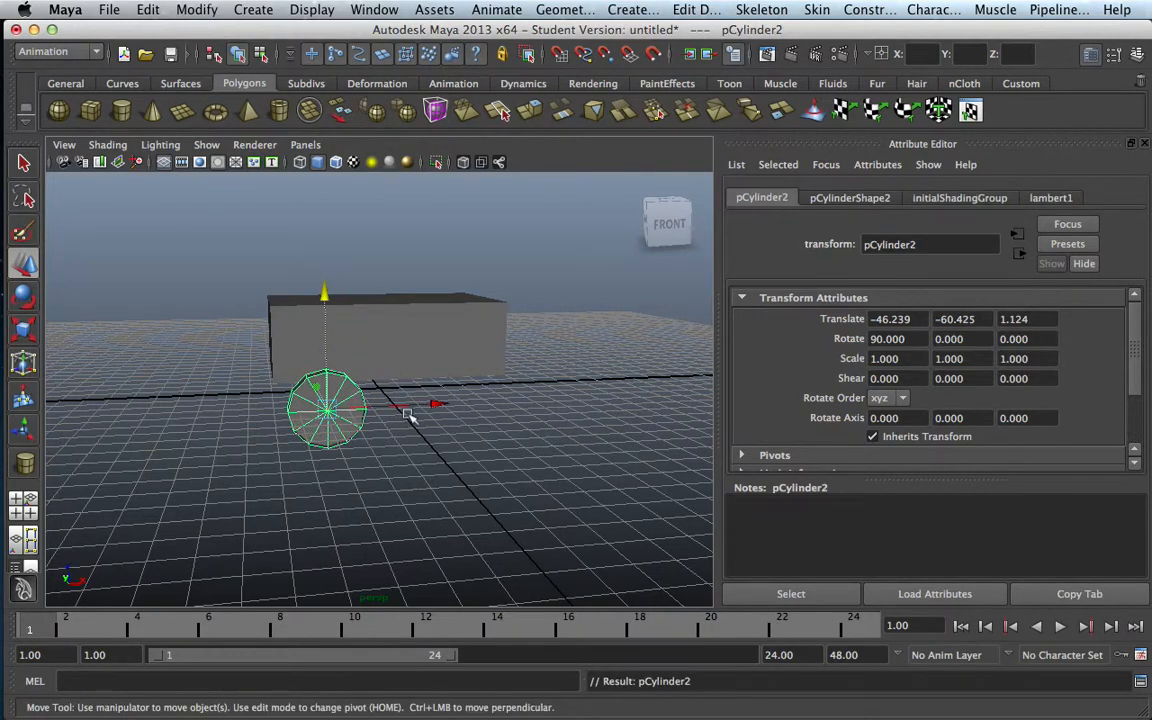
left_click_drag(405, 408, 391, 452)
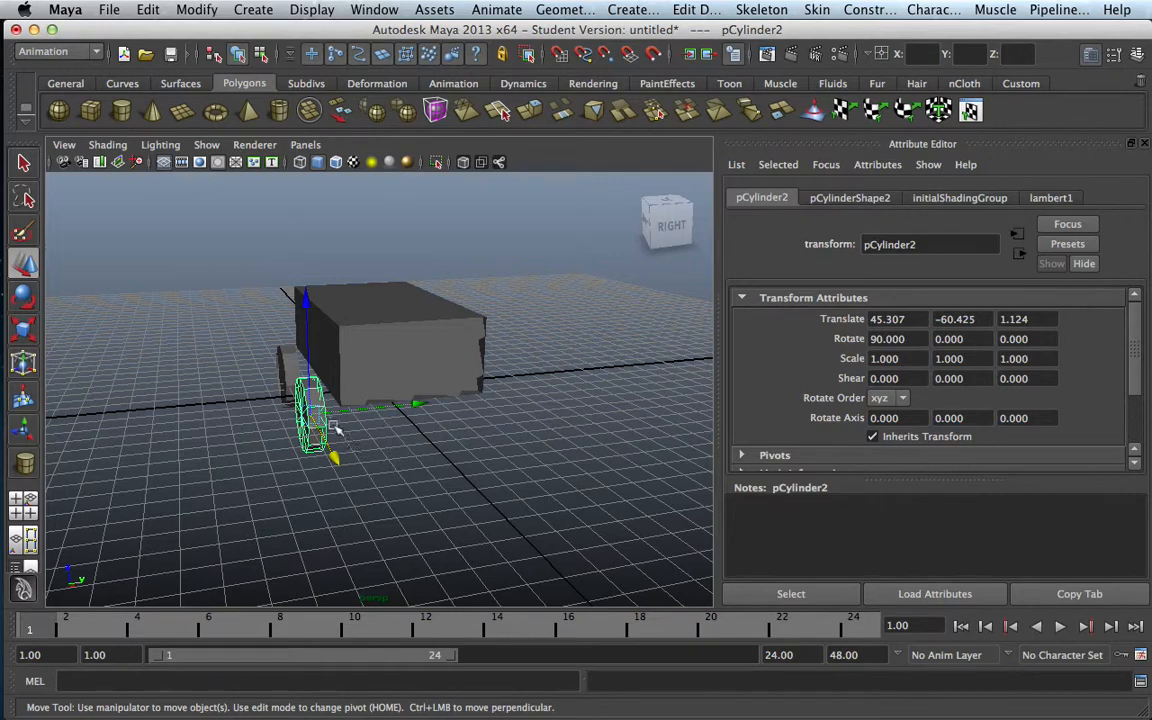
left_click(289, 370)
left_click_drag(352, 389, 340, 435, "alt")
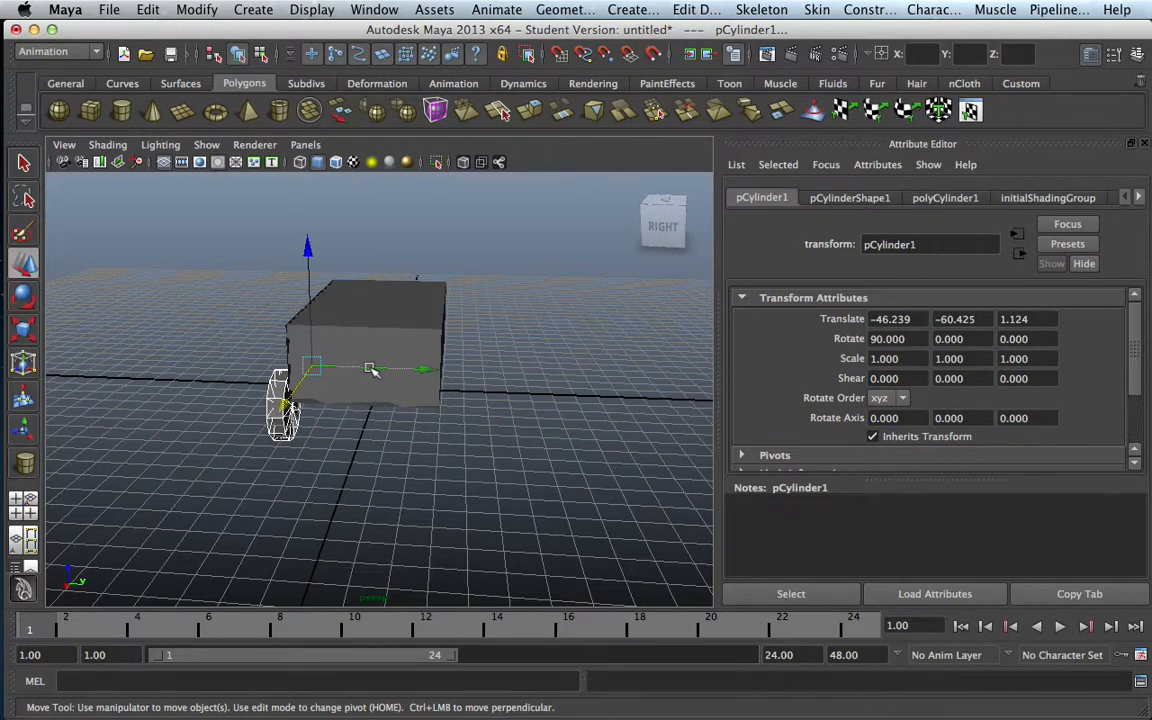
key("ctrl+d")
left_click_drag(370, 373, 475, 423)
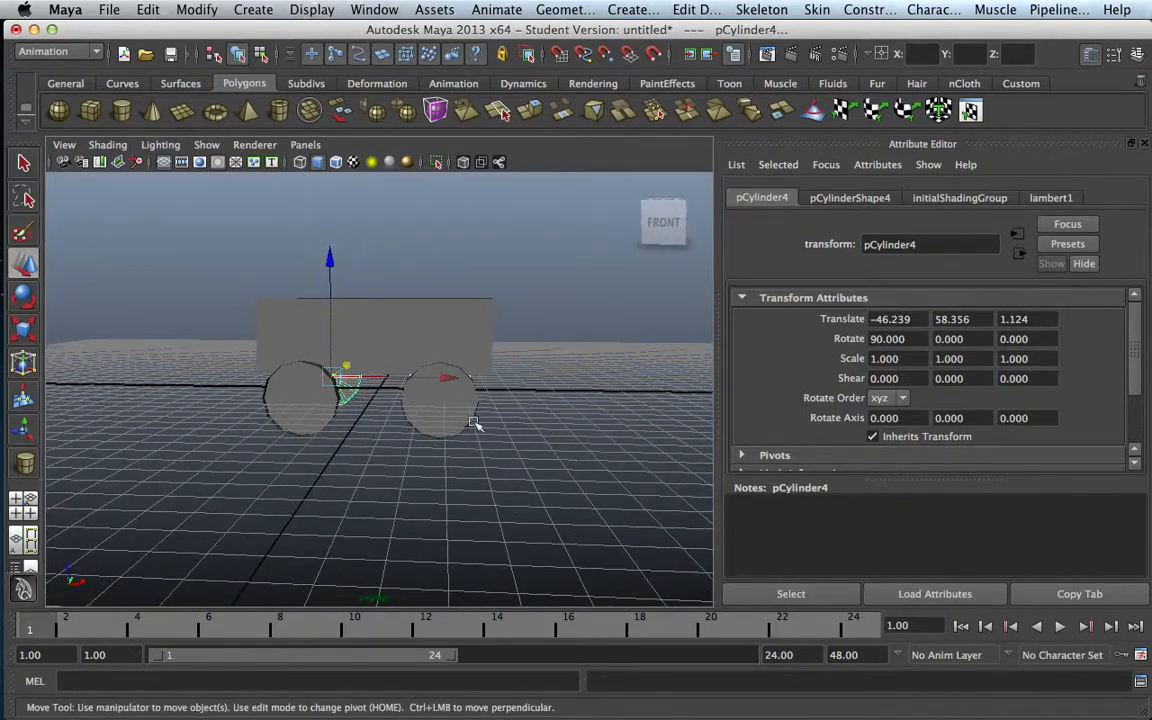
Select all four wheels and scale them down uniformly to about 0.867
left_click(458, 415)
left_click(318, 402, "shift")
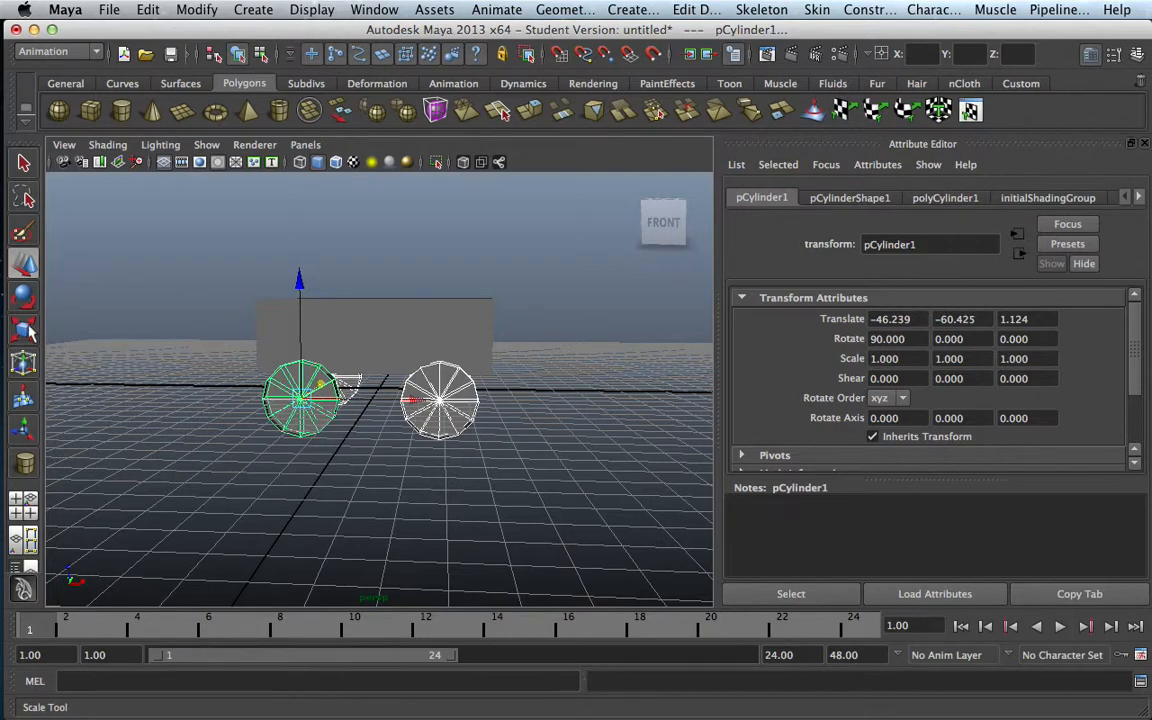
key("r")
left_click_drag(308, 404, 301, 402)
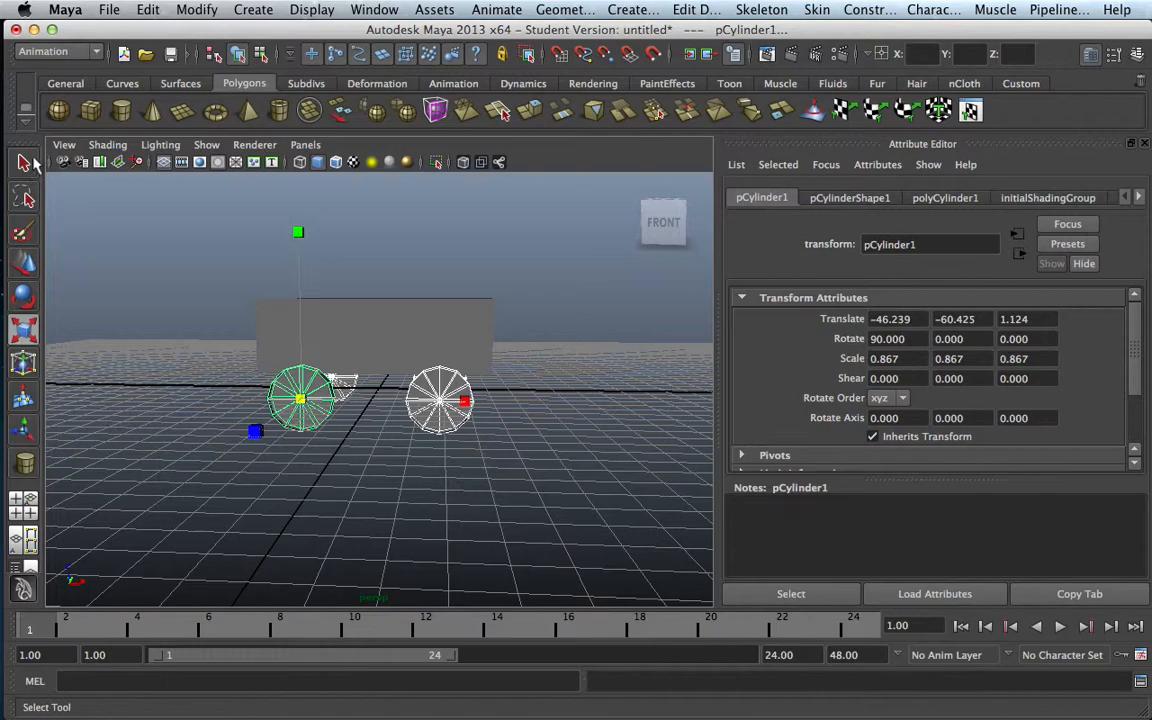
Select the box and scale it down to about 0.670 along X and 0.763 along Z
key("q")
left_click_drag(365, 318, 378, 348, "alt")
left_click(394, 331)
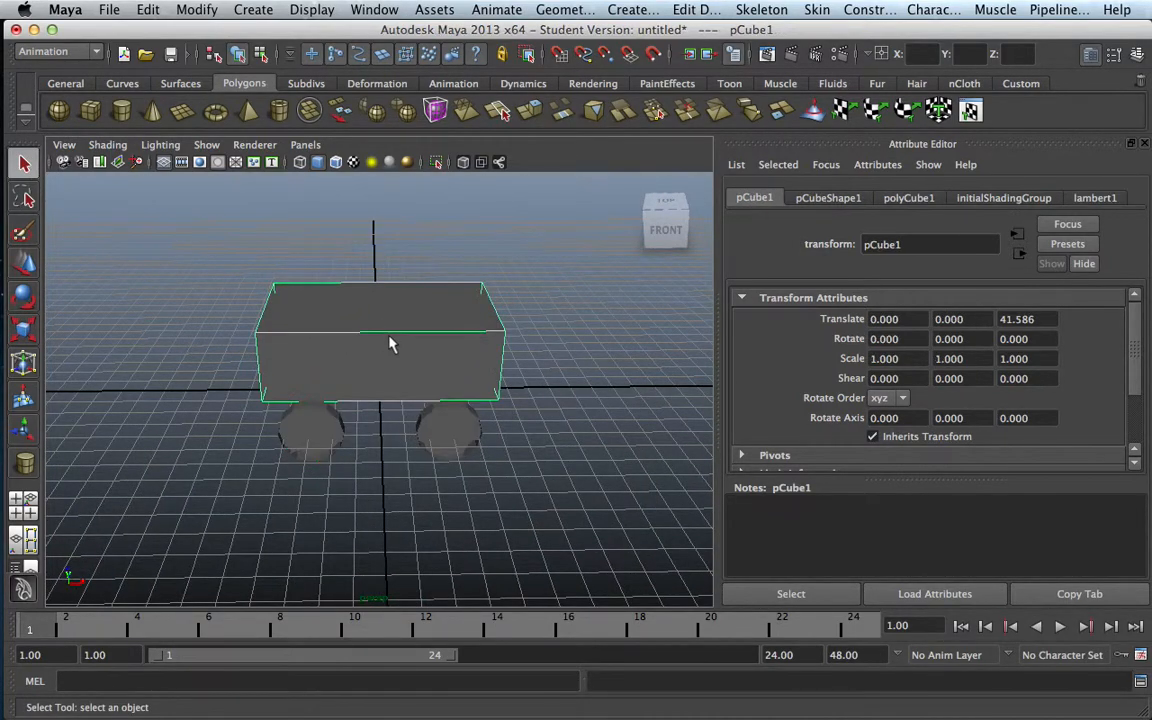
key("w")
key("r")
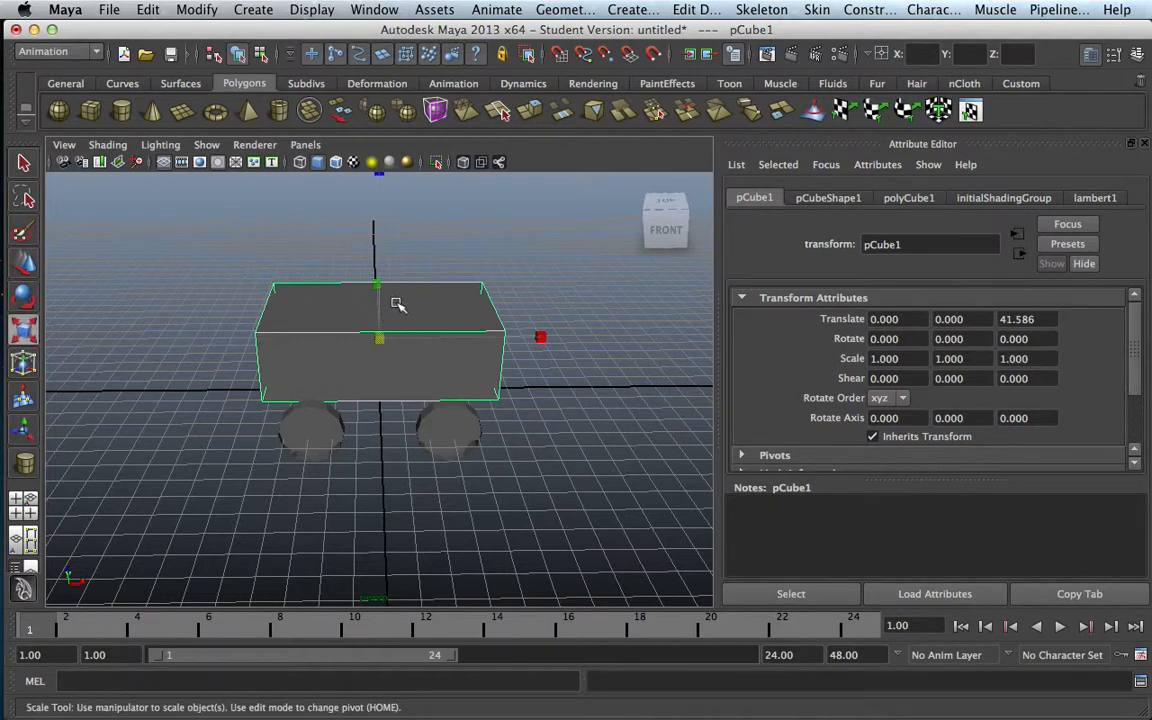
left_click_drag(383, 287, 378, 301)
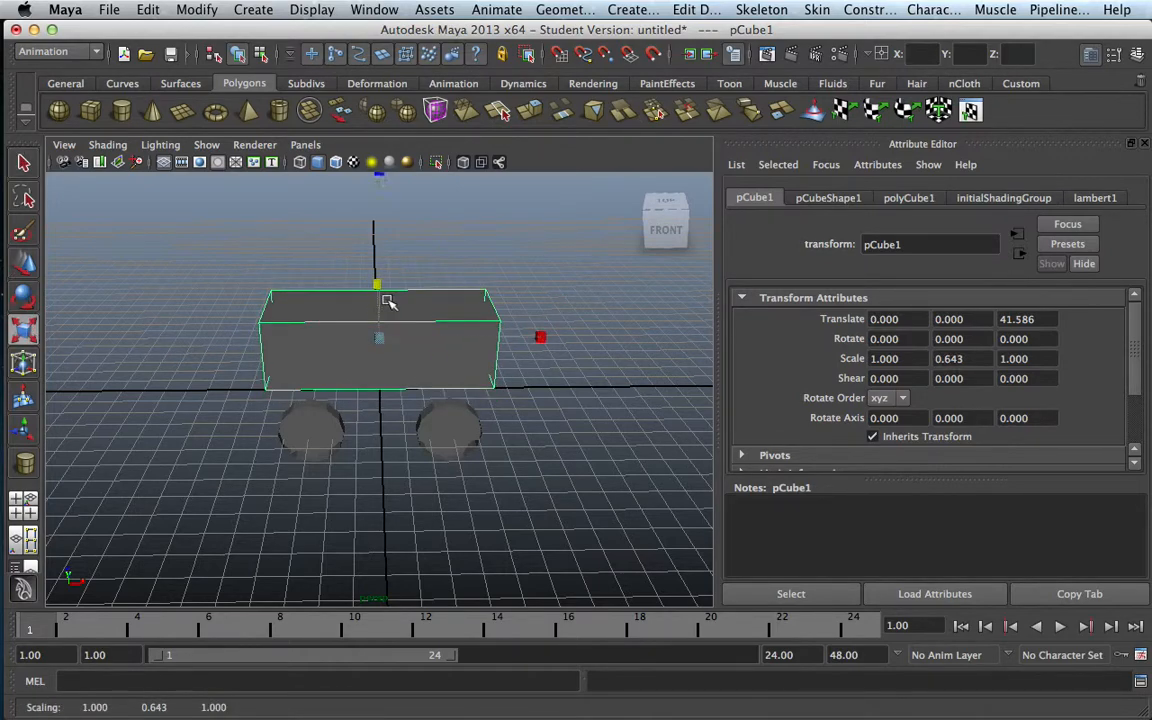
key("z")
left_click_drag(418, 357, 399, 334, "alt")
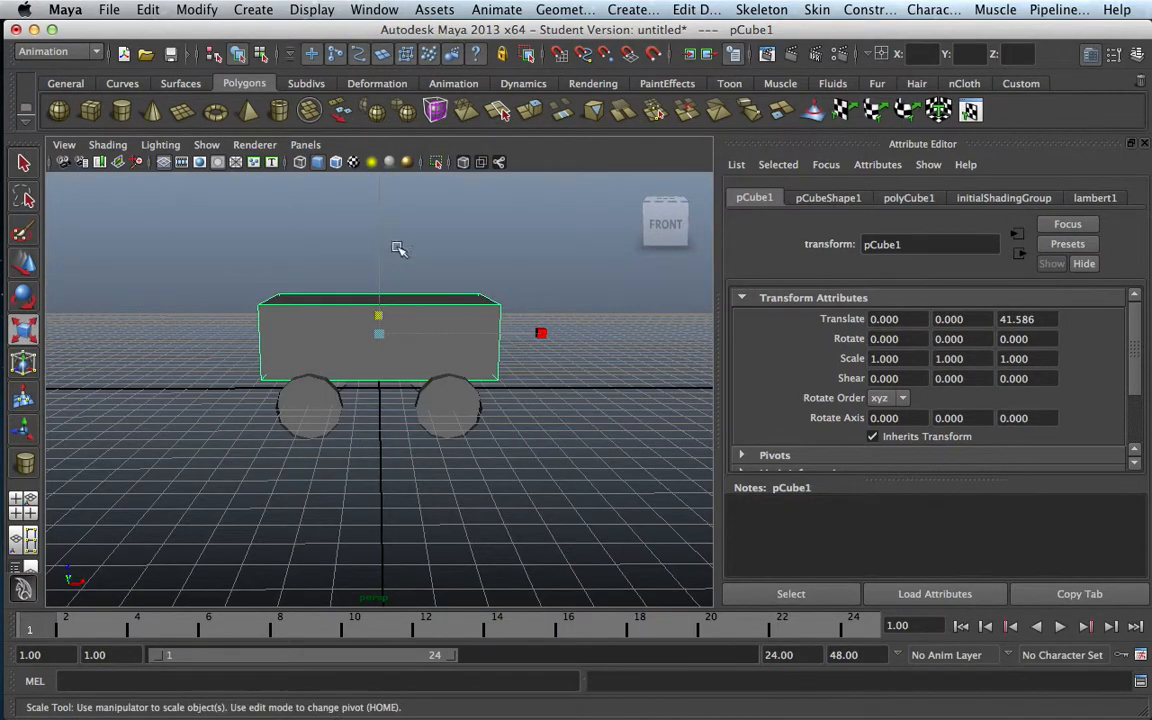
scroll(404, 275, "up", 1)
scroll(404, 276, "down", 3)
left_click_drag(380, 194, 380, 224)
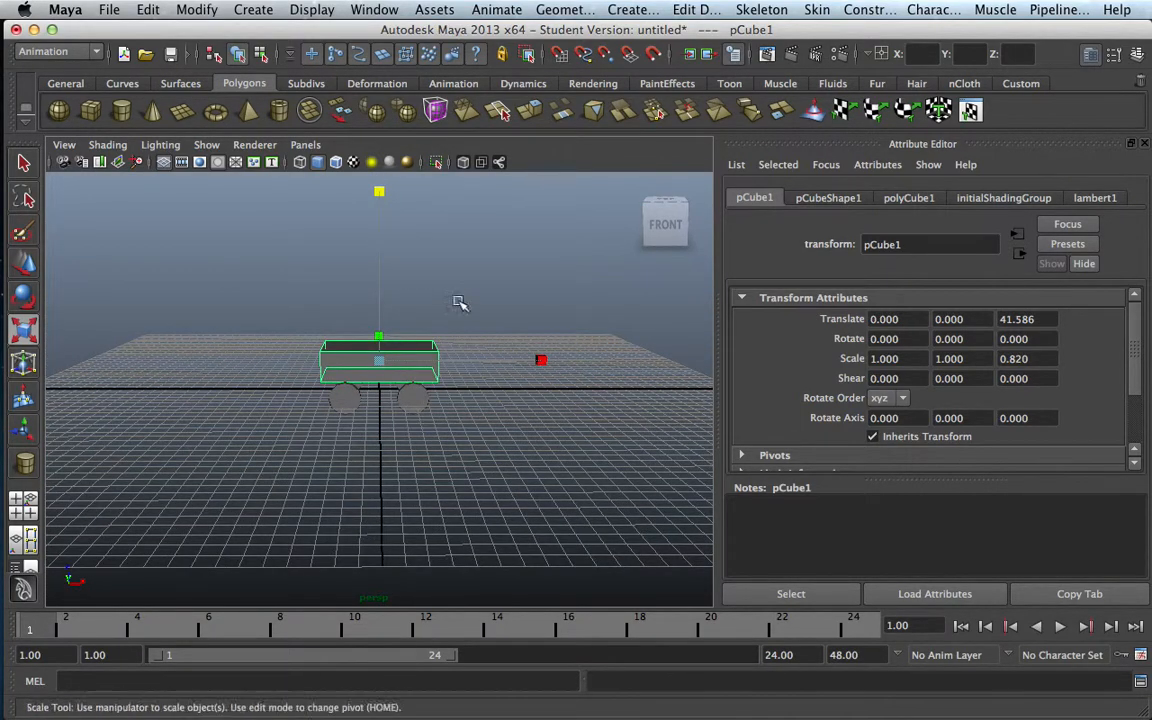
left_click_drag(538, 361, 270, 328)
left_click_drag(378, 198, 470, 298)
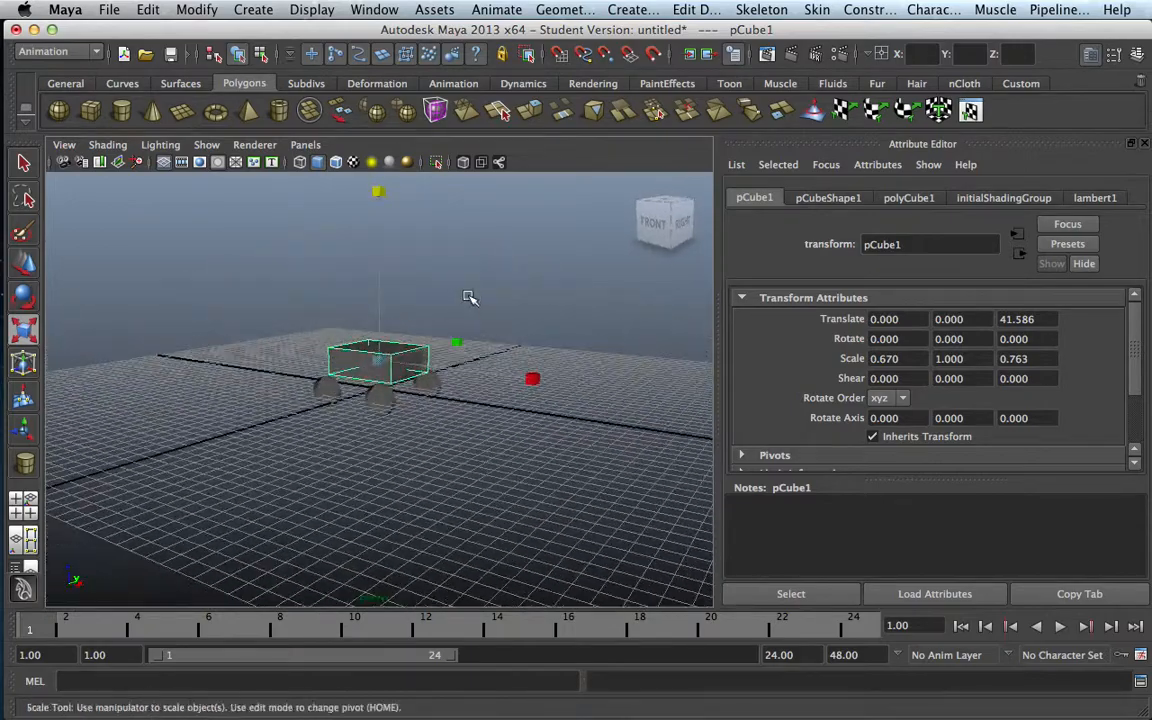
Lower the box toward the wheels to about Z 36.8, and deselect it
left_click(24, 262)
left_click_drag(381, 247, 282, 328)
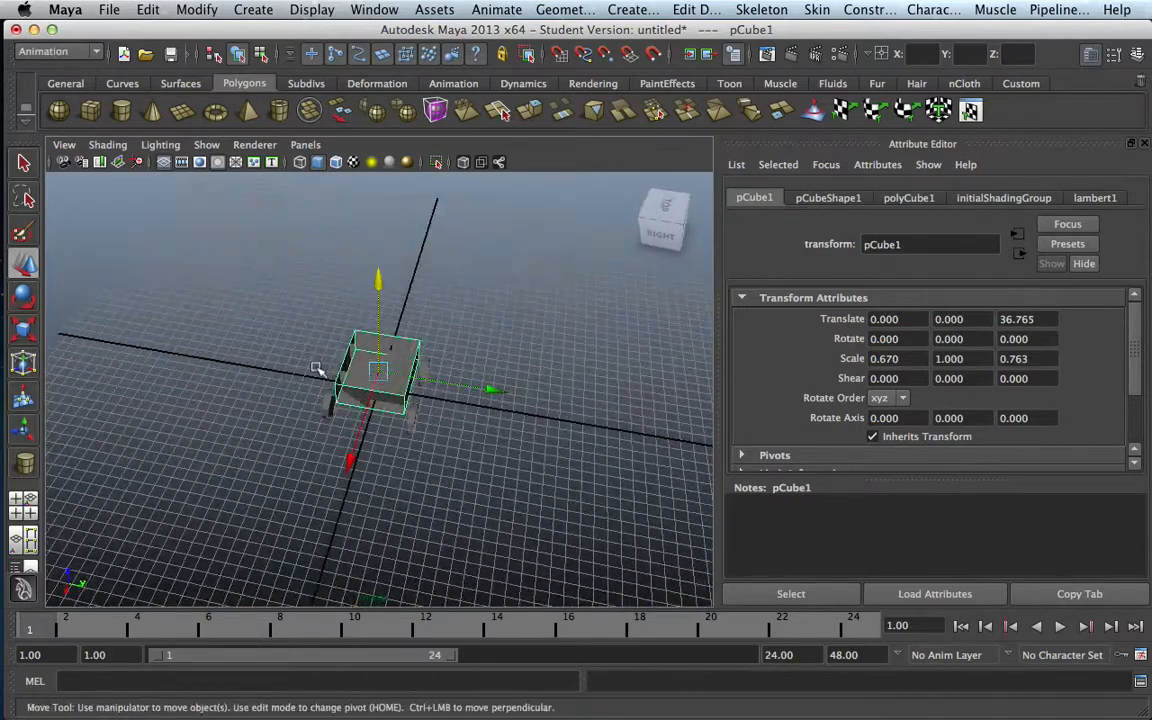
scroll(352, 377, "up", 4)
scroll(352, 377, "down", 6)
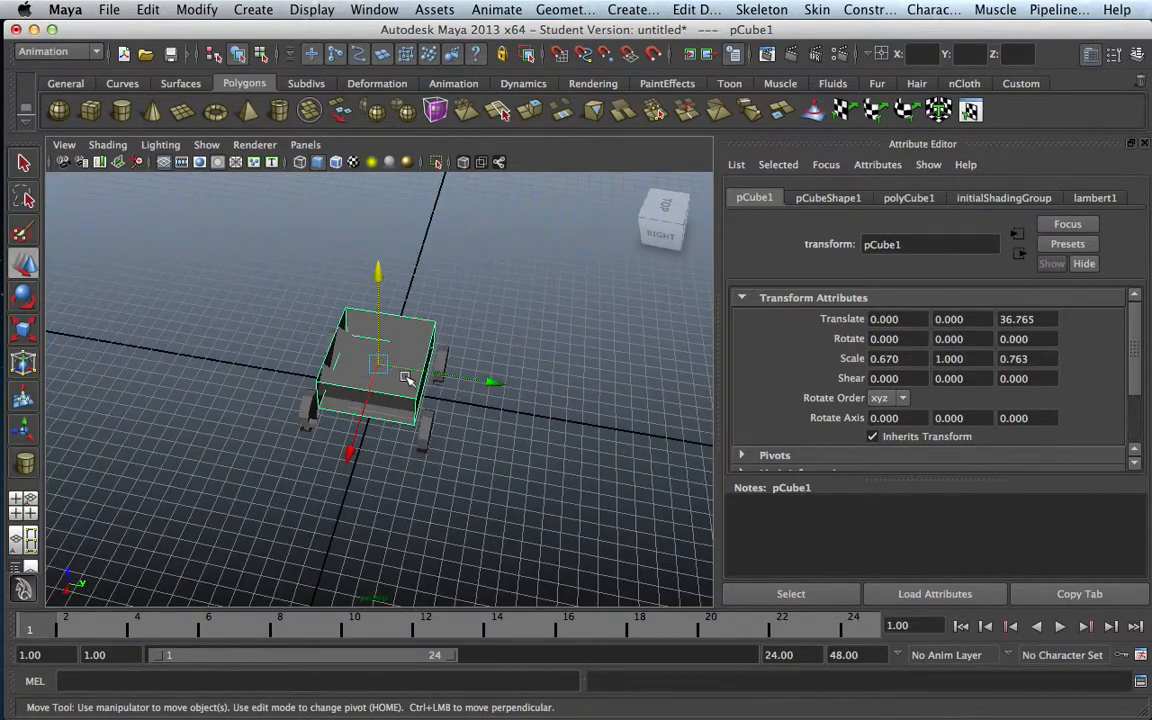
left_click_drag(320, 341, 290, 337, "alt")
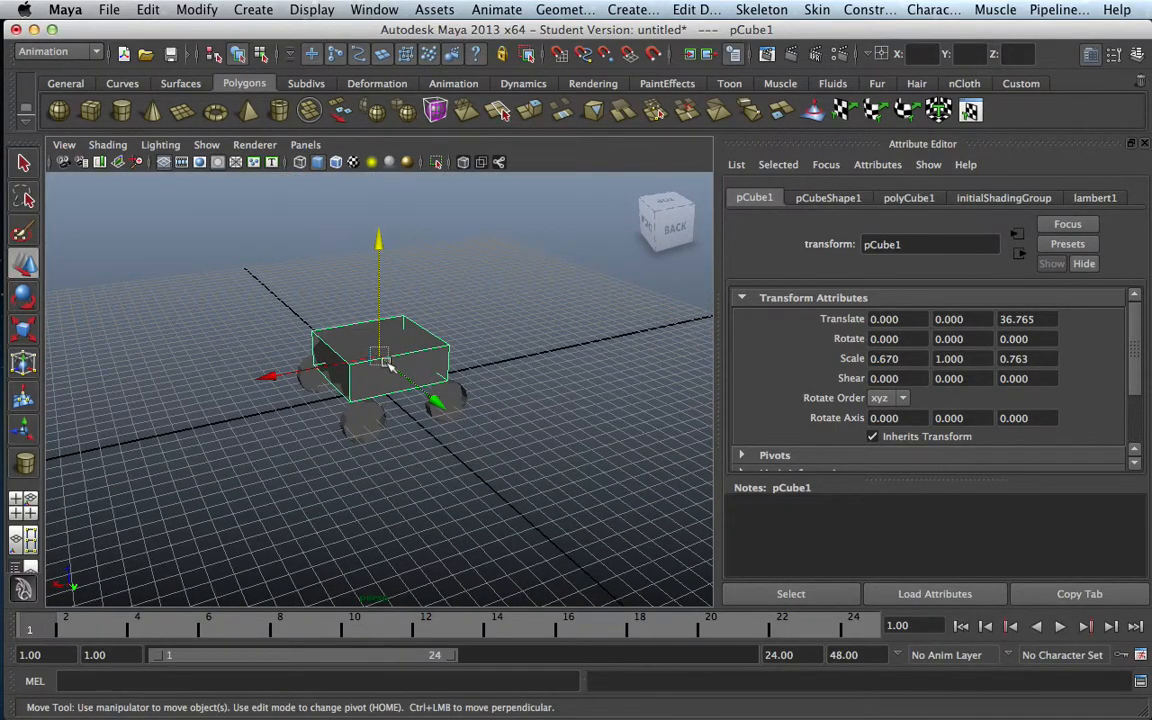
left_click_drag(378, 411, 405, 395, "alt")
scroll(352, 375, "up", 3)
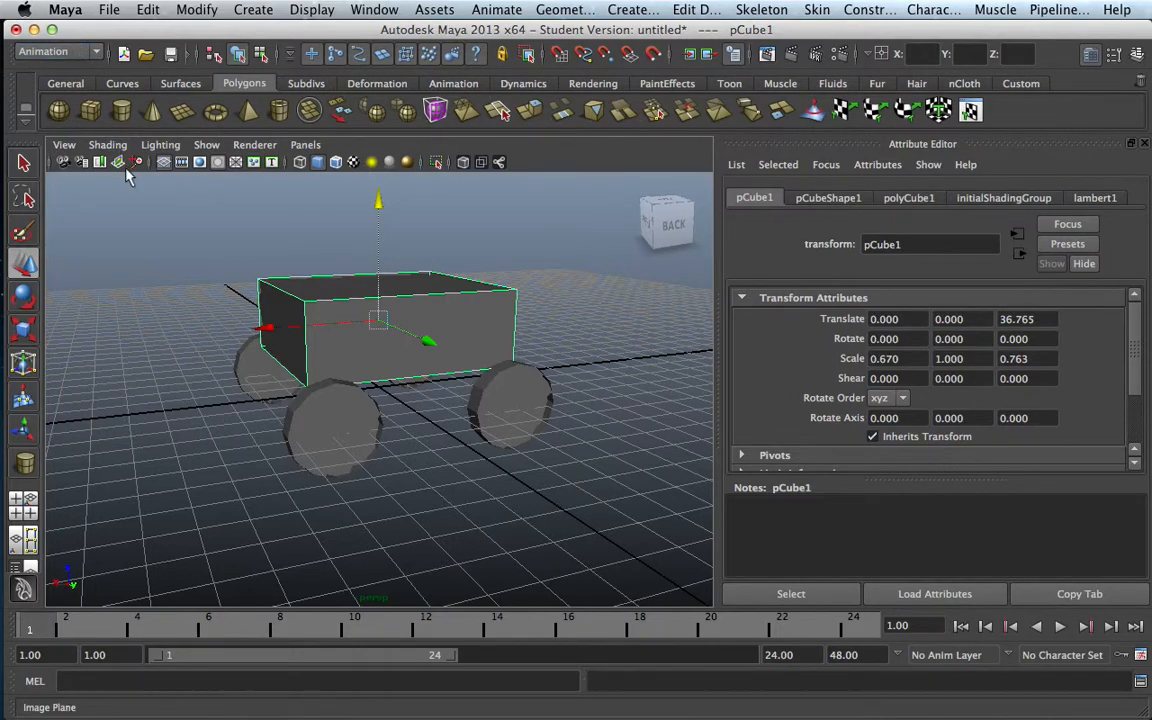
left_click(175, 228)
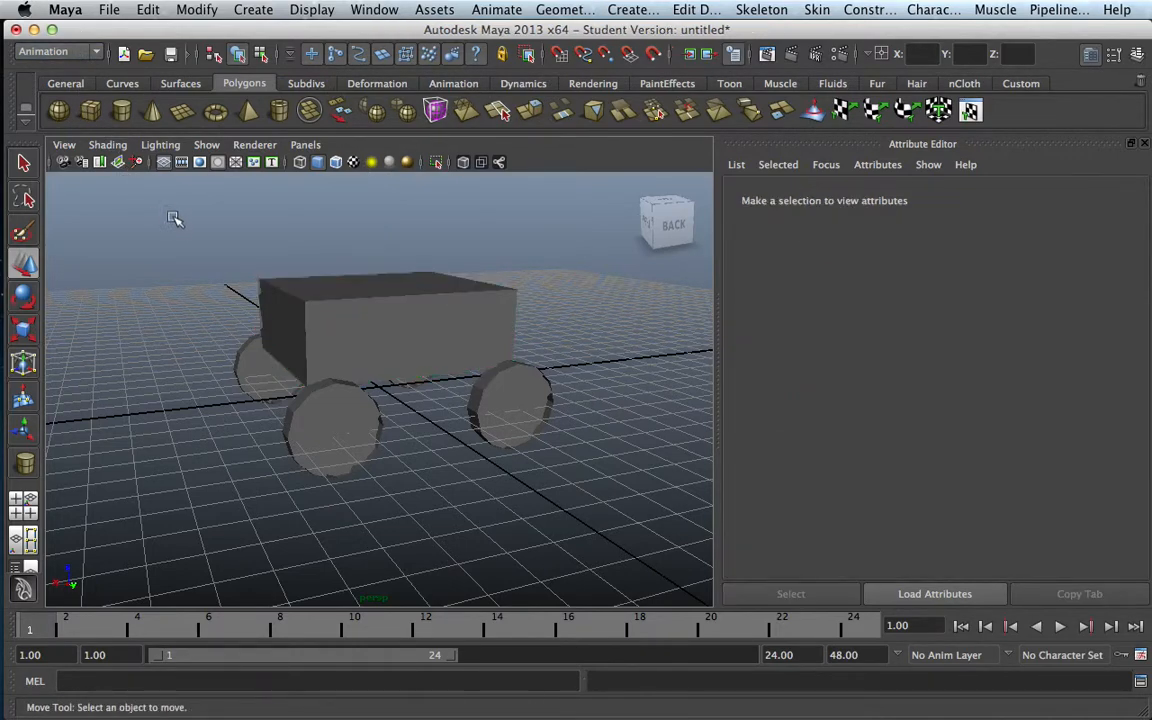
Activate the Joint Tool from the Animation menu set and display its joint and bone radius settings
left_click(97, 52)
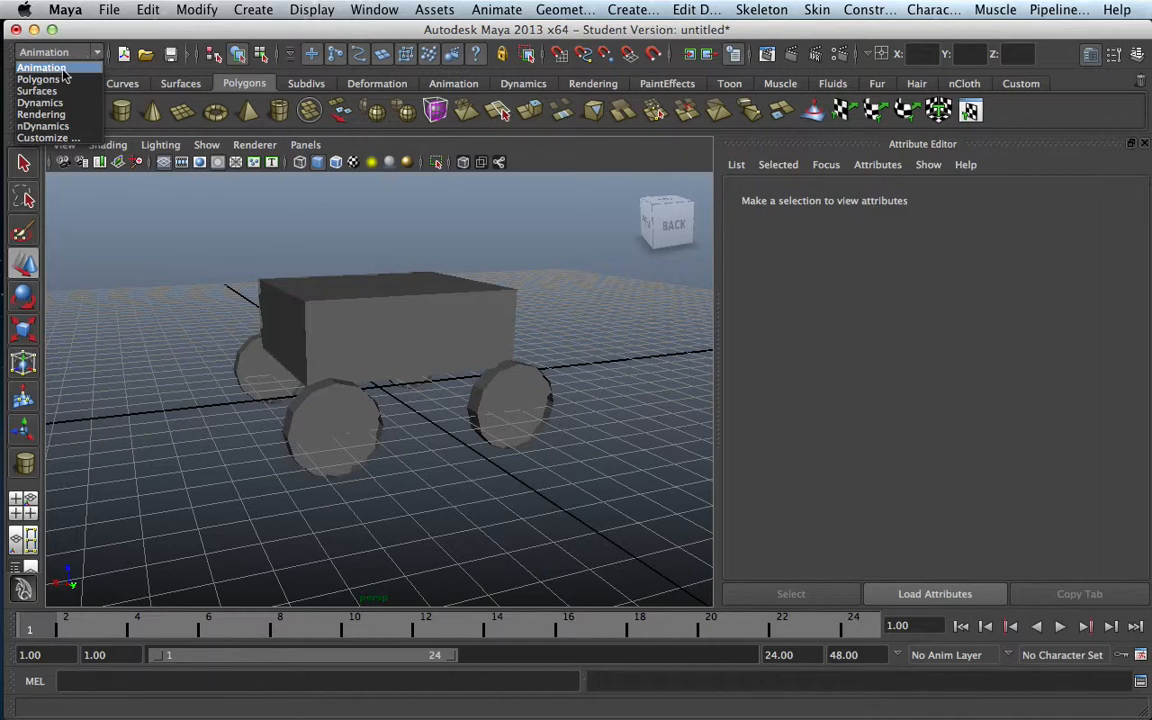
left_click(119, 36)
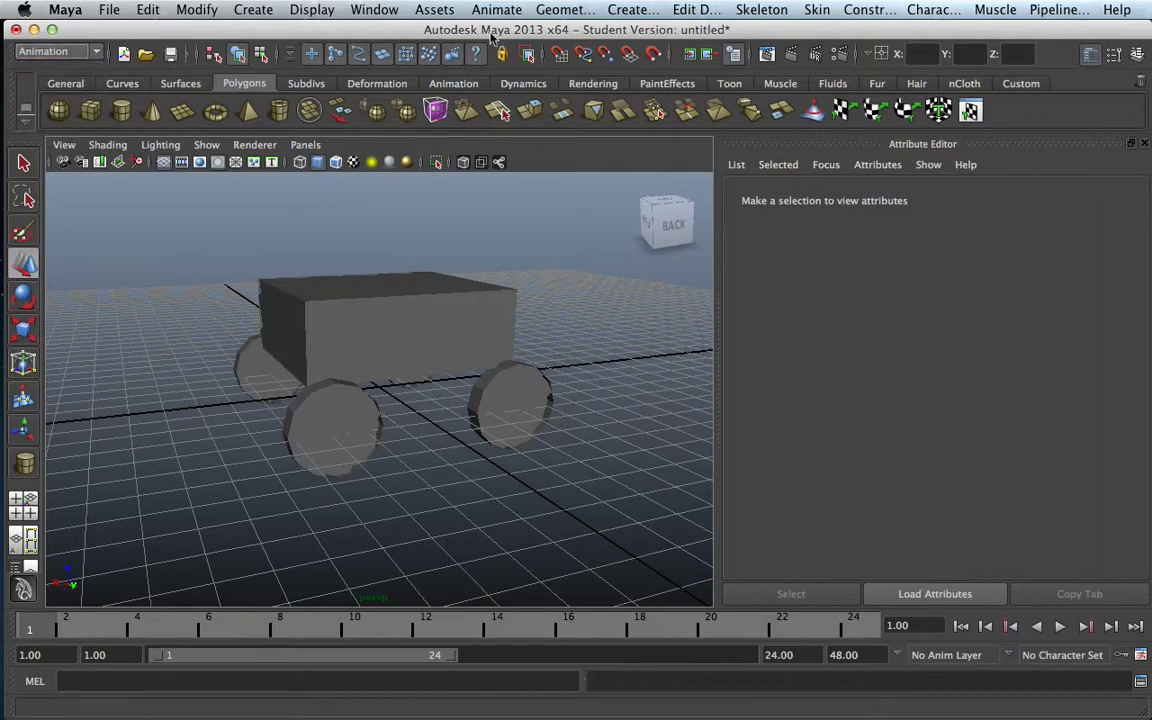
left_click(755, 10)
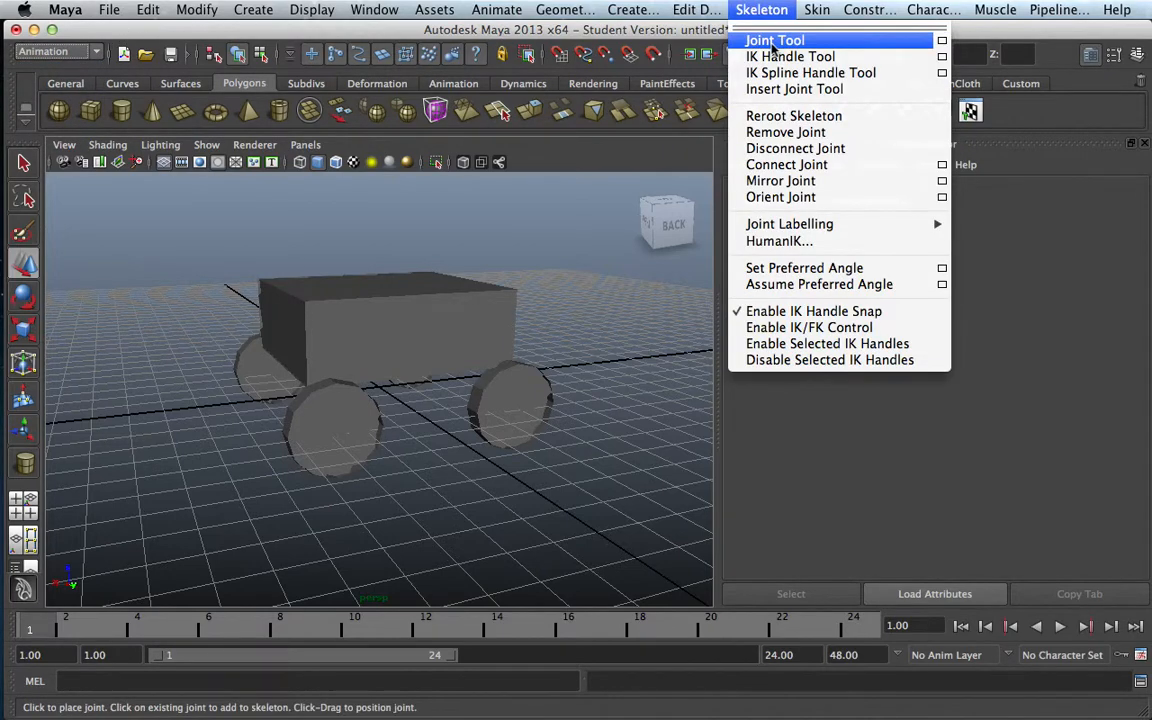
left_click(941, 41)
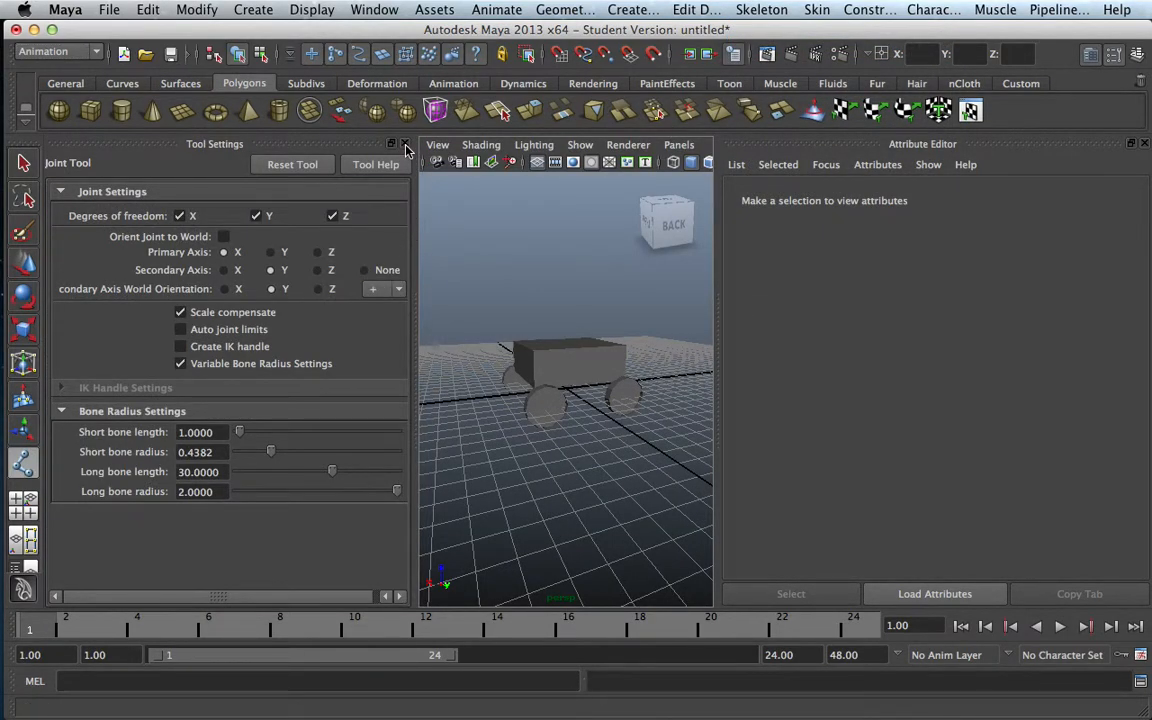
left_click(406, 145)
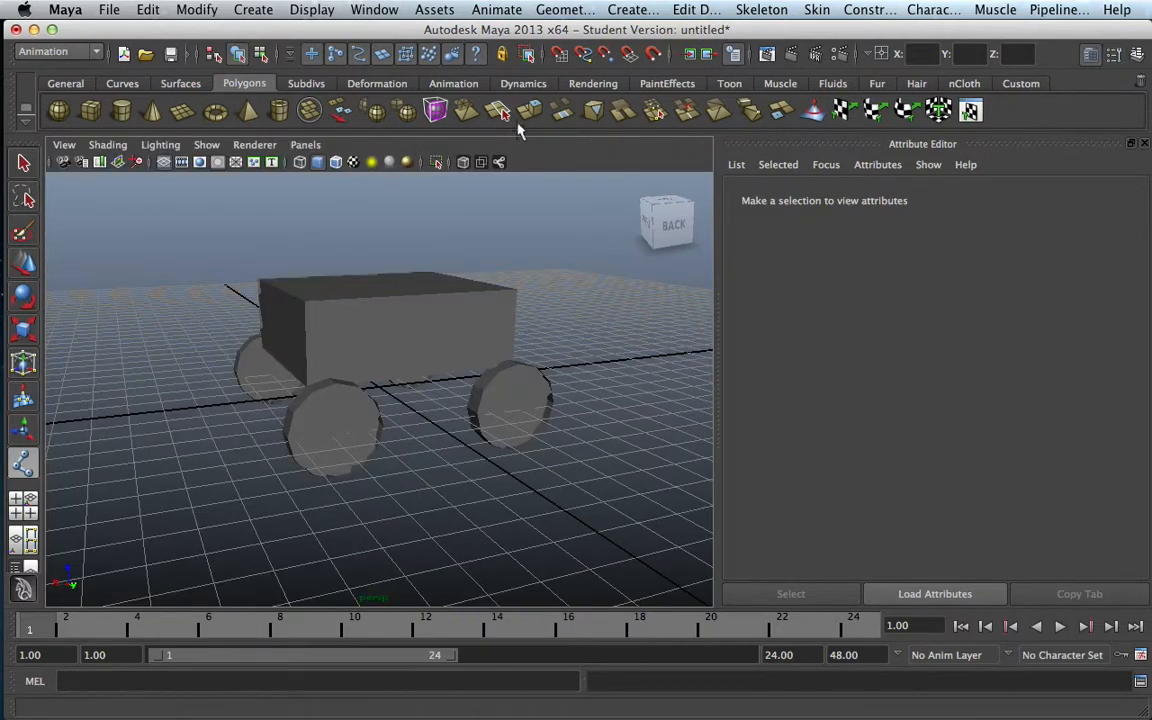
left_click(773, 12)
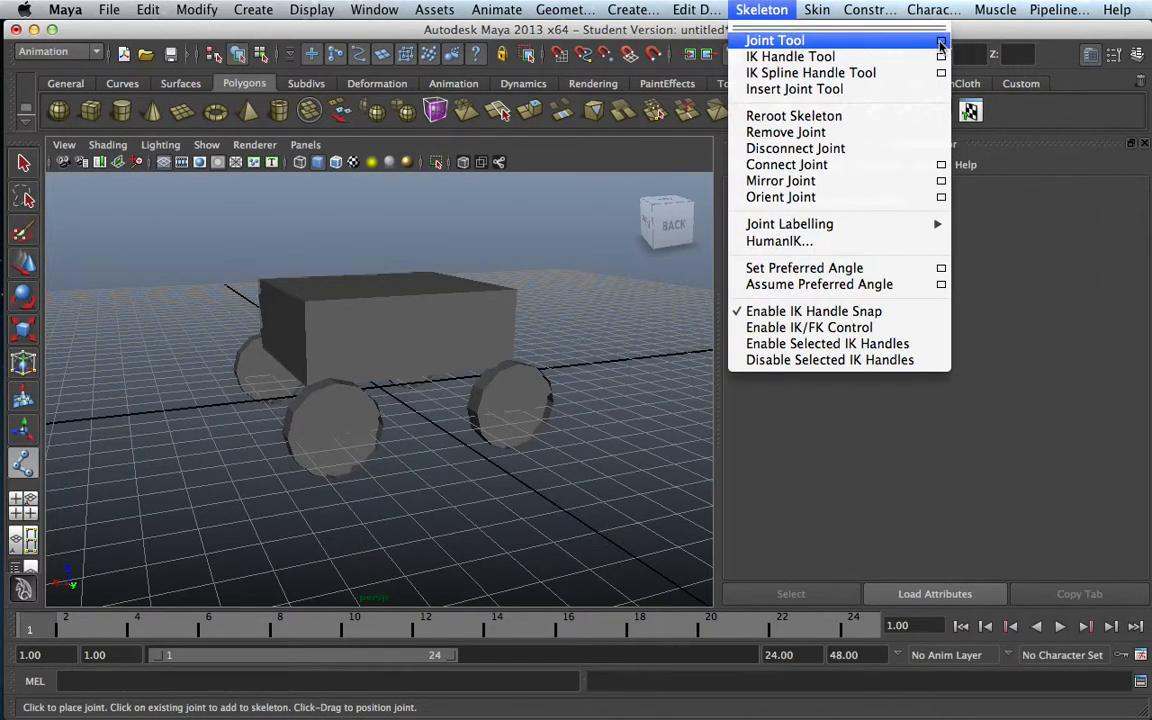
left_click(845, 41)
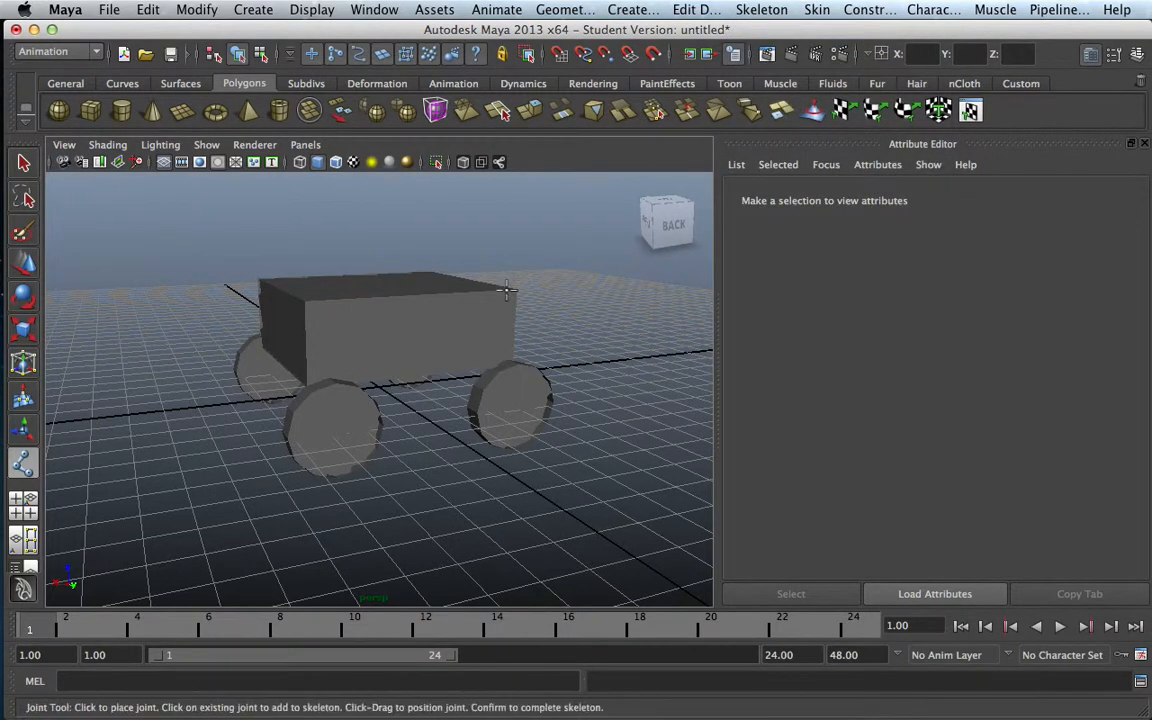
left_click(765, 10)
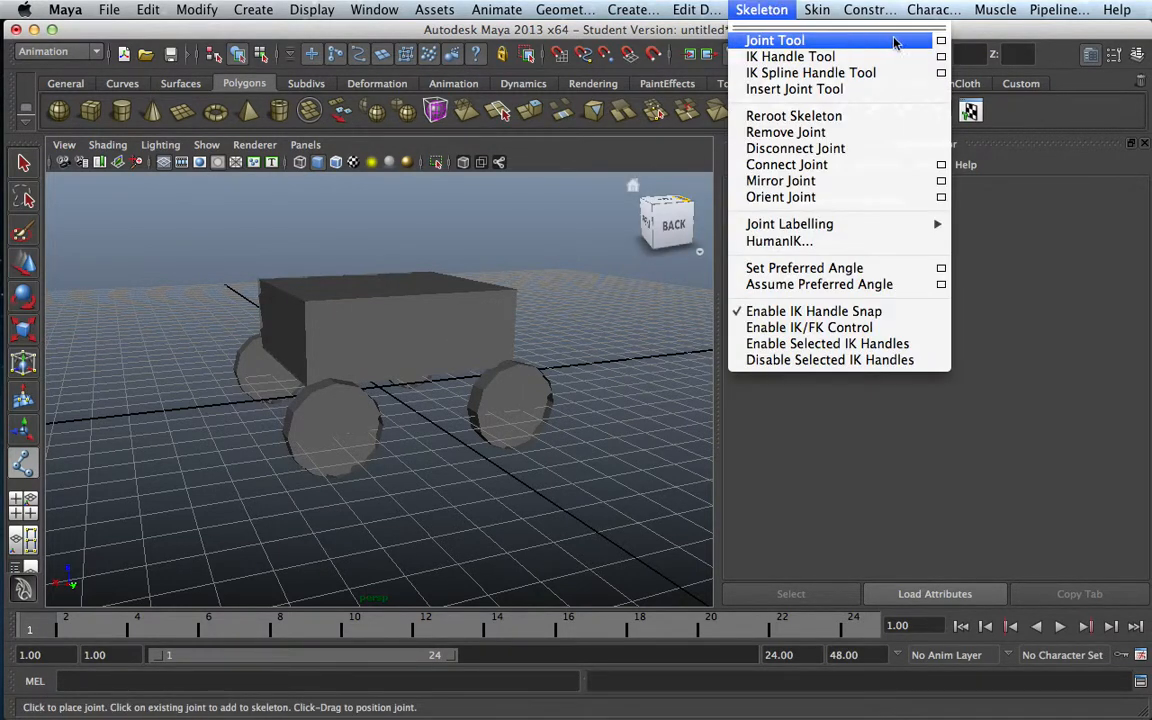
left_click(941, 41)
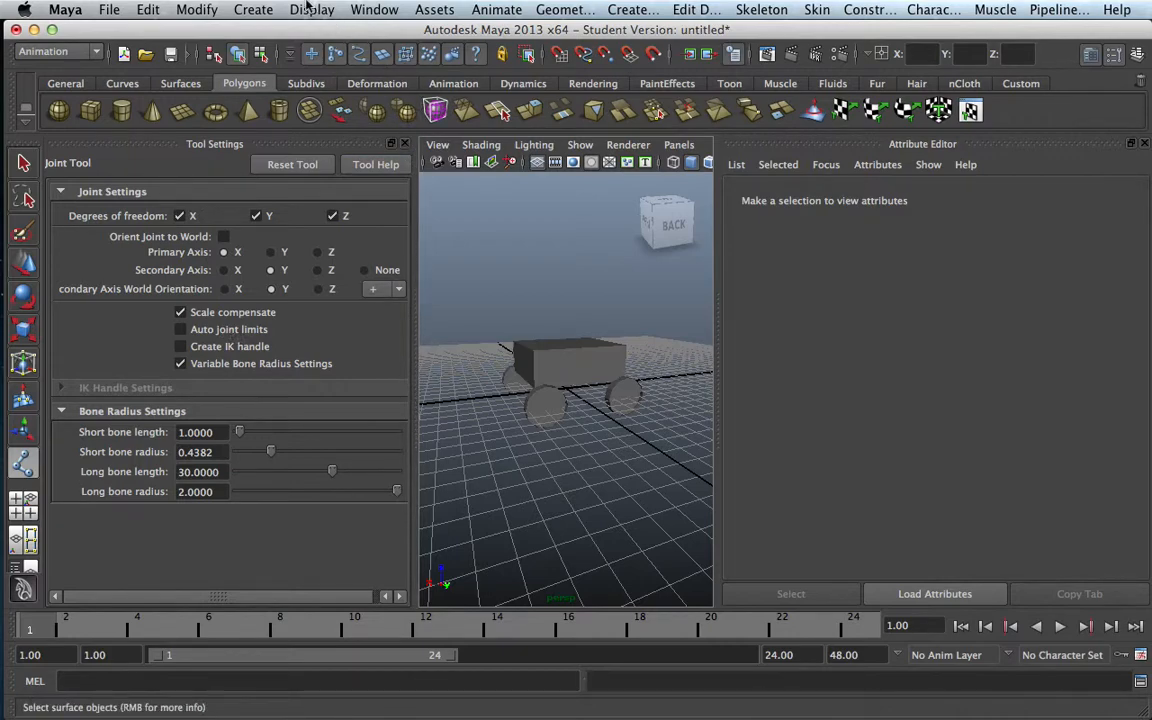
Close the Attribute Editor and the tool settings to enlarge the viewport
left_click(372, 10)
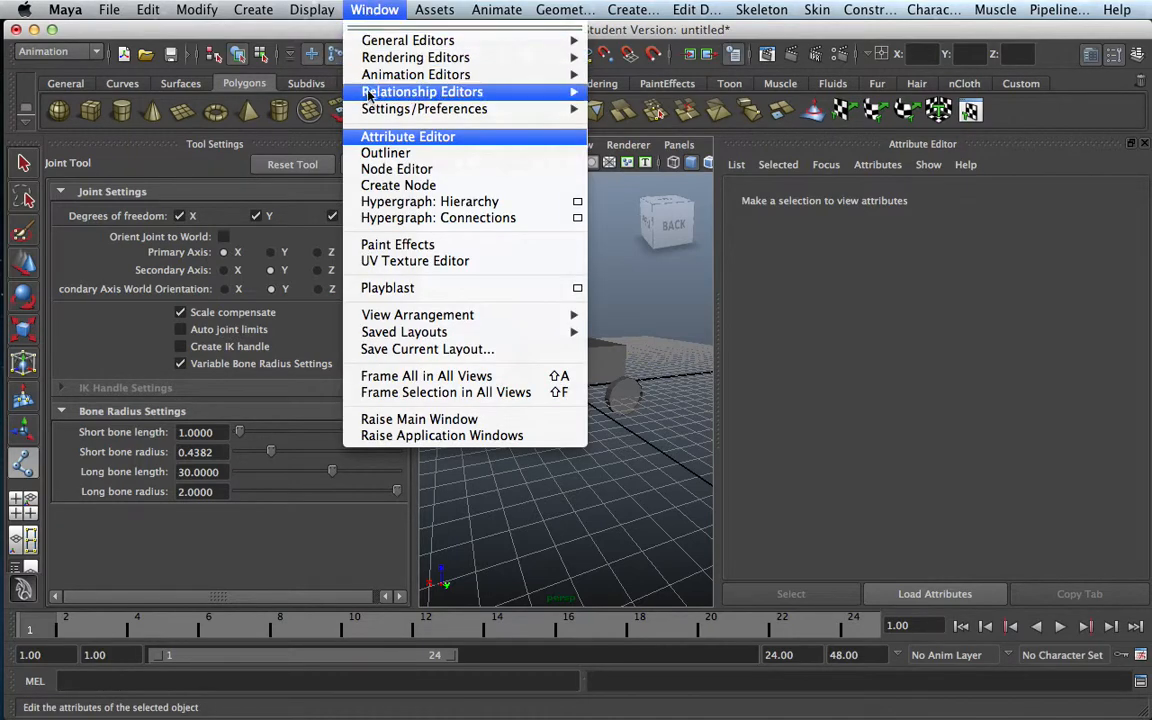
left_click(1147, 147)
left_click(1146, 145)
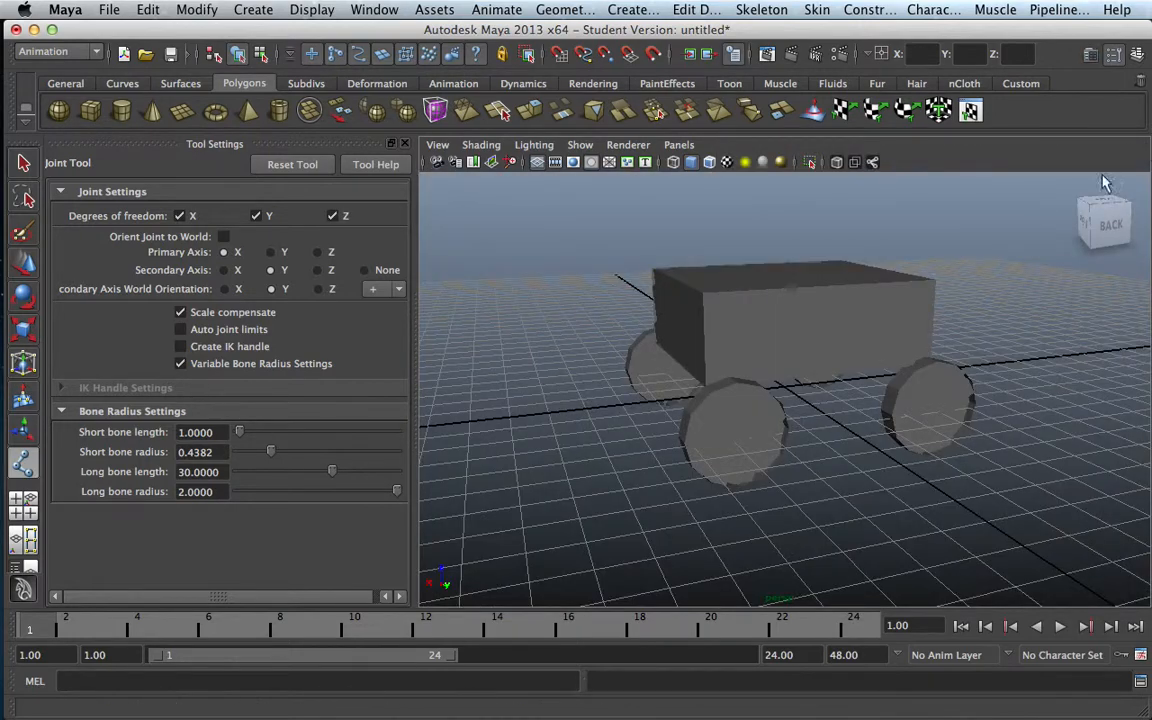
left_click(405, 145)
Review the Joint Tool options and place a single joint at about X -62.1, Y -143.7, Z 0
left_click(758, 10)
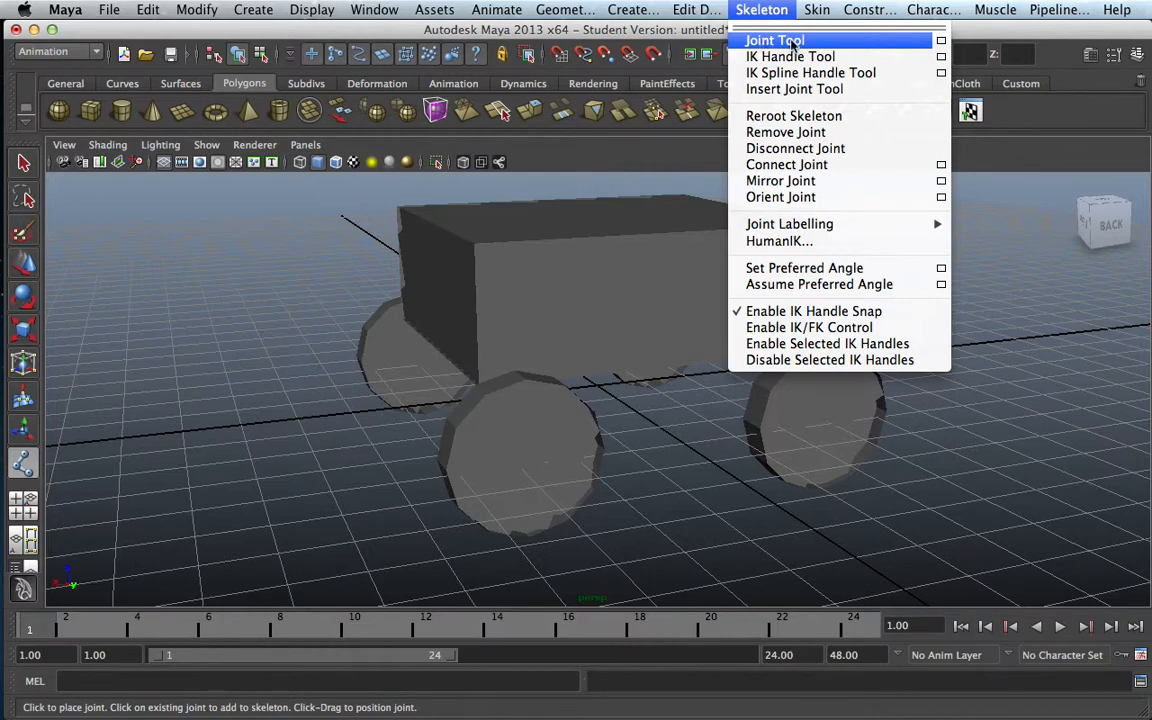
left_click(941, 41)
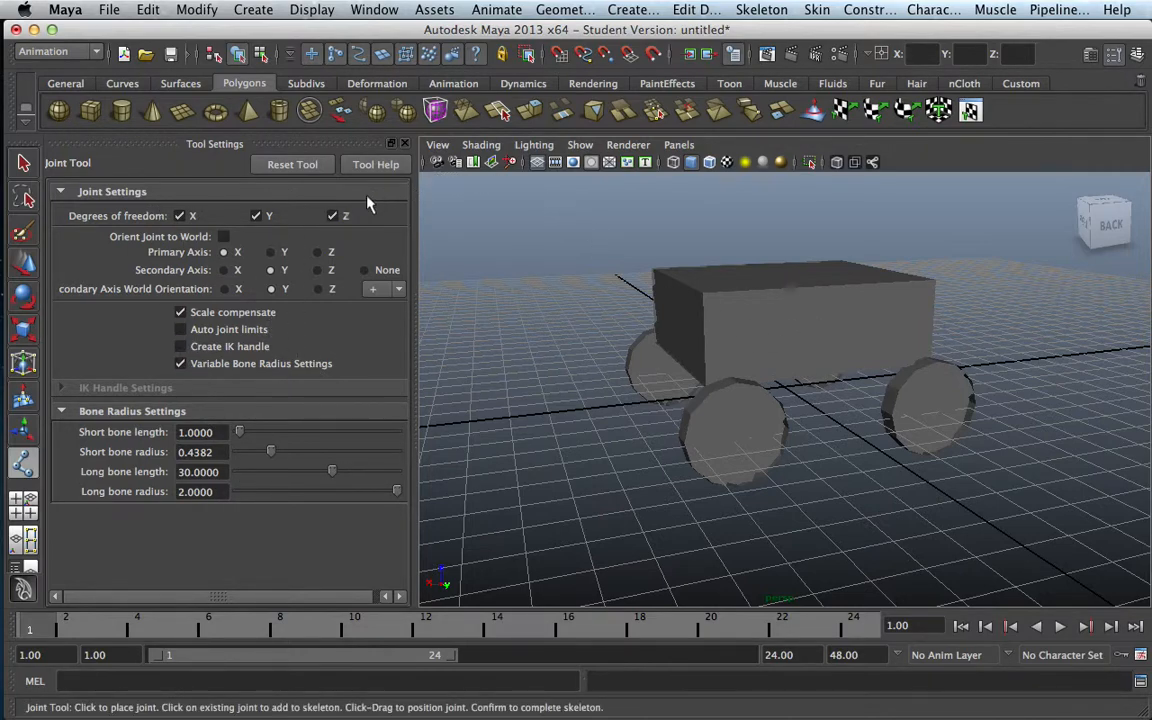
left_click(405, 145)
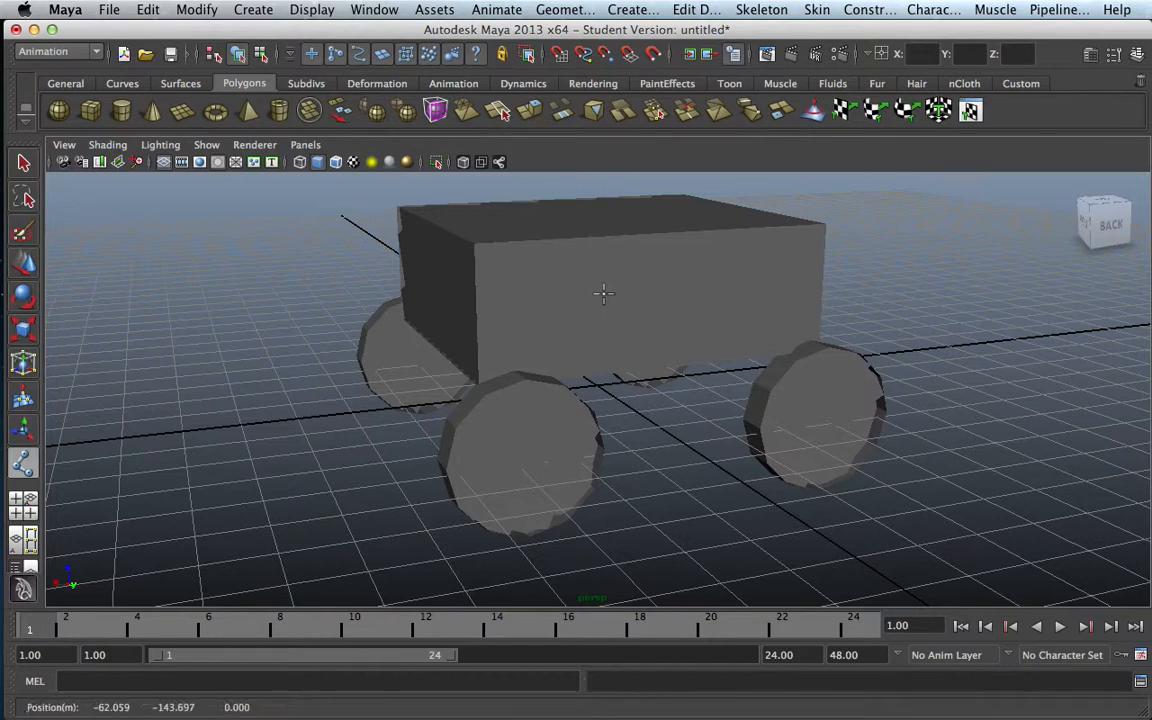
left_click(603, 292)
key("w")
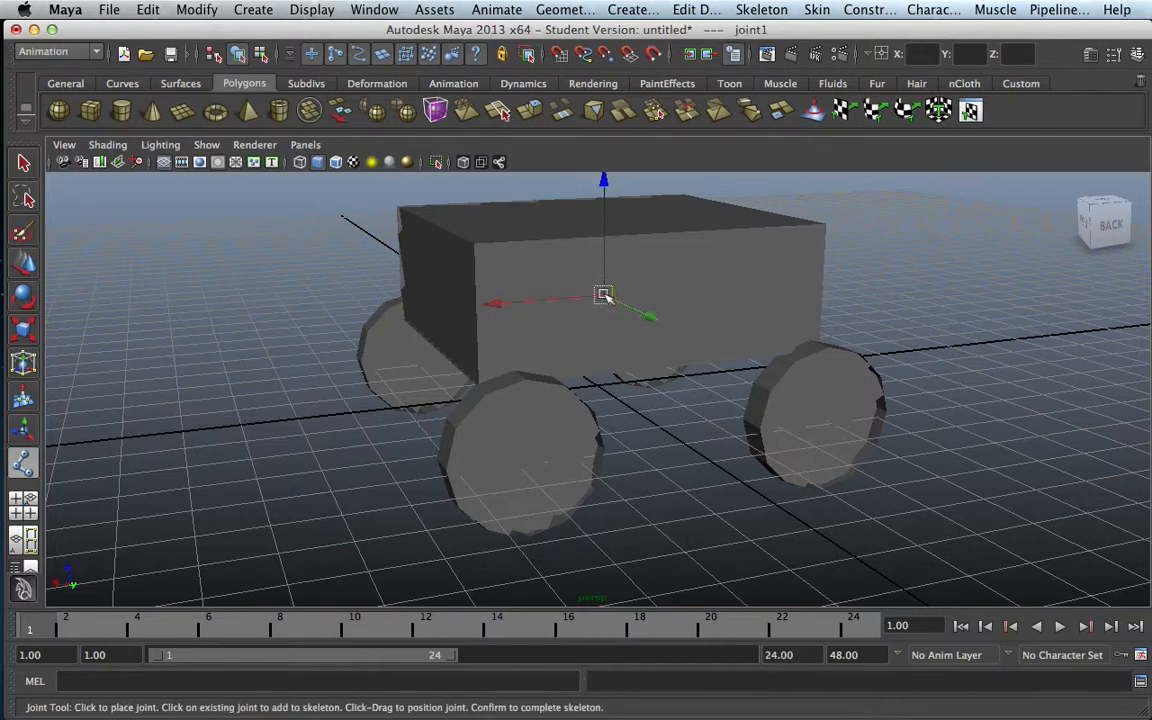
Open the joint's attributes and set its X, Y and Z translation to 0
left_click_drag(668, 337, 548, 346, "alt")
left_click(372, 10)
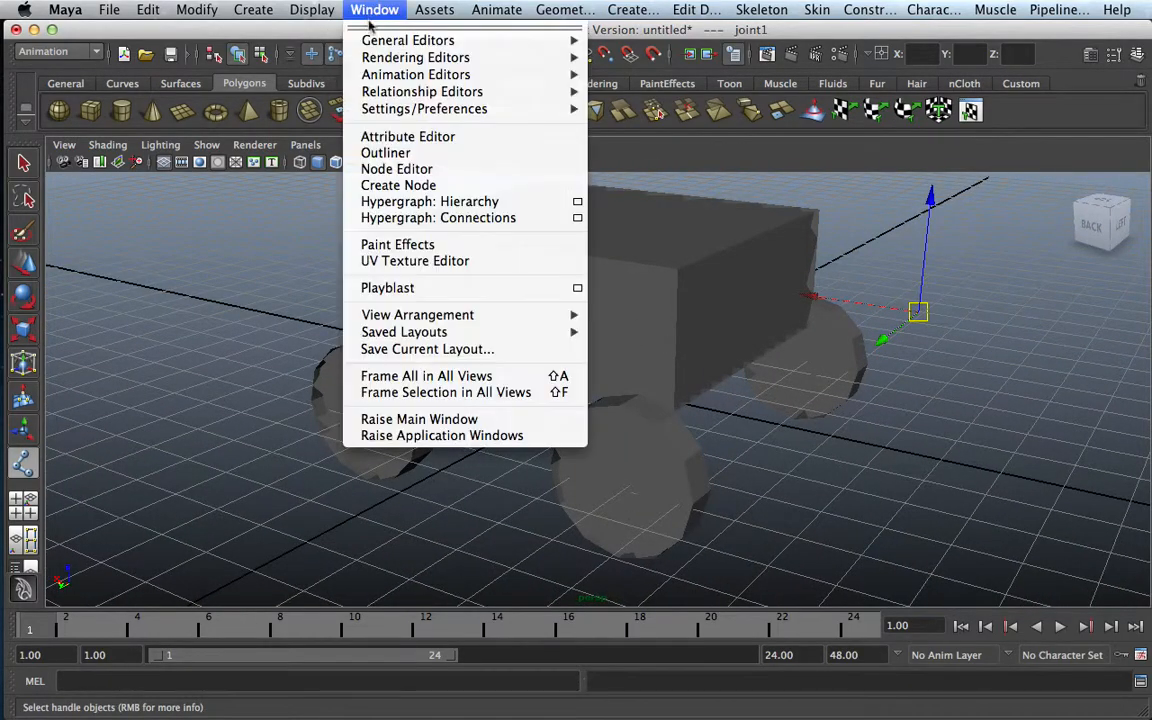
left_click(390, 136)
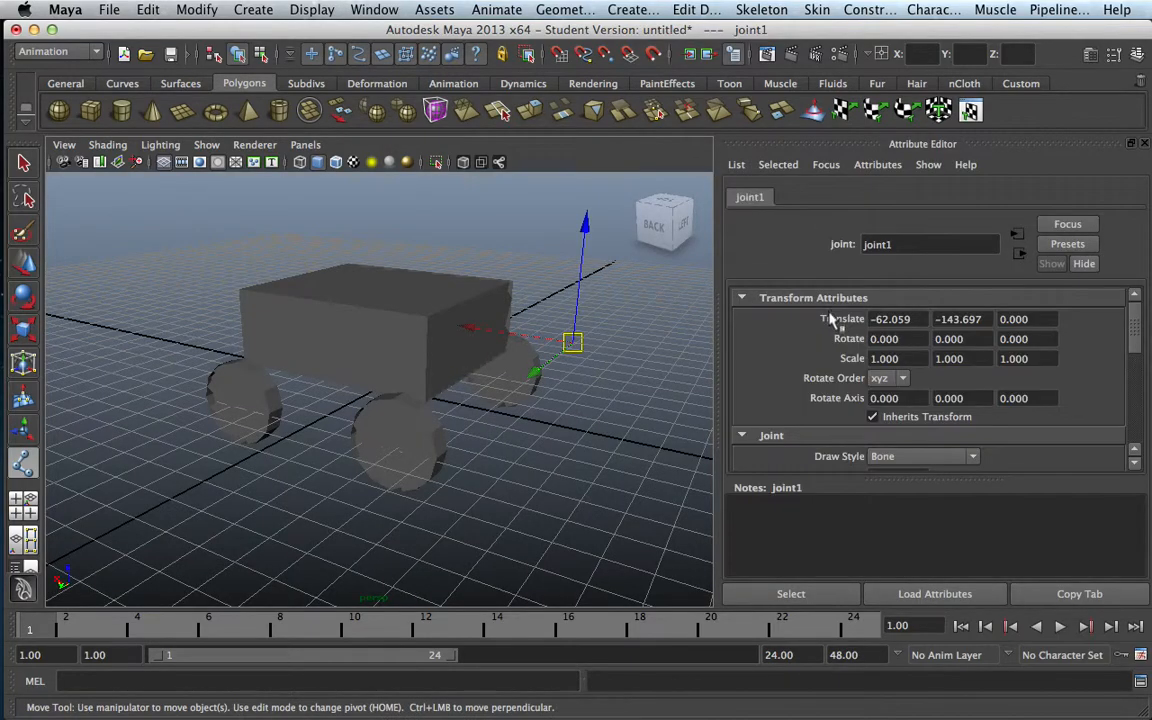
left_click_drag(920, 318, 742, 328)
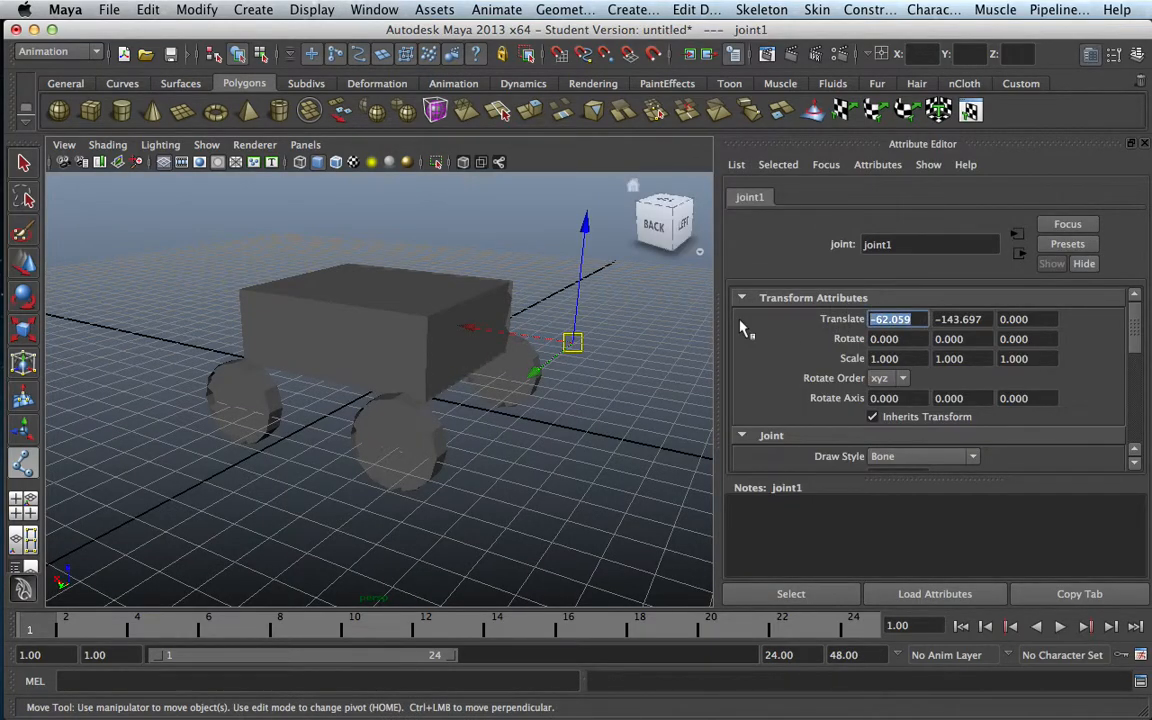
type("0")
key("Tab")
type("0")
key("Tab")
type("0")
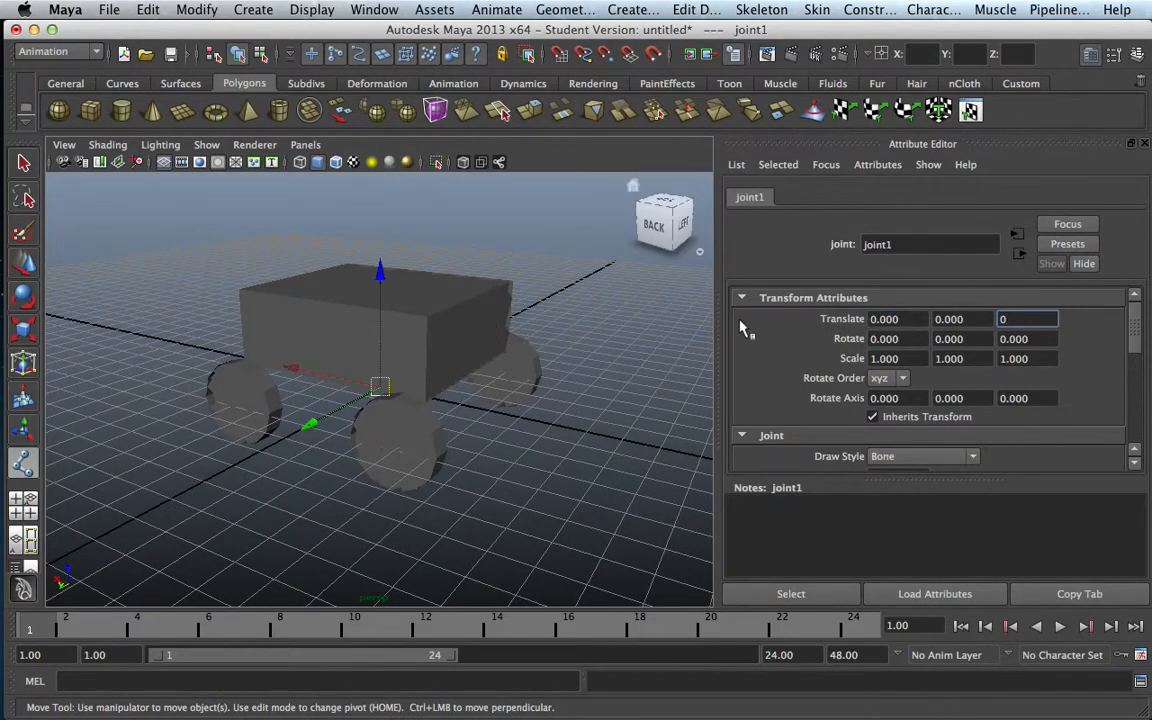
key("Tab")
Set the joint's radius to 100 and turn on X-Ray Joints shading in the viewport
left_click_drag(329, 378, 395, 427, "alt")
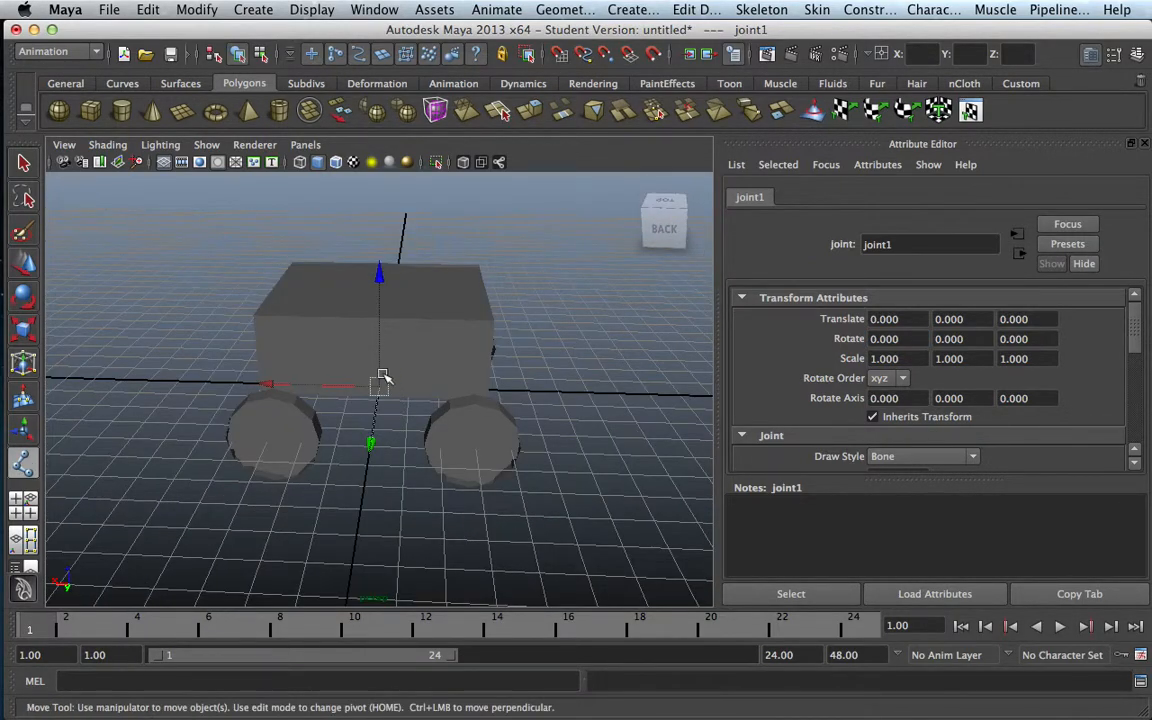
scroll(1138, 357, "down", 3)
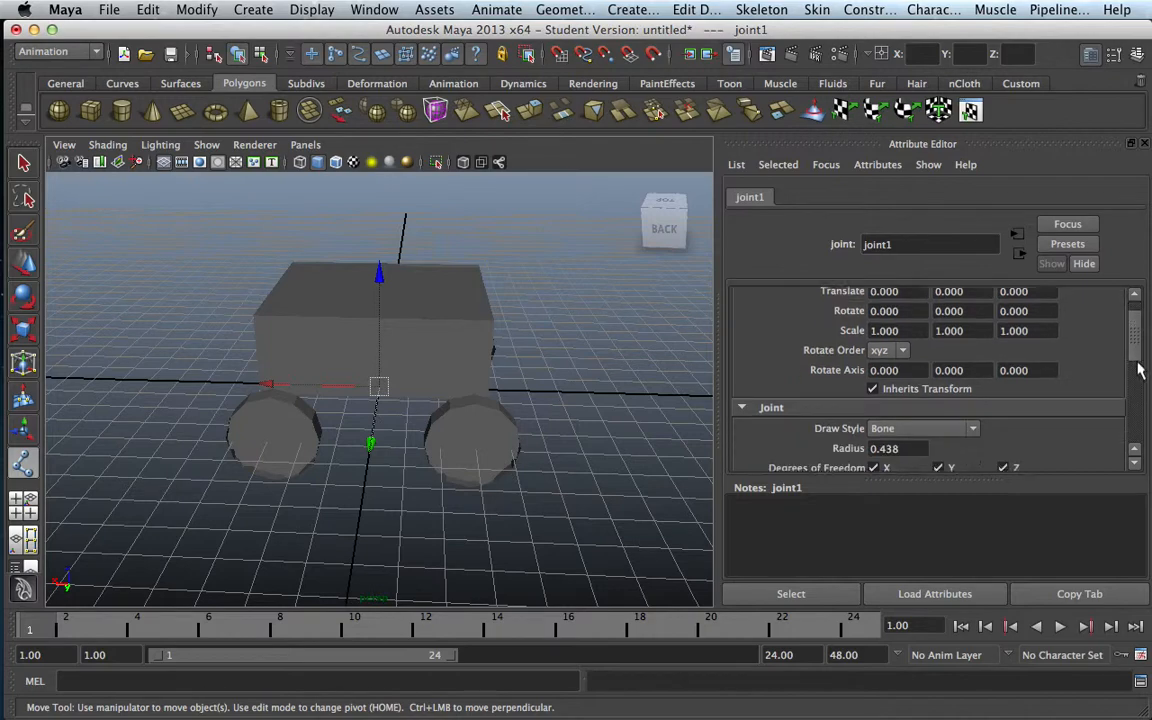
left_click(925, 377)
left_click_drag(925, 377, 592, 378)
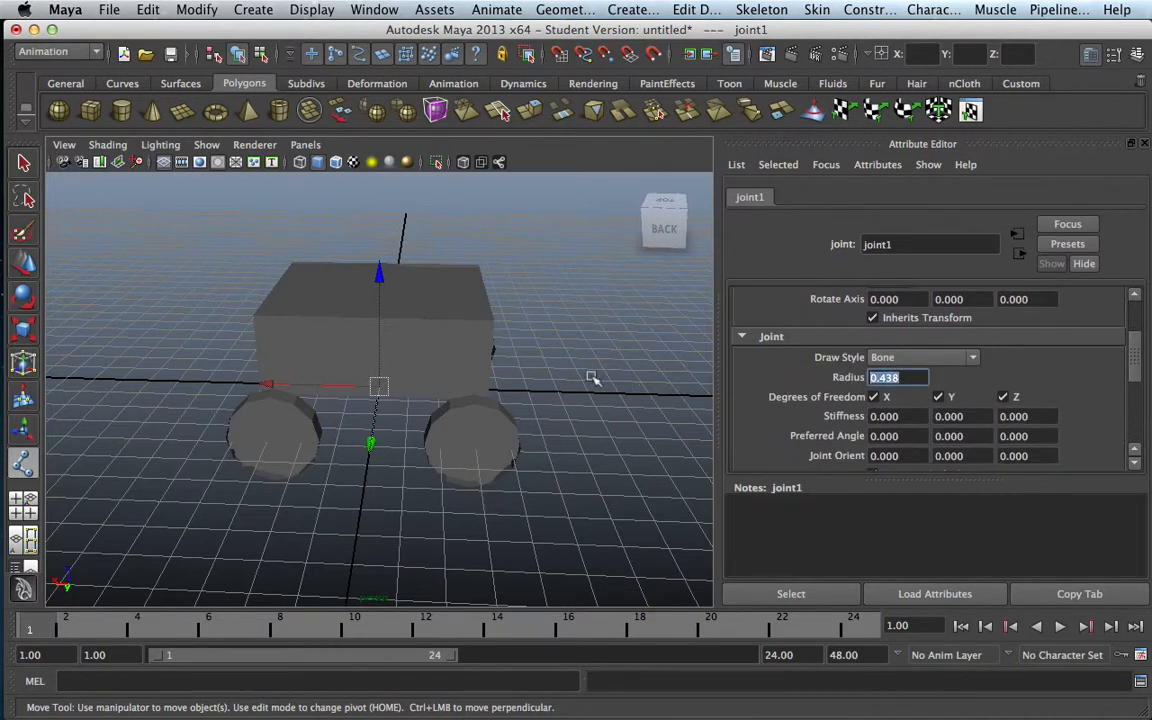
type("00.000")
left_click(112, 147)
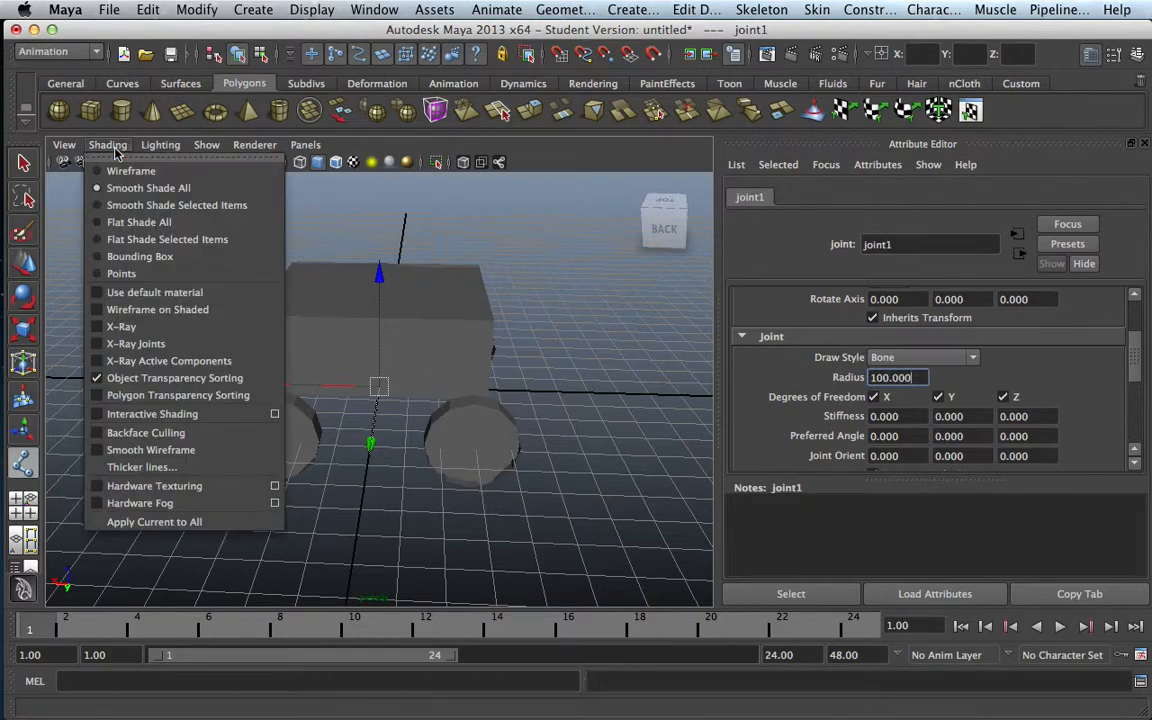
left_click(136, 343)
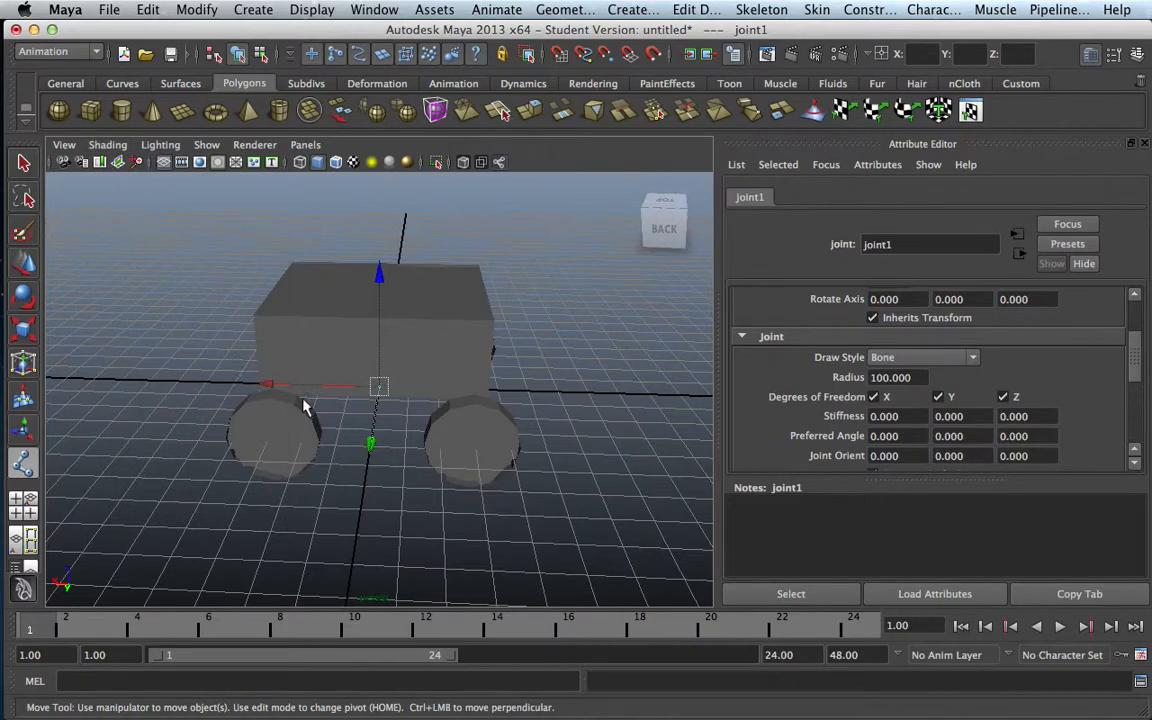
Duplicate the joint at the origin and move the copy along X to about 52.5
key("f")
left_click_drag(347, 419, 398, 442, "alt")
scroll(360, 414, "down", 4)
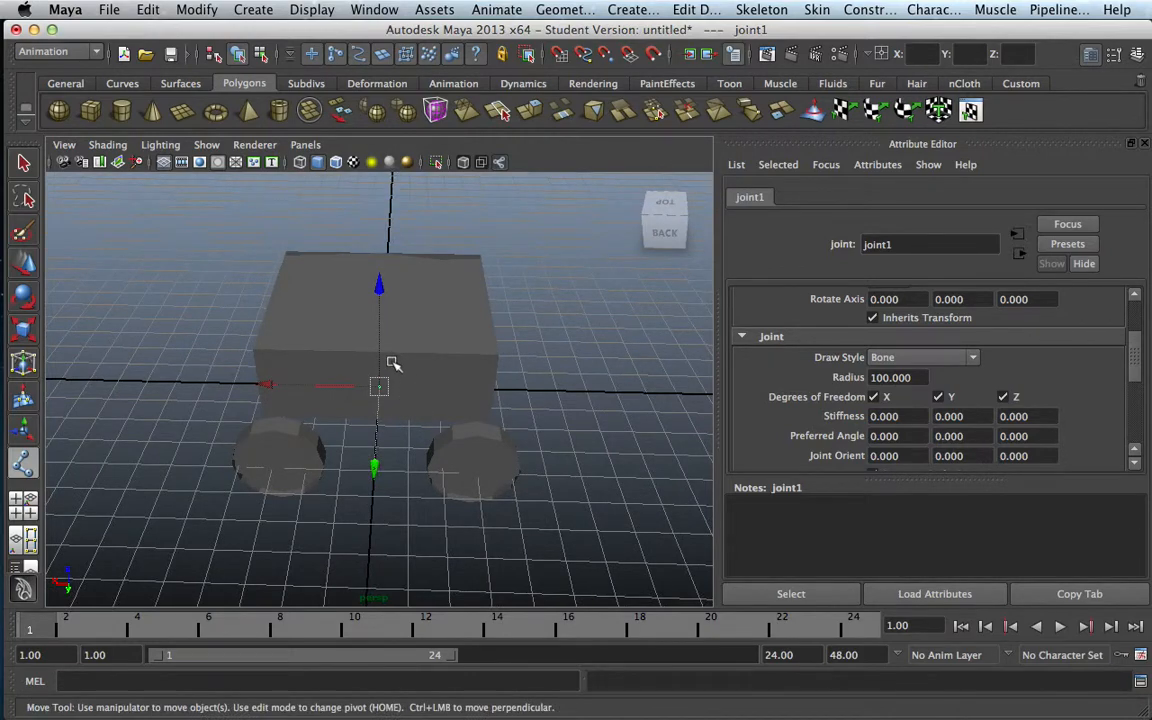
key("Down")
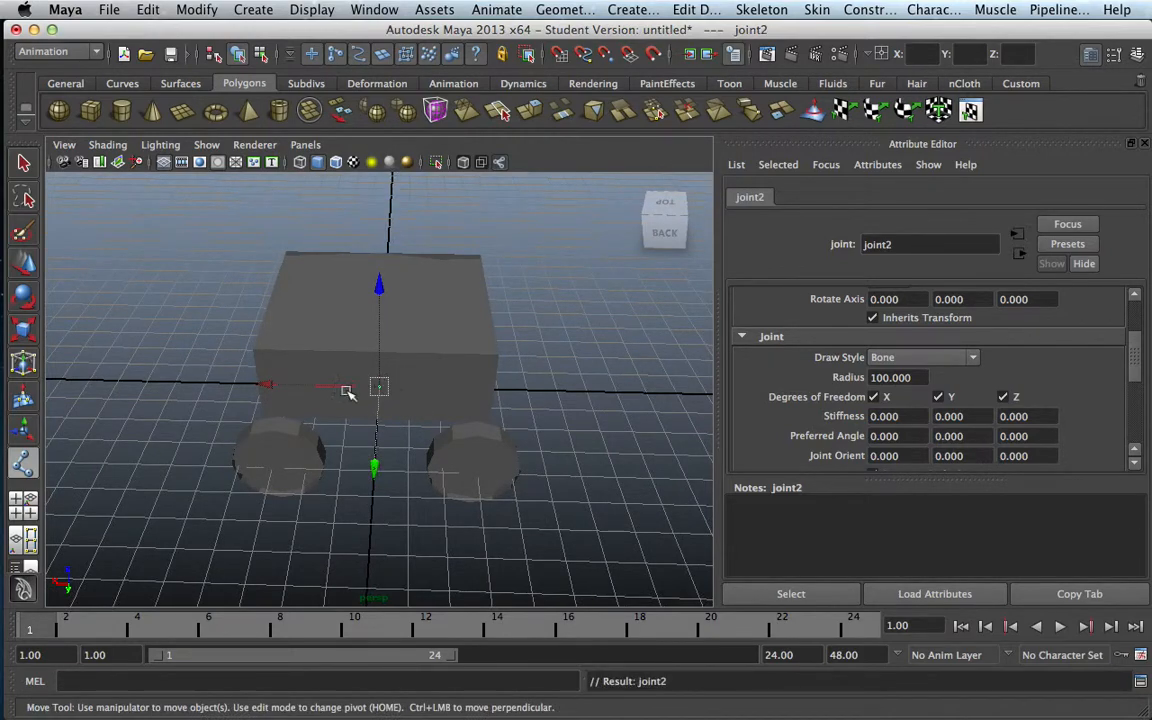
left_click_drag(322, 387, 229, 388)
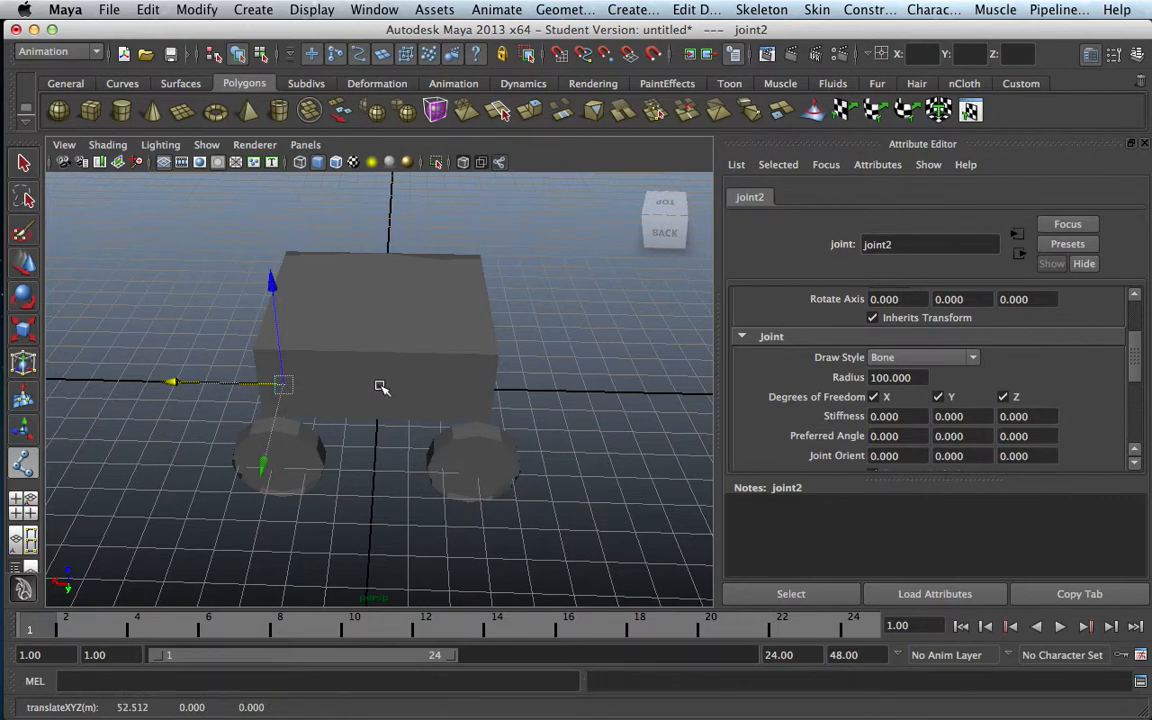
Select the original joint, raise it into the vehicle's box body and set its Z translation to 35
key("Up")
left_click_drag(411, 404, 409, 358, "alt")
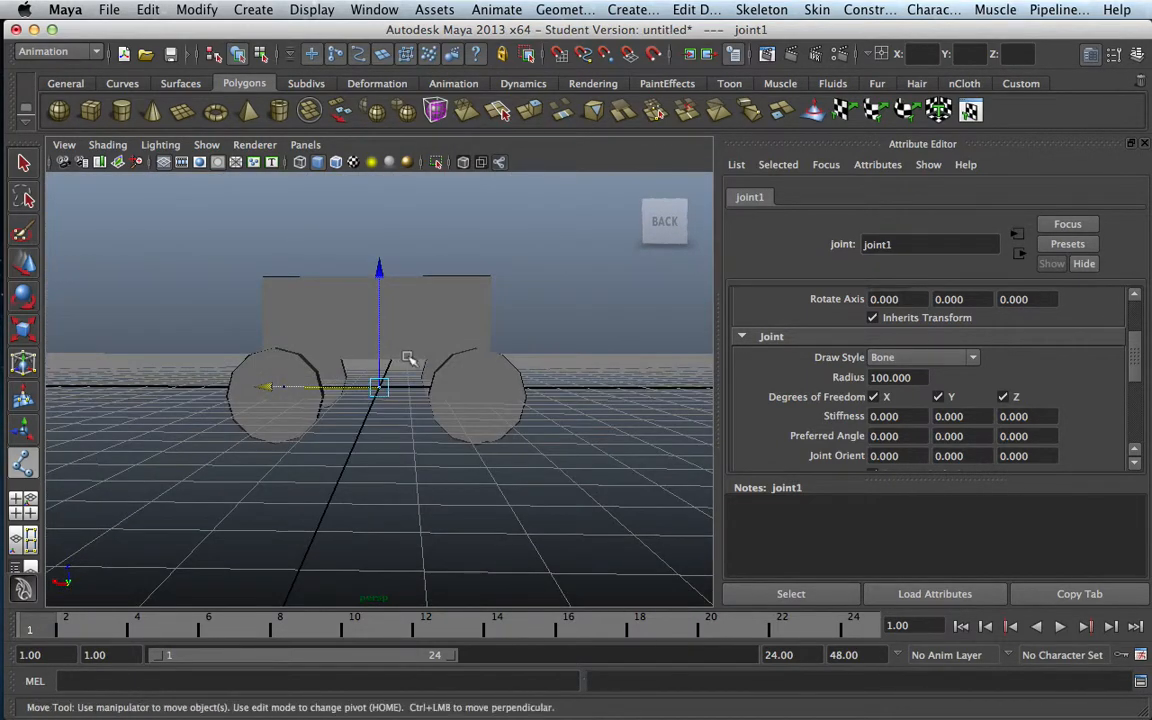
left_click_drag(378, 283, 470, 378, "alt")
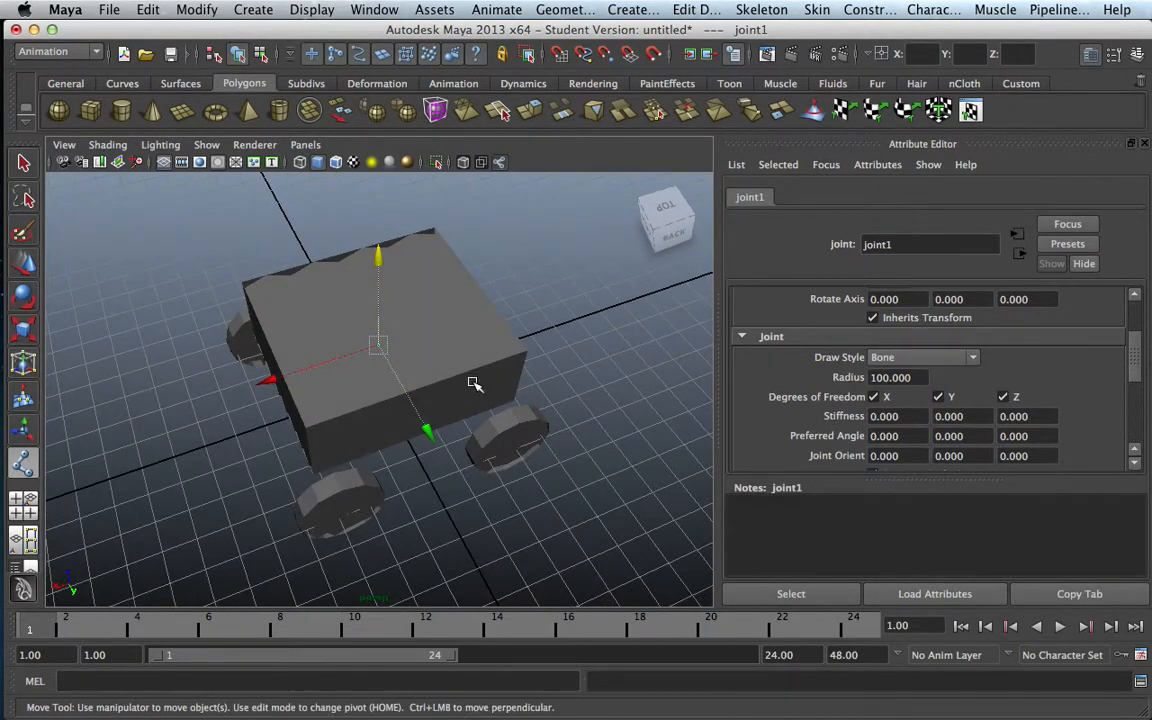
left_click_drag(1134, 374, 1134, 337)
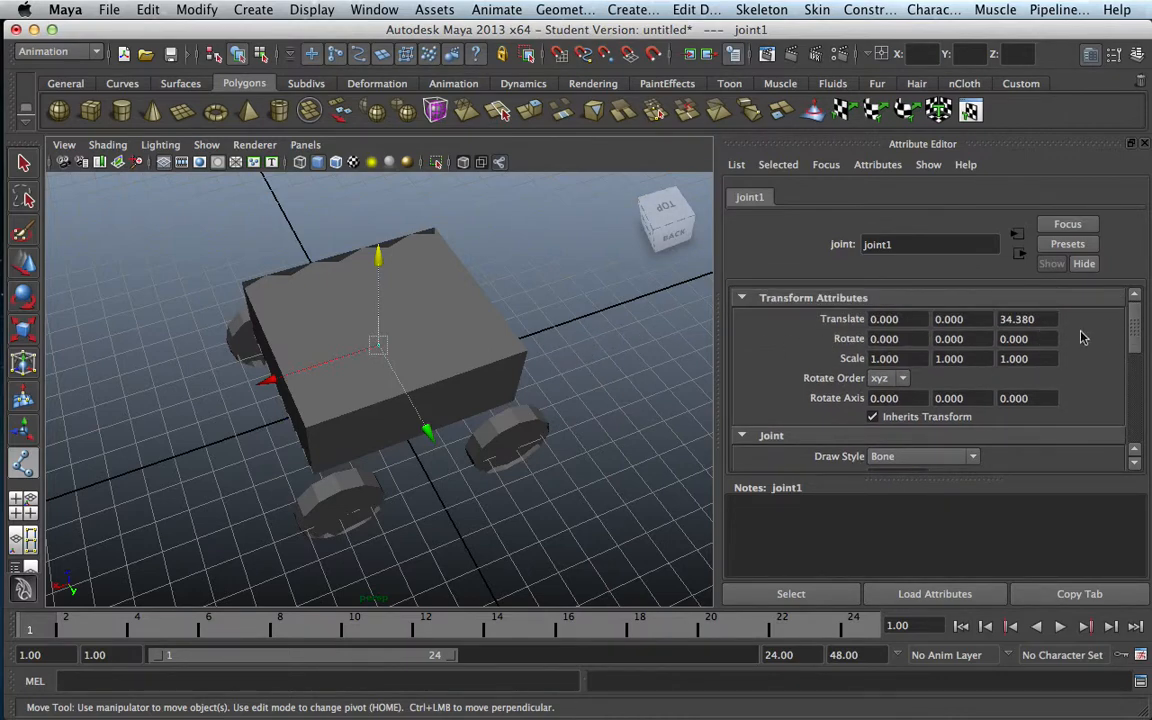
double_click(1030, 319)
type("35")
key("Return")
Set the body joint's Z rotation to 90 and rename the joint Root
double_click(1040, 340)
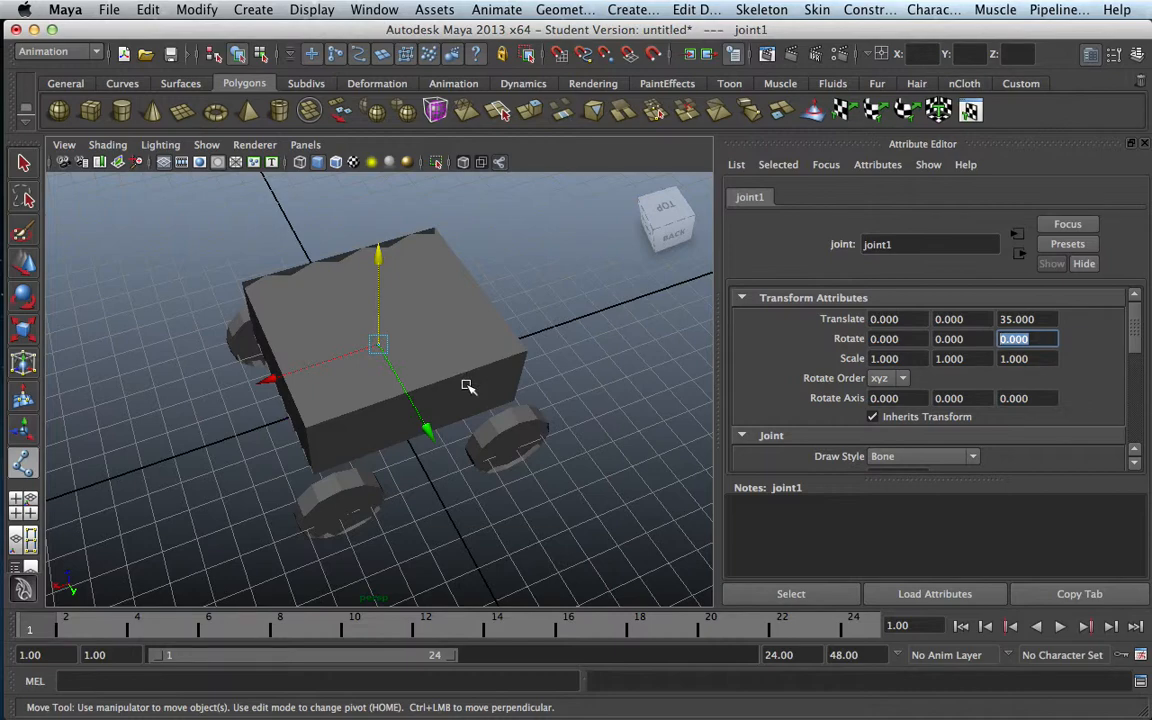
scroll(468, 386, "up", 3)
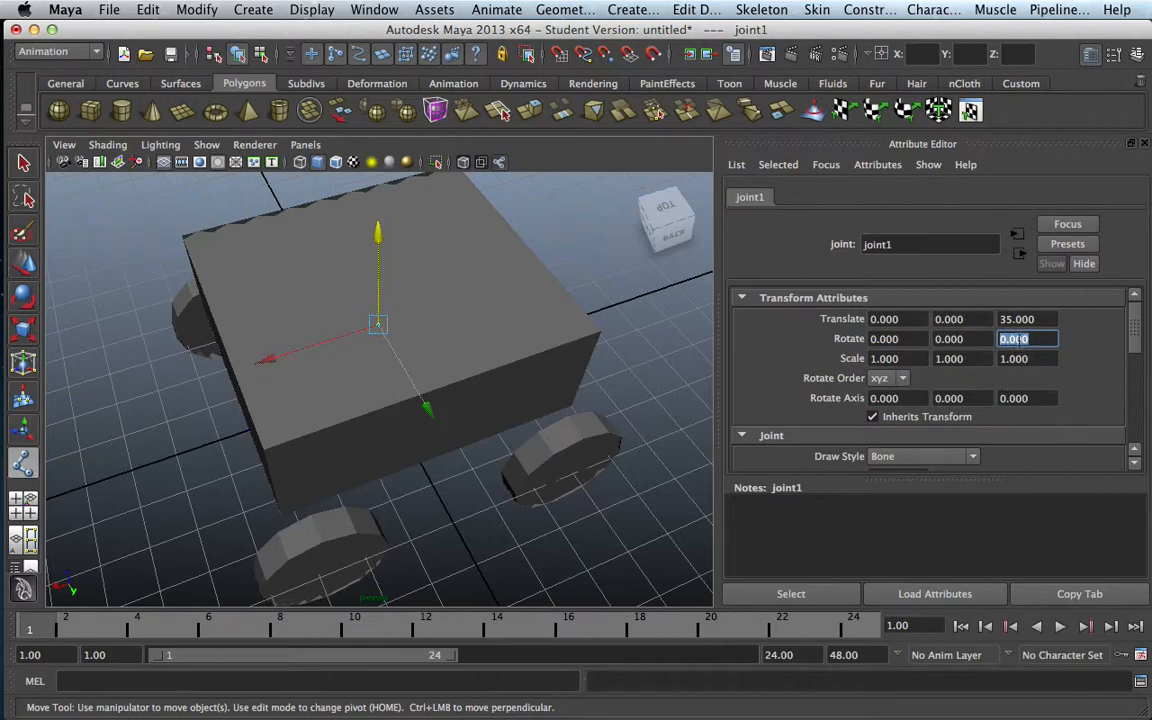
type("90")
double_click(878, 245)
type("Roo")
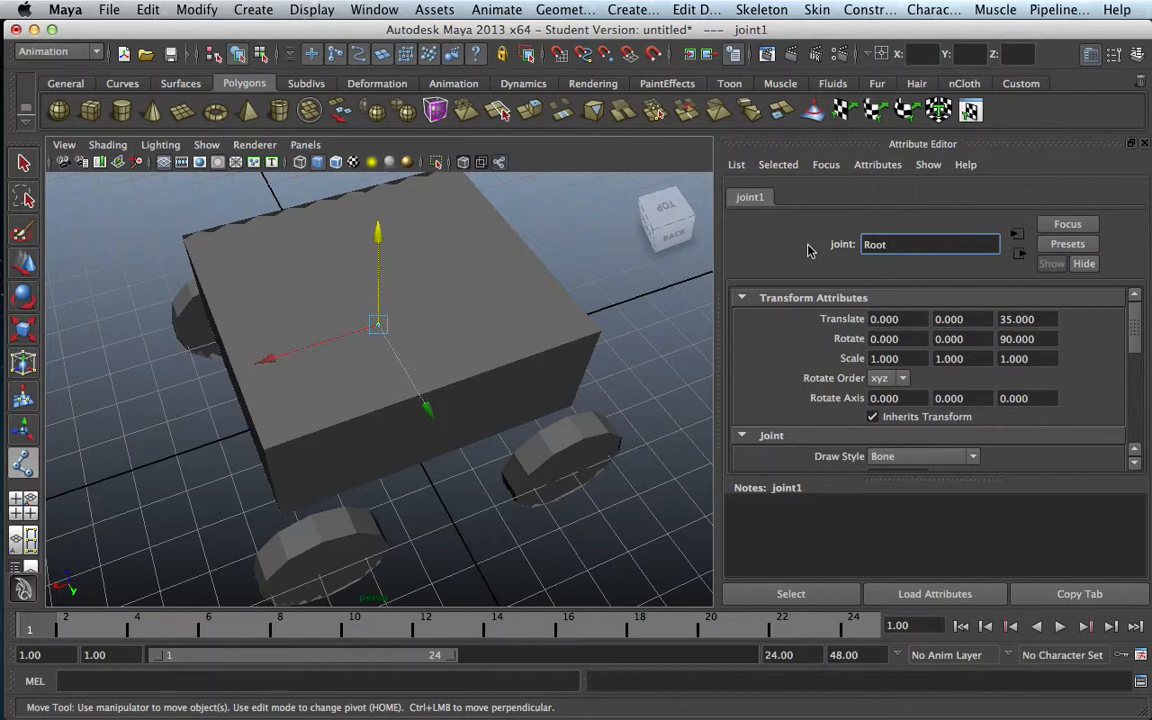
type("t")
key("Return")
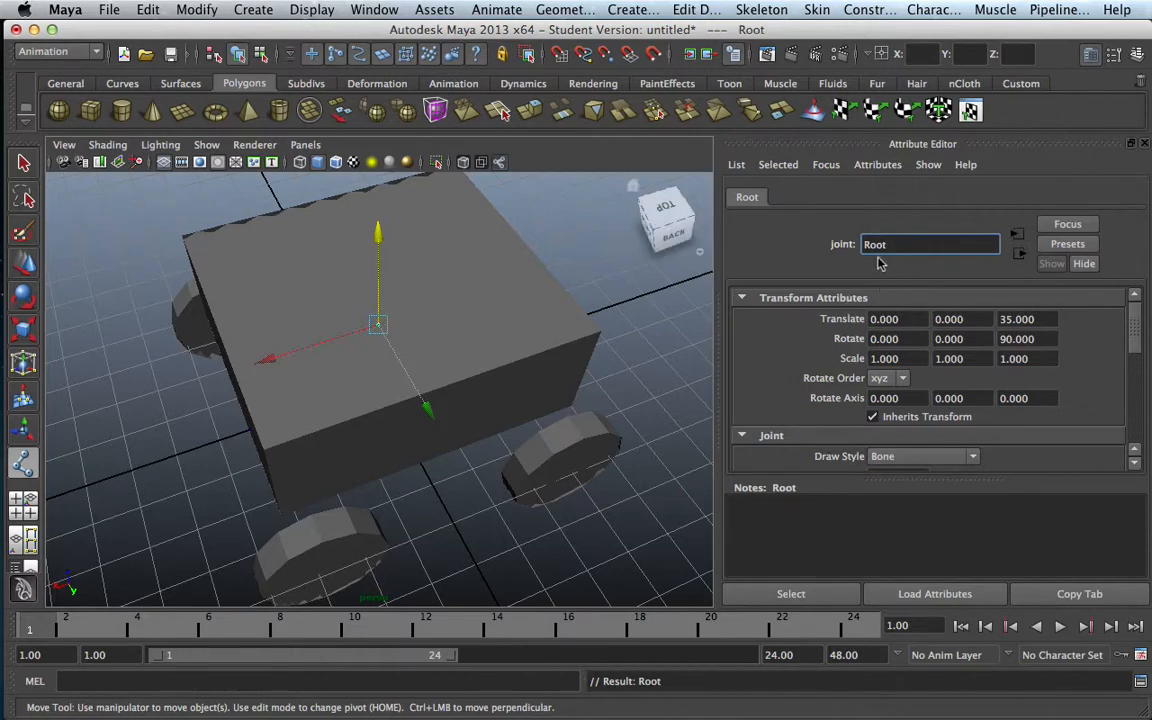
Position the duplicated joint at the front left wheel's centre using point snapping, at about X 45.3, Y 53.5
key("alt")
left_click_drag(354, 448, 489, 383, "alt")
left_click(360, 405)
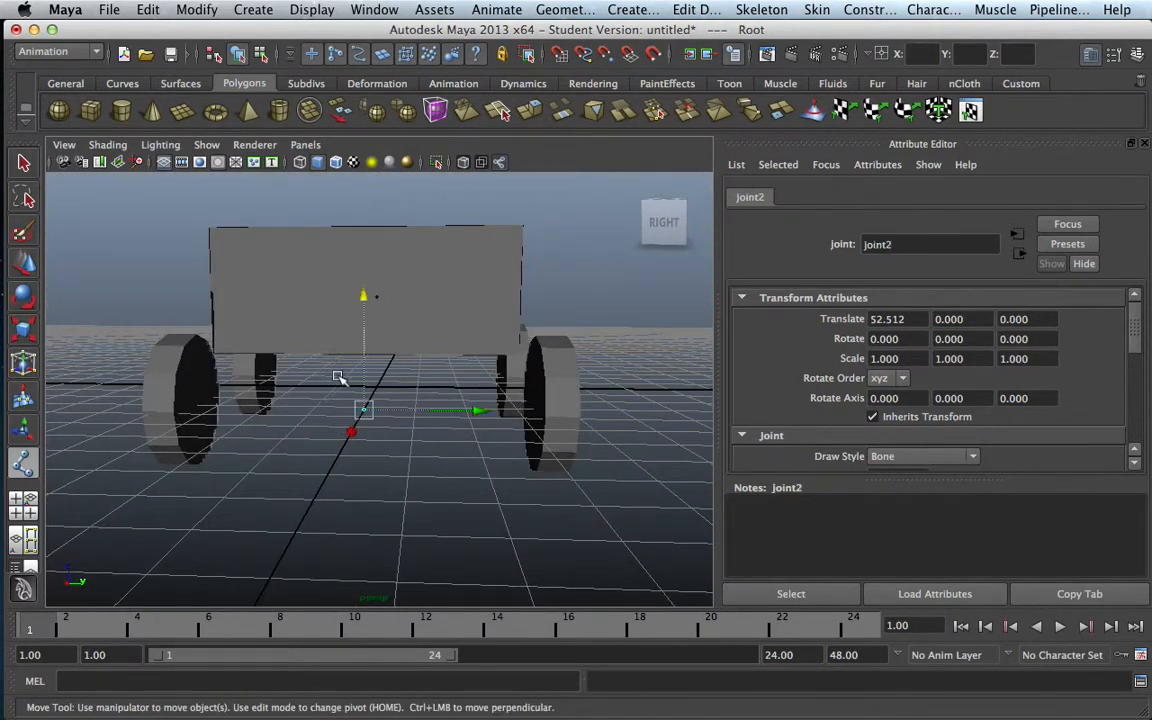
left_click_drag(440, 413, 478, 424)
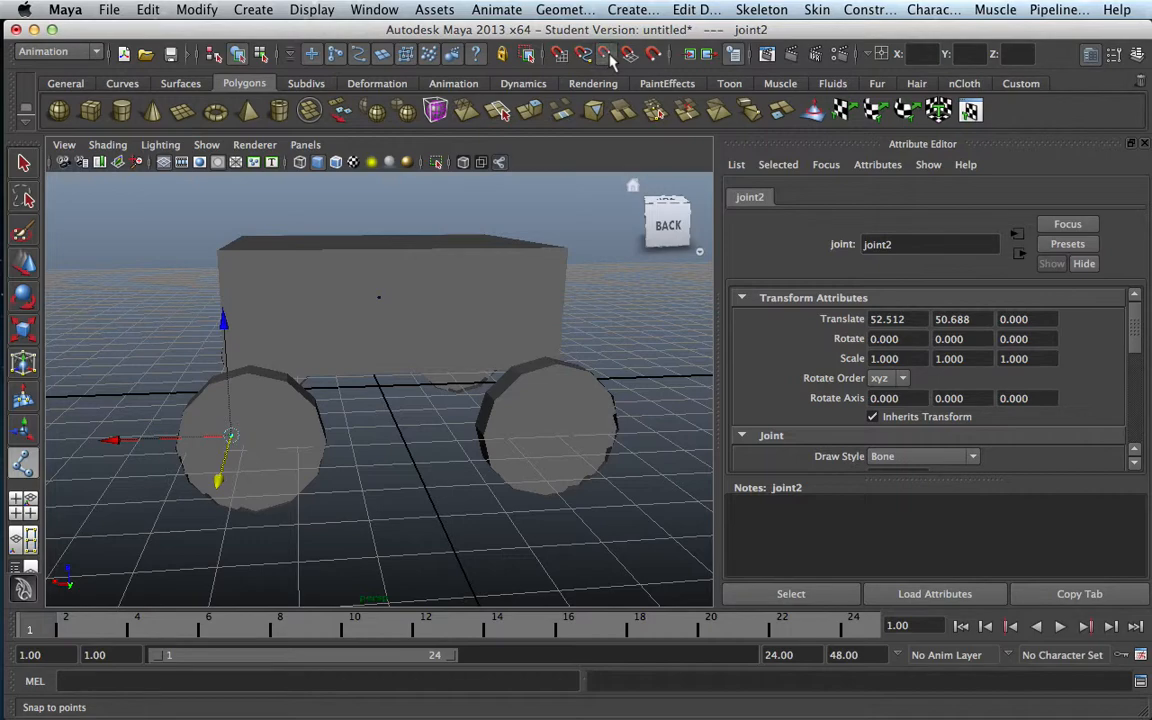
left_click_drag(224, 432, 590, 545, "alt")
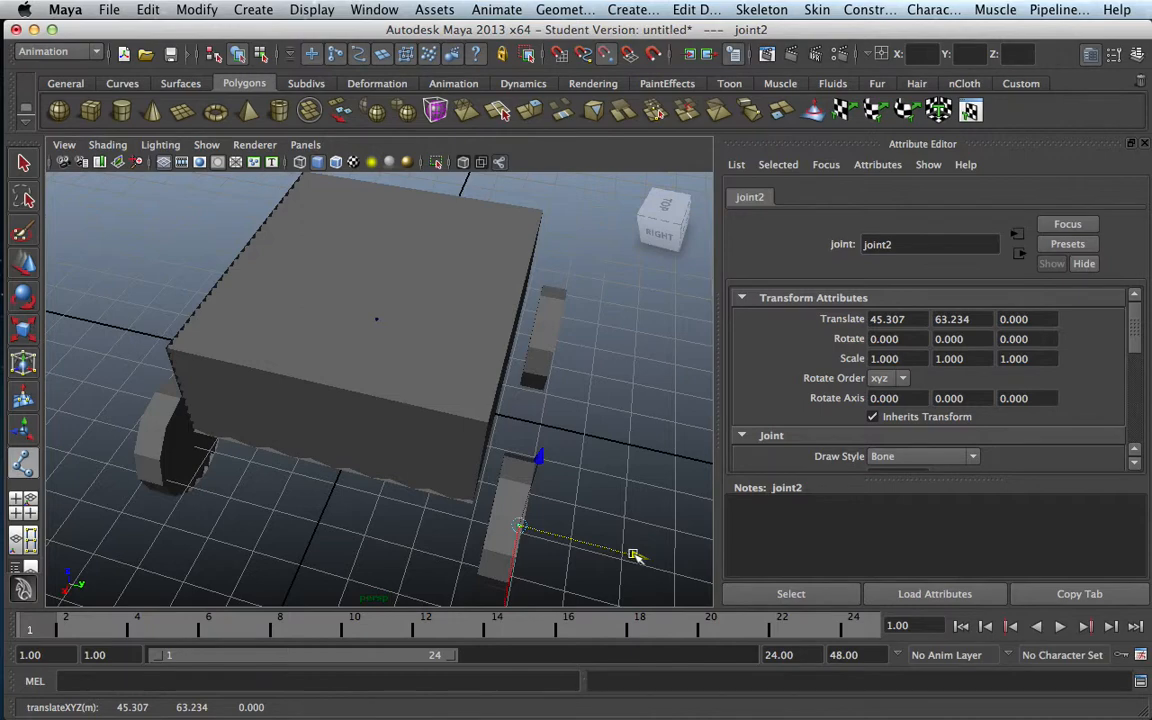
left_click_drag(638, 556, 533, 530)
mouse_move(440, 465)
left_mouse_down()
mouse_move(400, 450)
mouse_move(440, 468)
left_mouse_up()
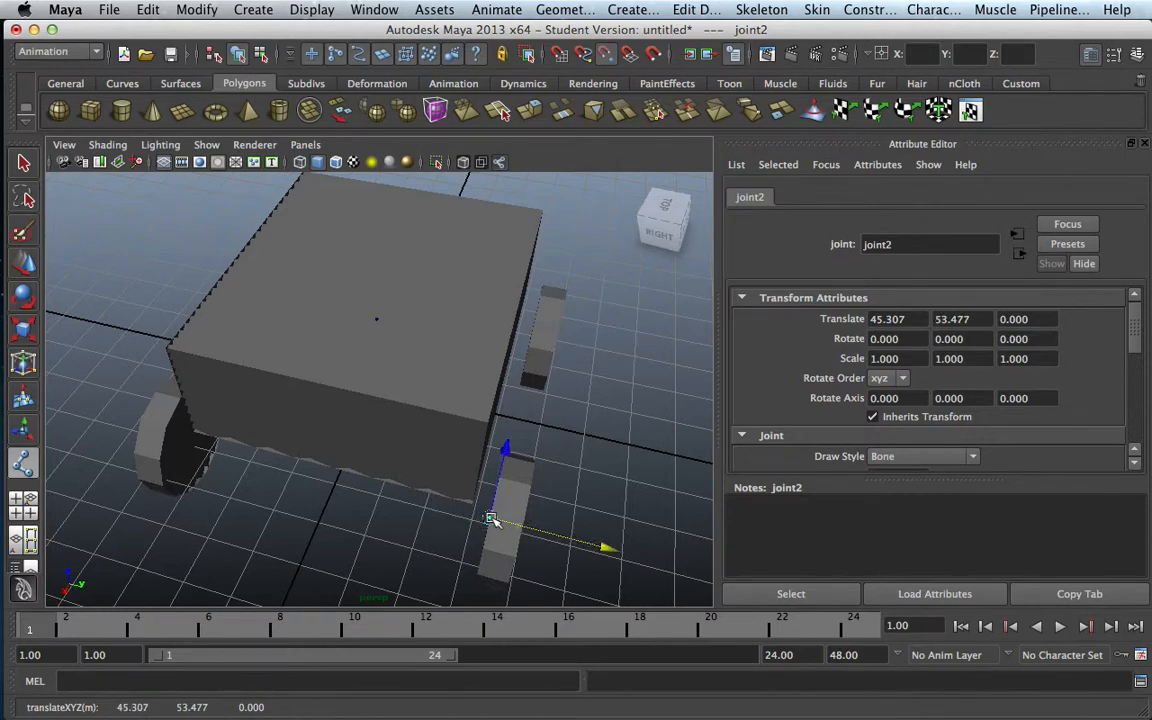
left_click_drag(591, 527, 458, 473, "alt")
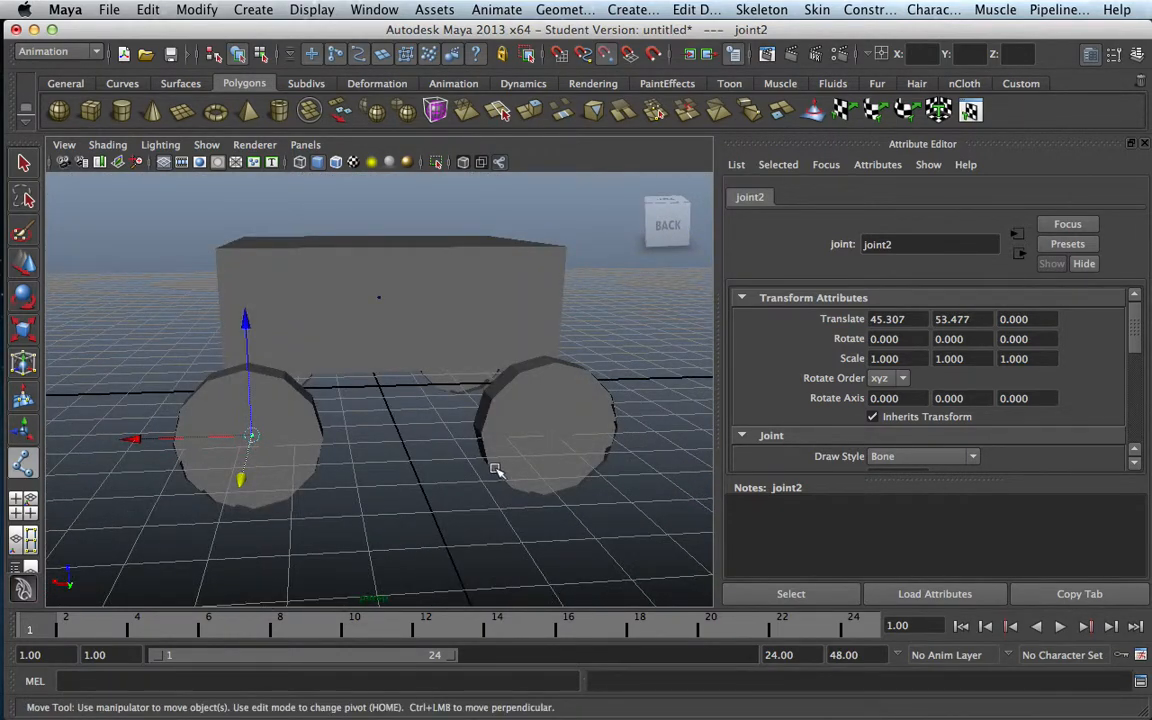
Duplicate the front left wheel's joint and move the copy along X to the rear left wheel's centre, about -46.2
left_click(386, 506)
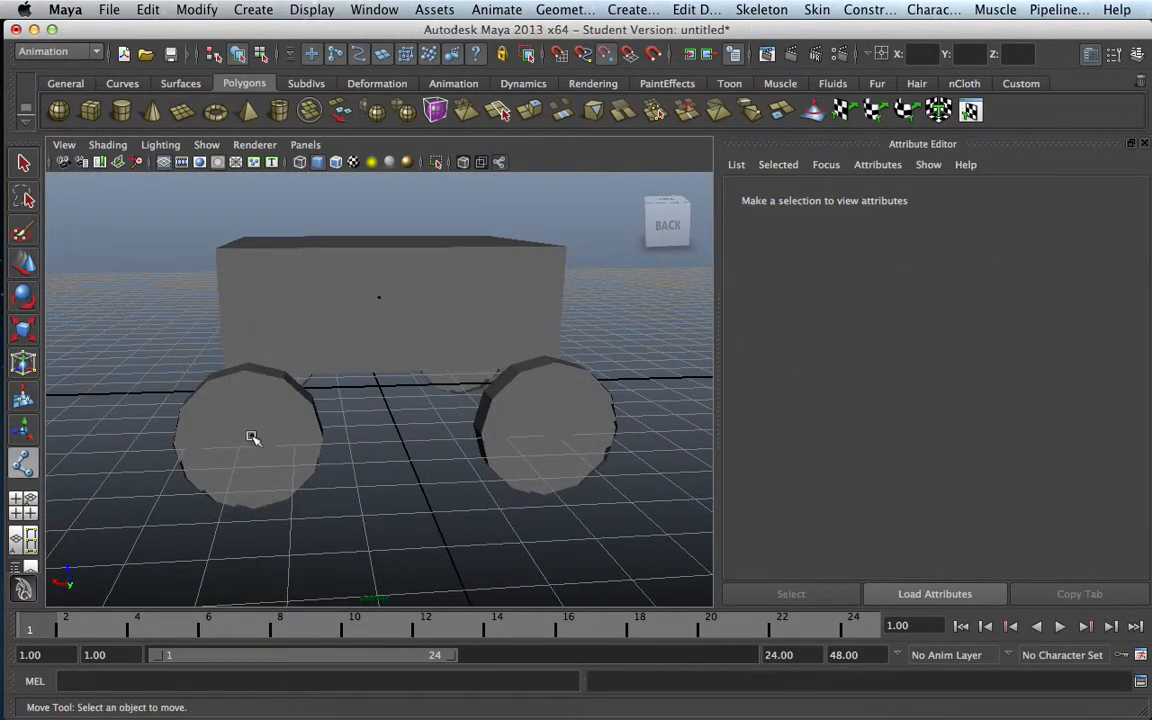
left_click(252, 437)
key("Down")
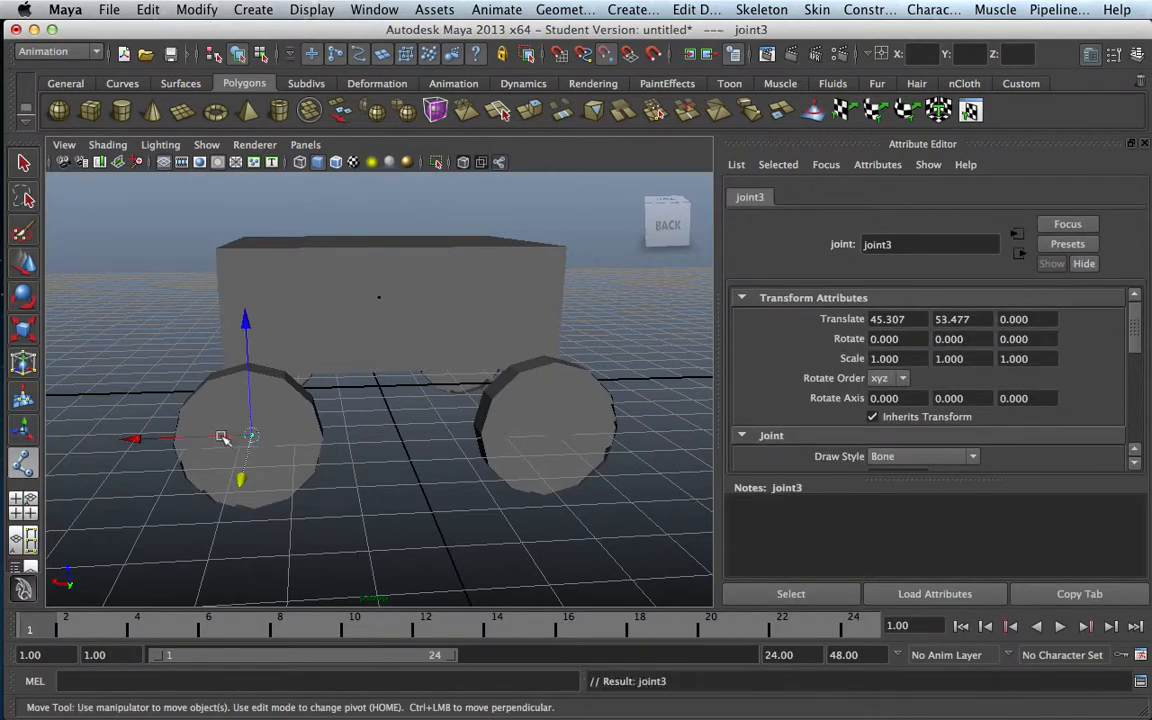
left_click_drag(206, 437, 368, 465)
left_click(336, 477)
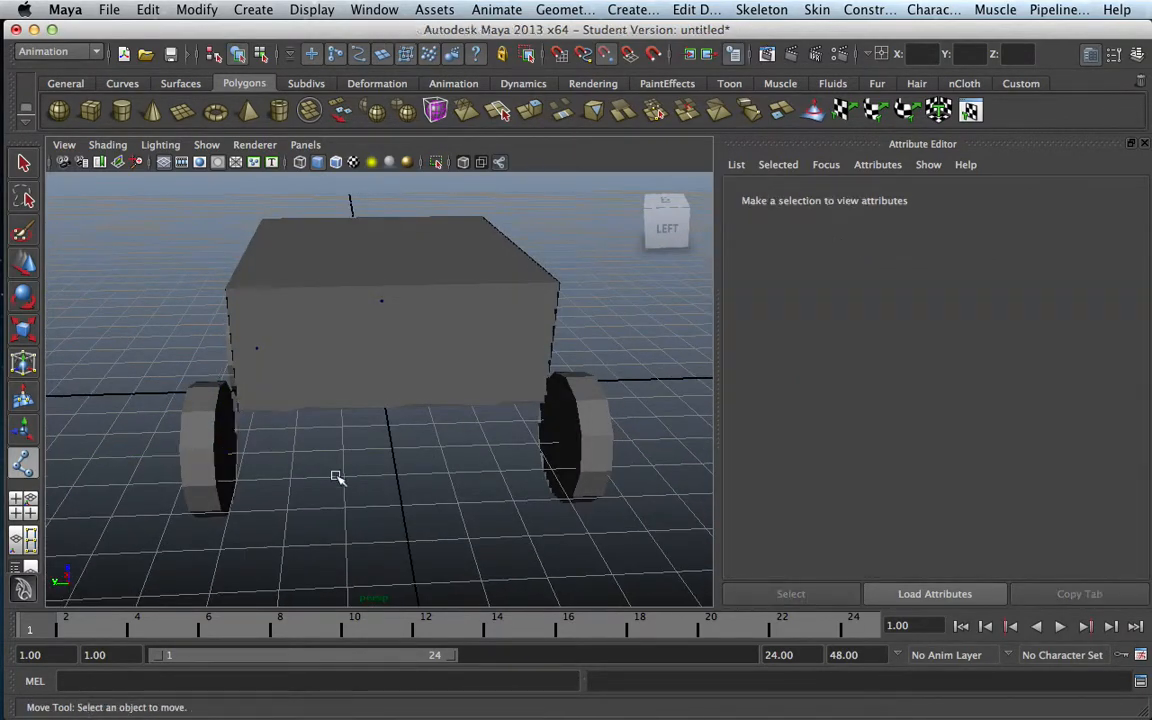
Duplicate the rear left wheel's joint and move the copy along Y to the rear right wheel, about -55.5
left_click(229, 455)
key("ctrl+d")
left_click_drag(185, 457, 452, 463)
left_click(465, 478)
Duplicate the rear right wheel's joint and move the copy along X to the front right wheel, about 45.3
left_click(316, 492)
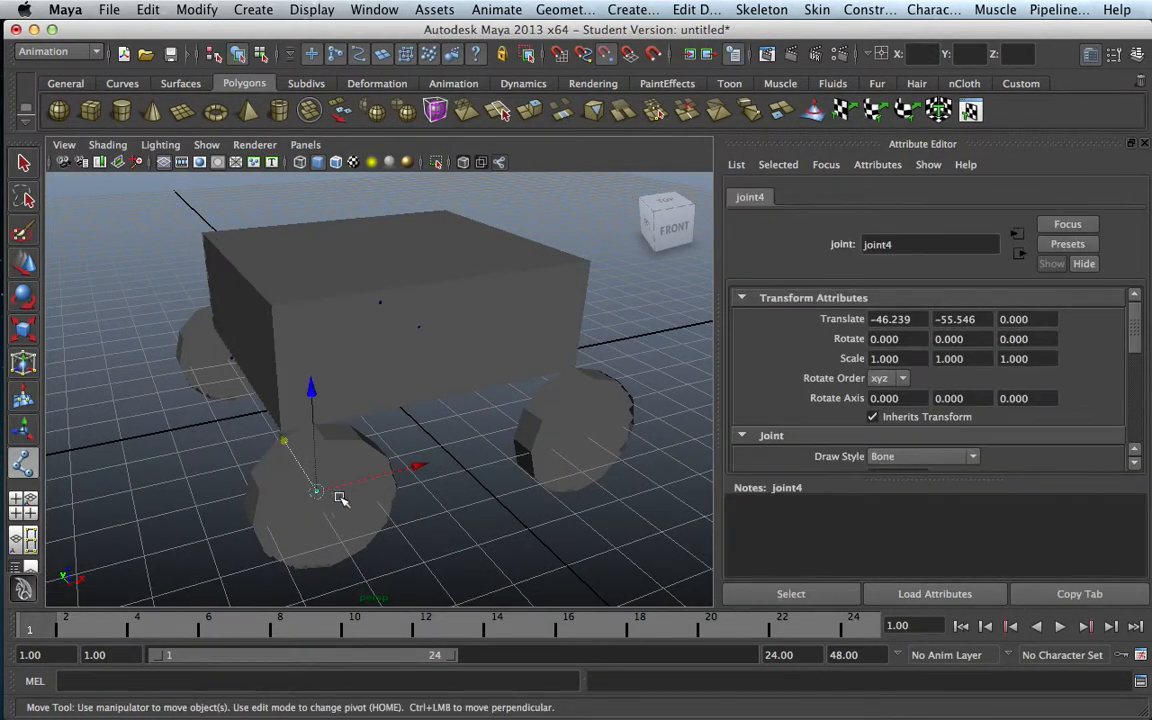
key("ctrl+d")
left_click_drag(365, 483, 658, 489)
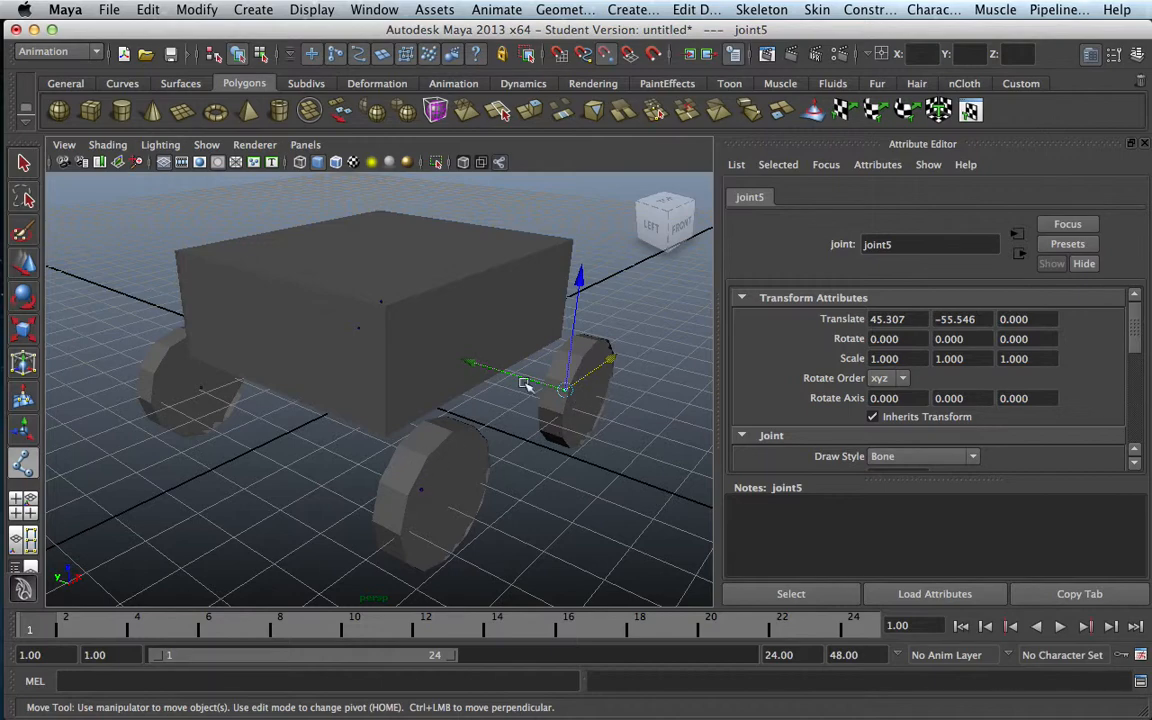
Rename the front right wheel's joint F_R_Tire and the rear right wheel's joint B_R_Tire
double_click(880, 244)
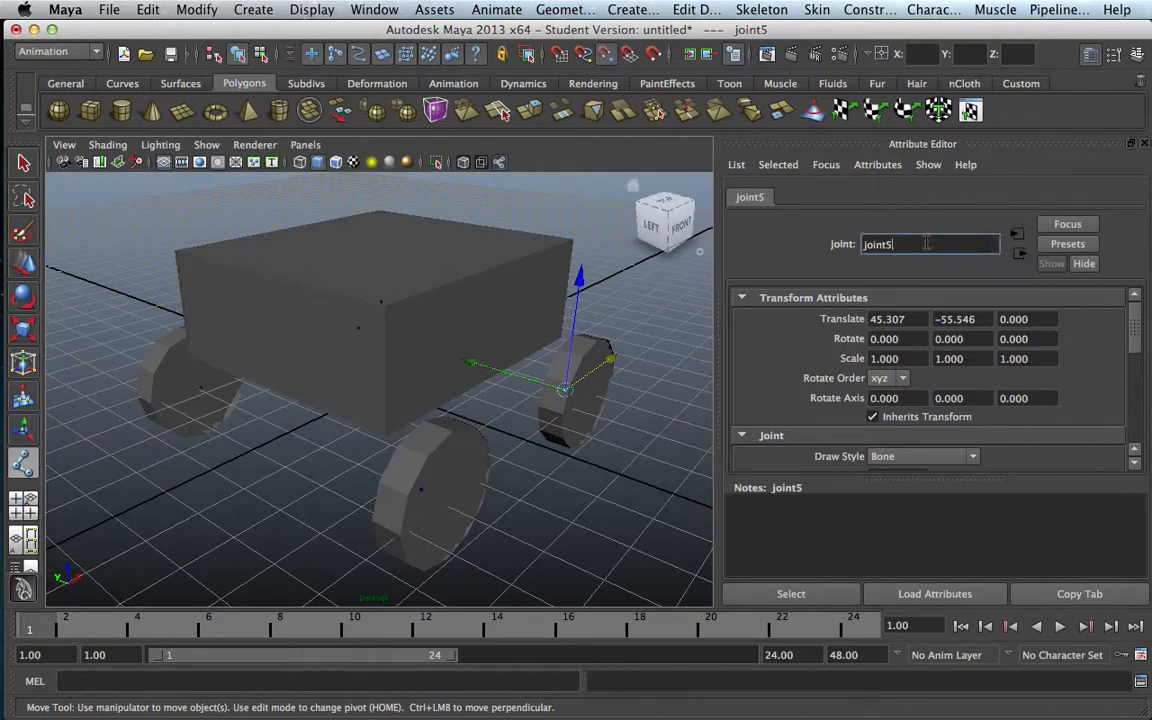
type("F_R_Tire")
key("Return")
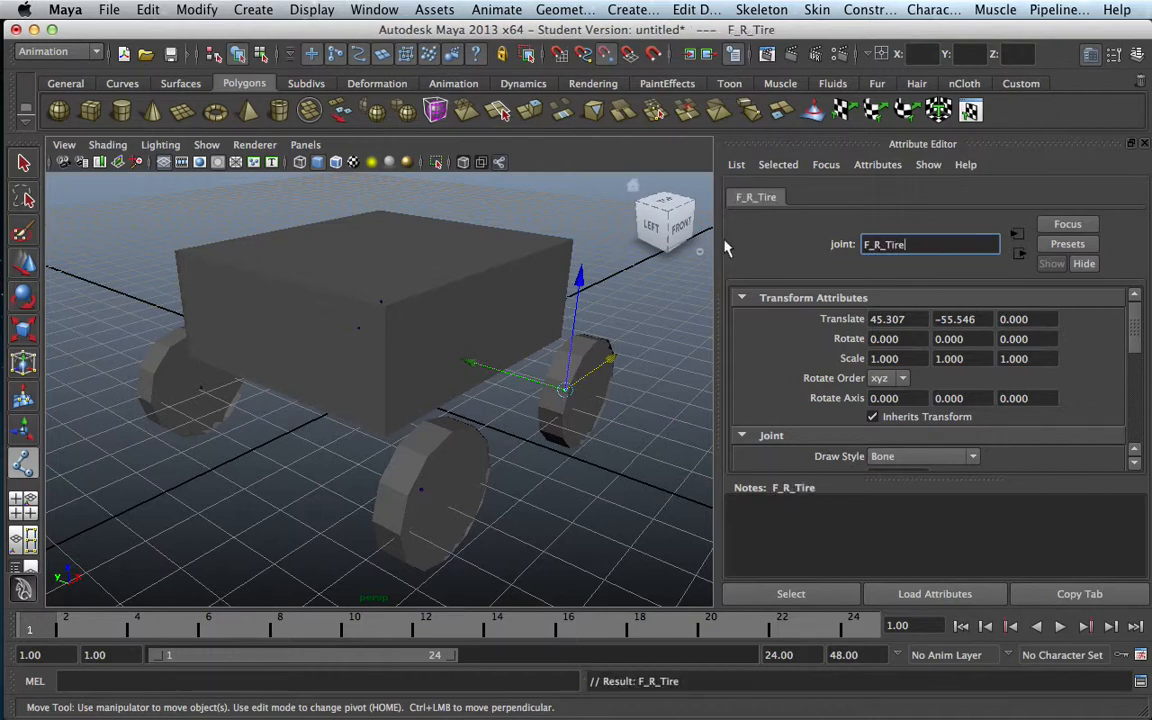
left_click(421, 491)
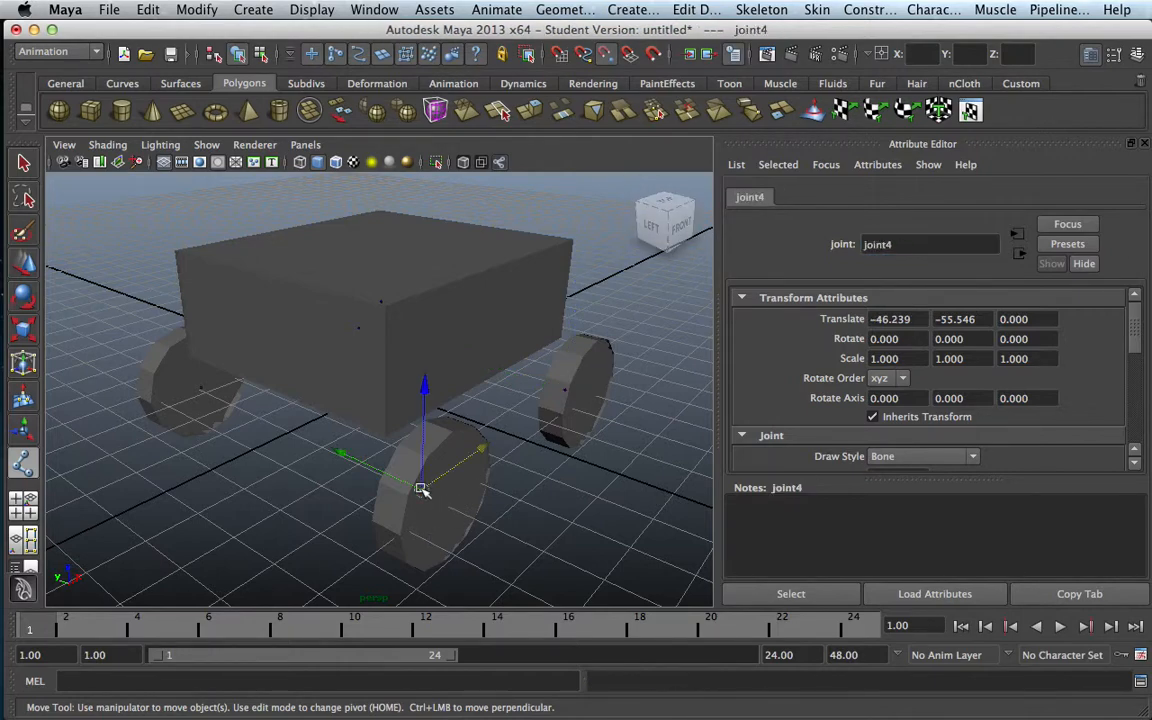
left_click(904, 245)
type("B")
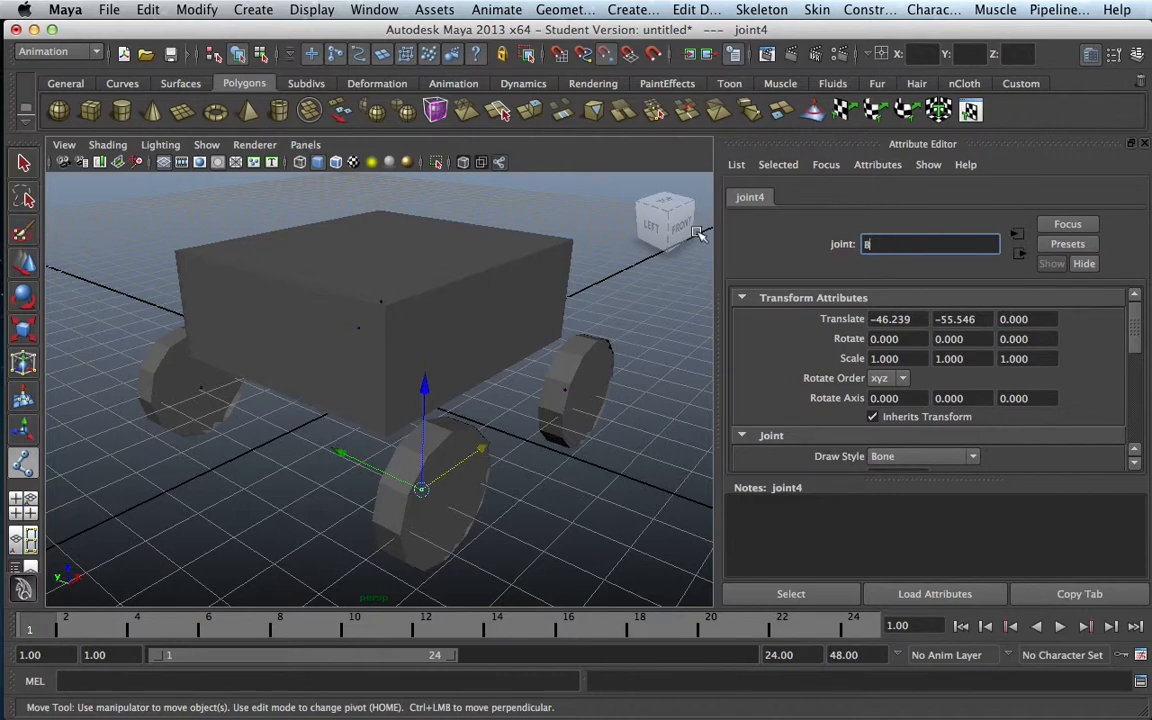
type("_R_Tire")
key("Return")
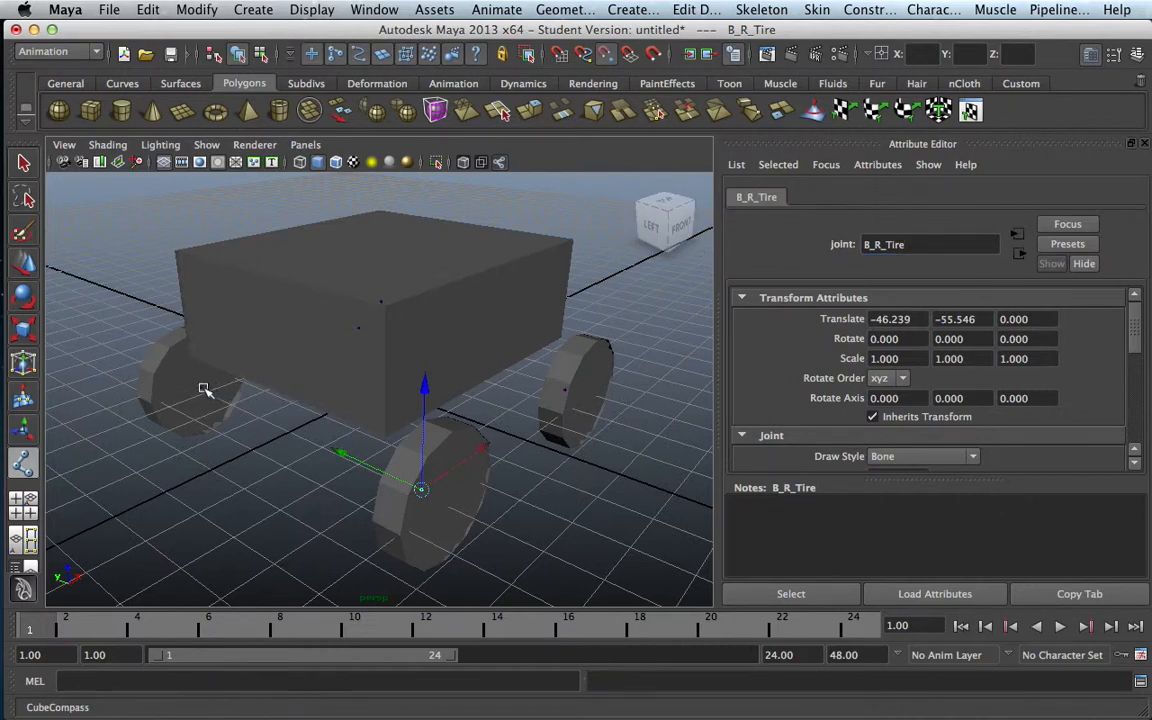
Rename the rear left wheel's joint B_L_Tire and the front left wheel's joint F_L_Tire
left_click(201, 388)
double_click(905, 244)
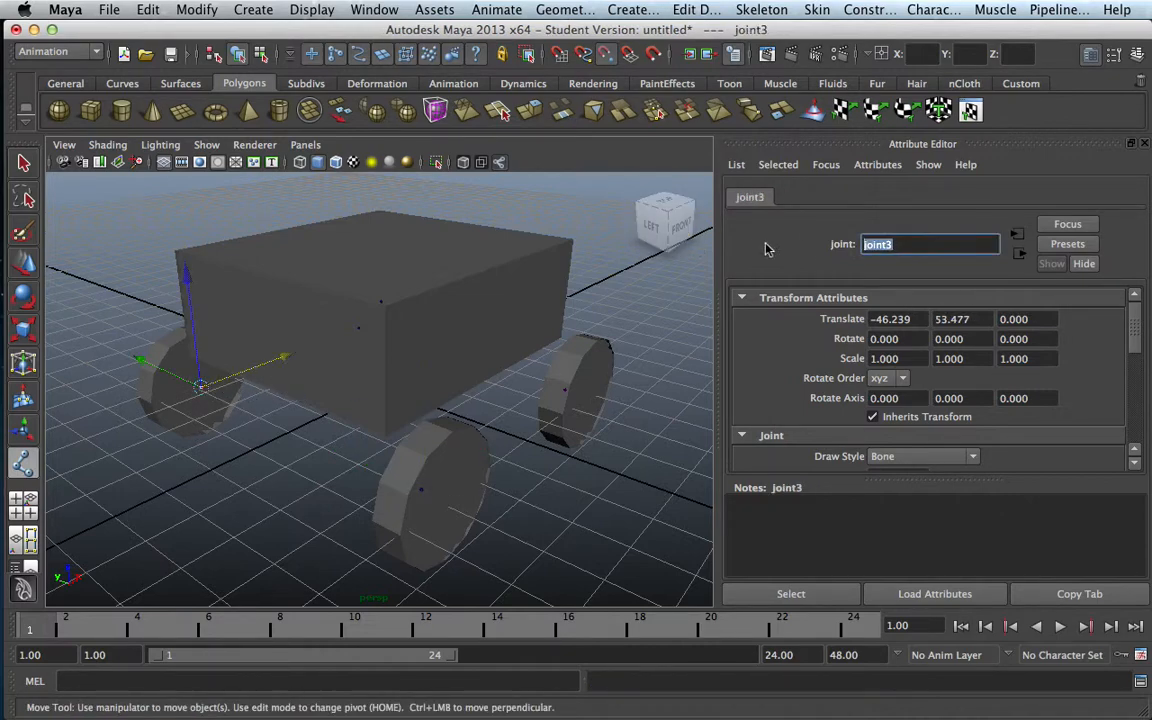
type("B_L_Tire")
key("Return")
left_click_drag(334, 416, 477, 430, "alt")
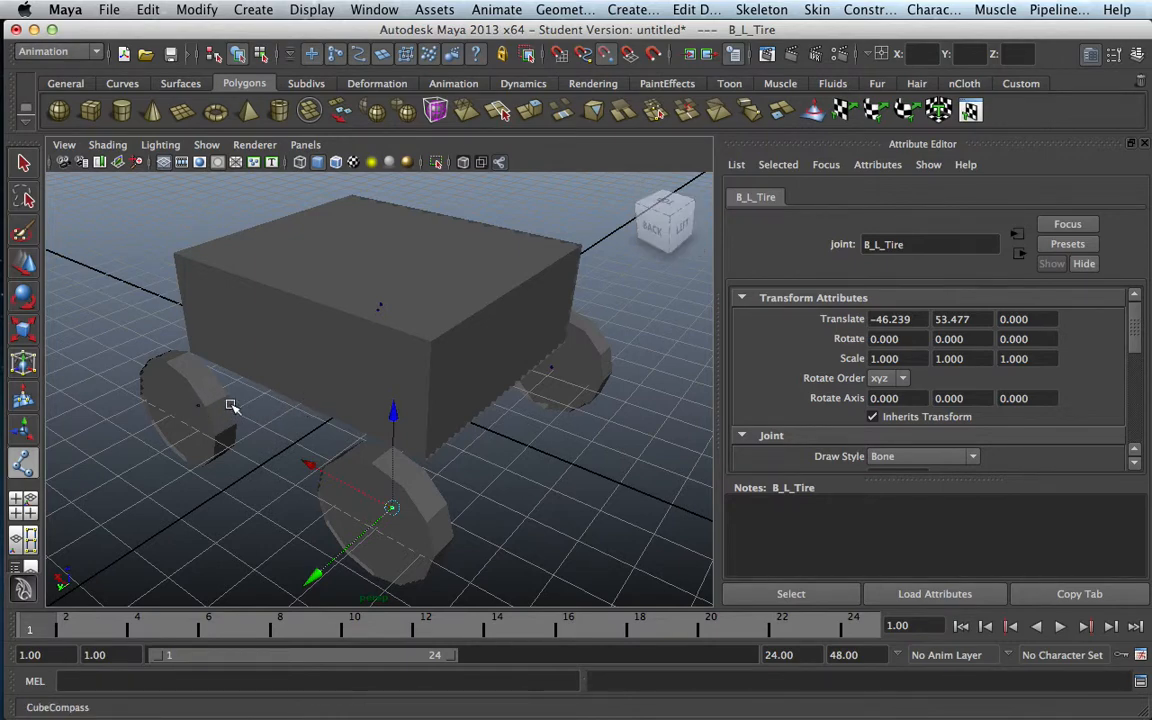
left_click(197, 405)
left_click(866, 244)
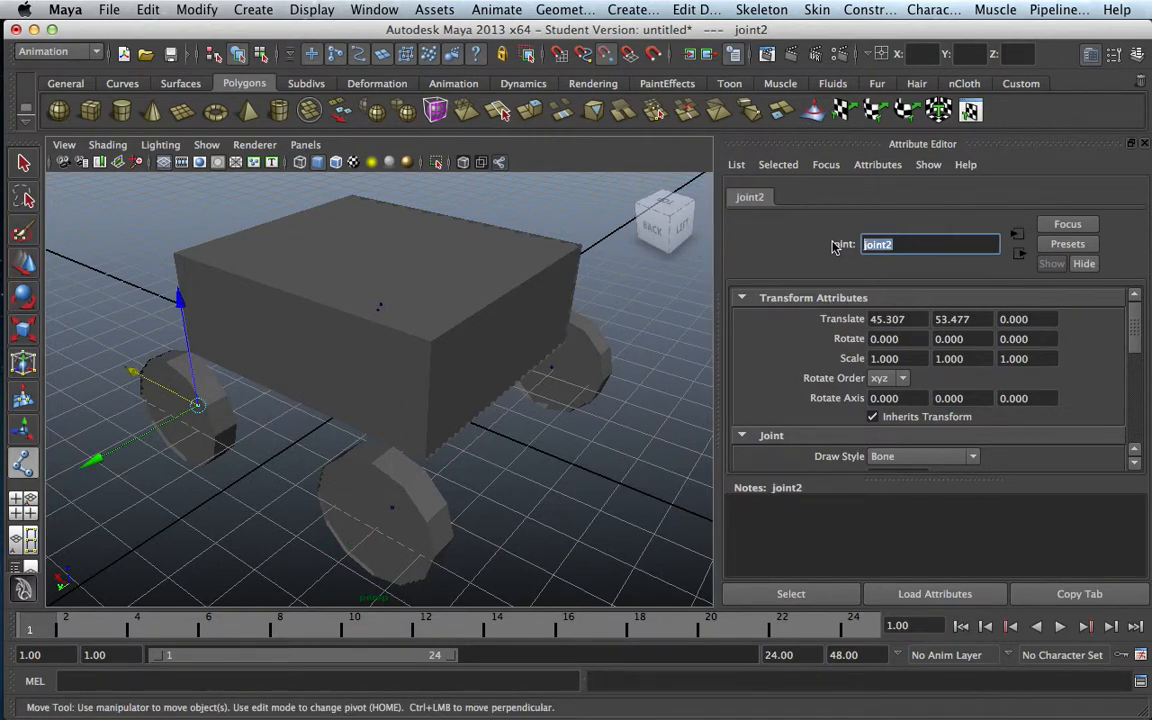
type("F_L_Tire")
key("Return")
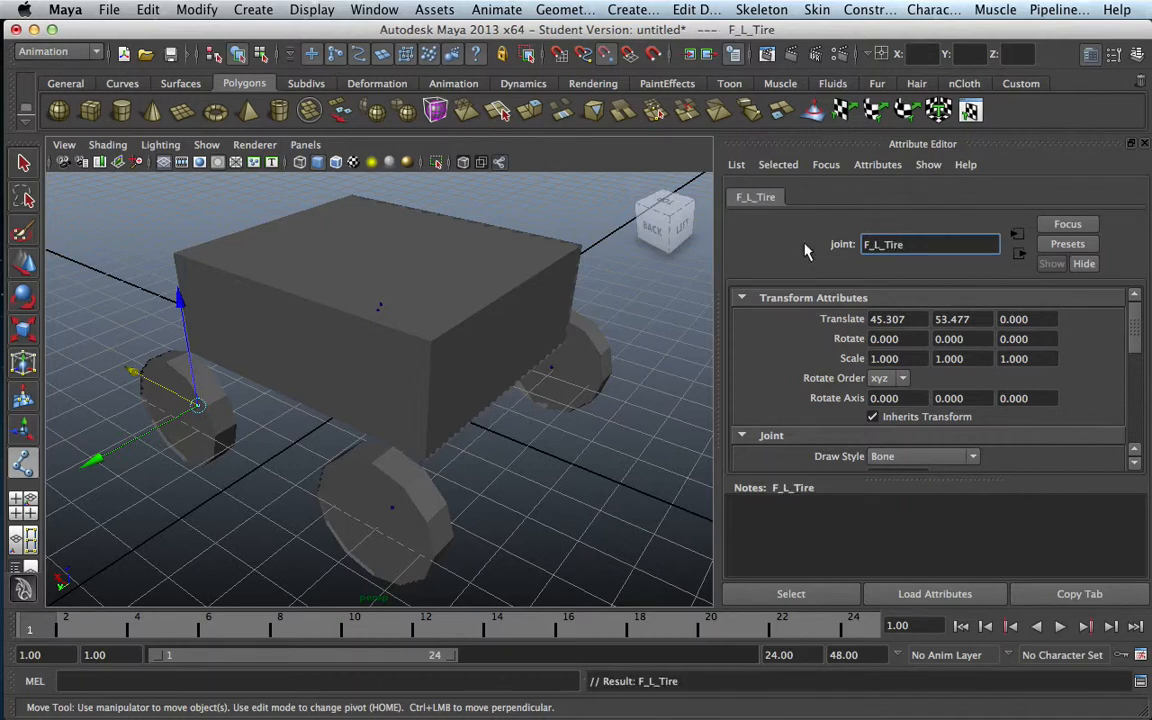
Connect the F_L_Tire joint to the Root joint with Connect Joint in Parent joint mode
scroll(437, 458, "up", 3)
scroll(437, 458, "down", 5)
left_click_drag(437, 458, 491, 468, "alt")
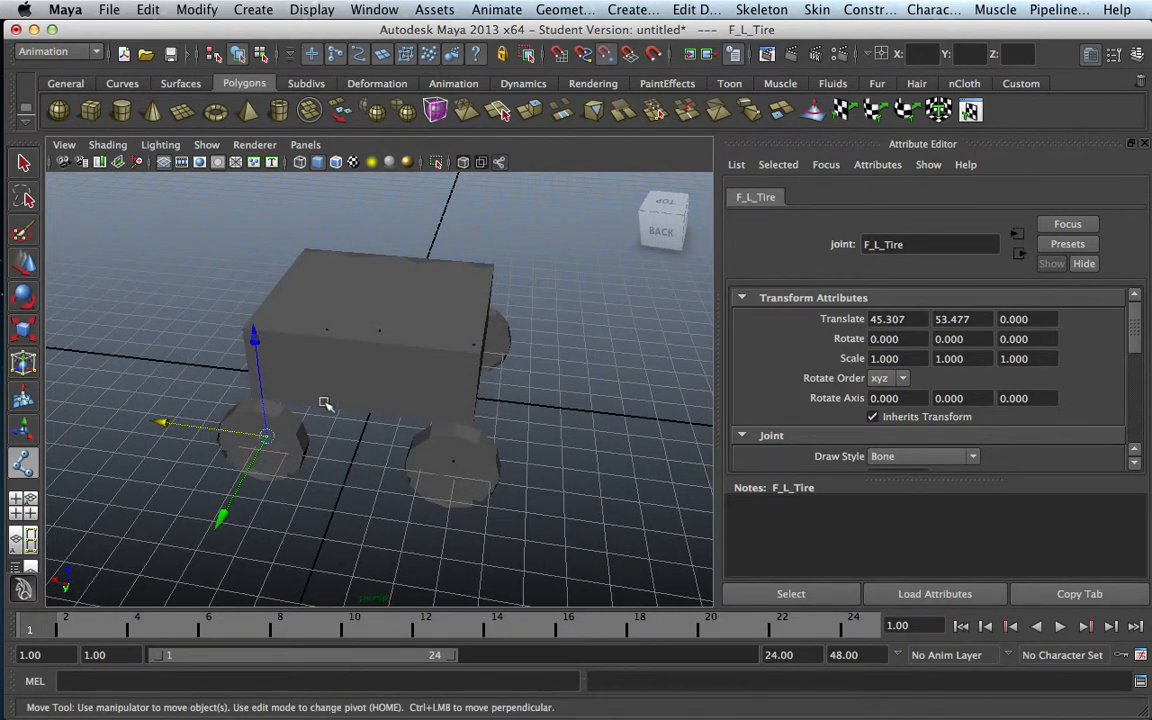
left_click(380, 332)
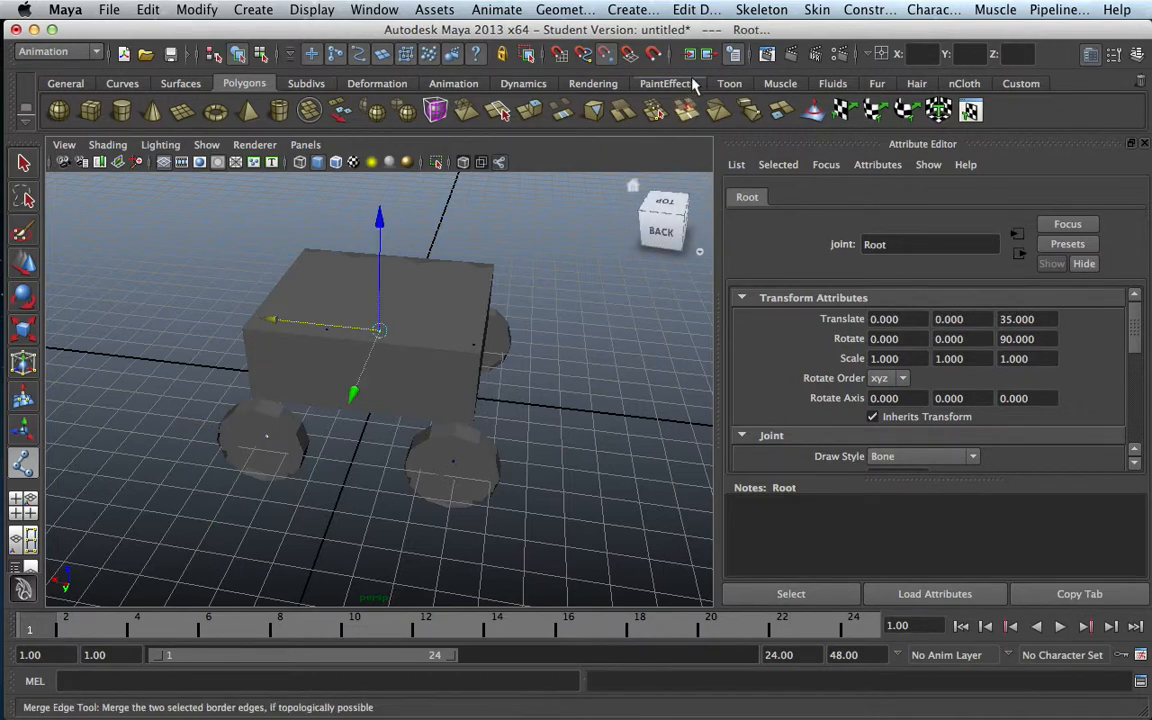
left_click(819, 10)
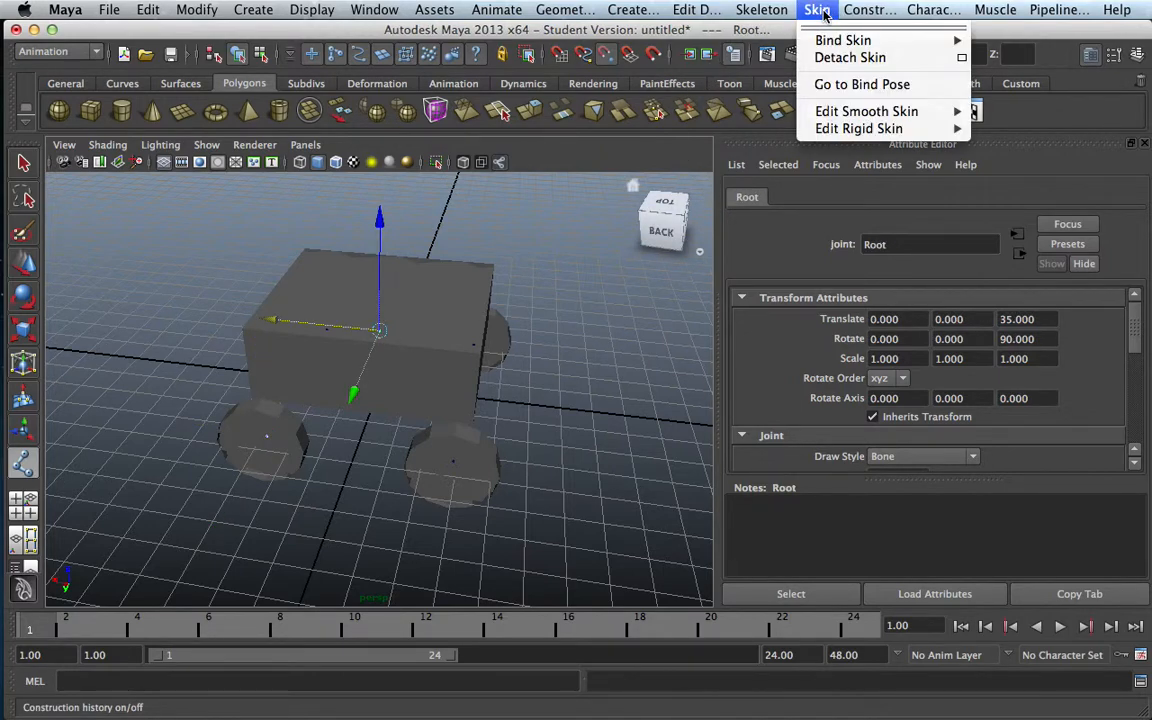
mouse_move(833, 42)
mouse_move(762, 12)
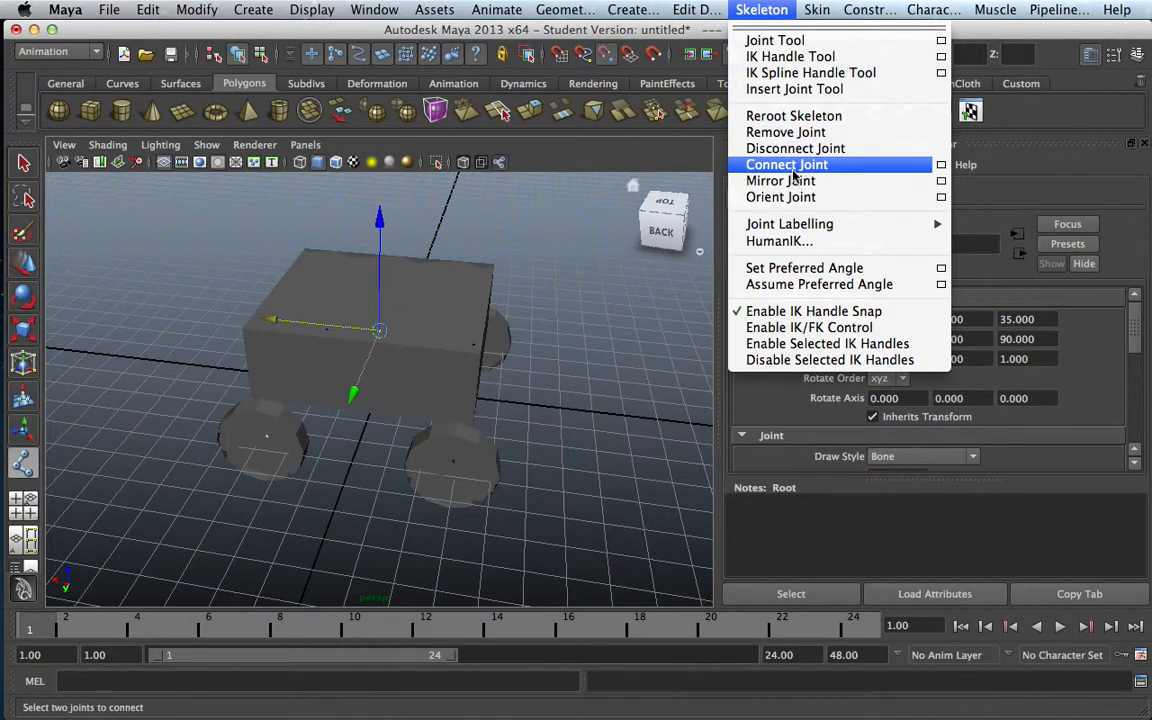
left_click(940, 165)
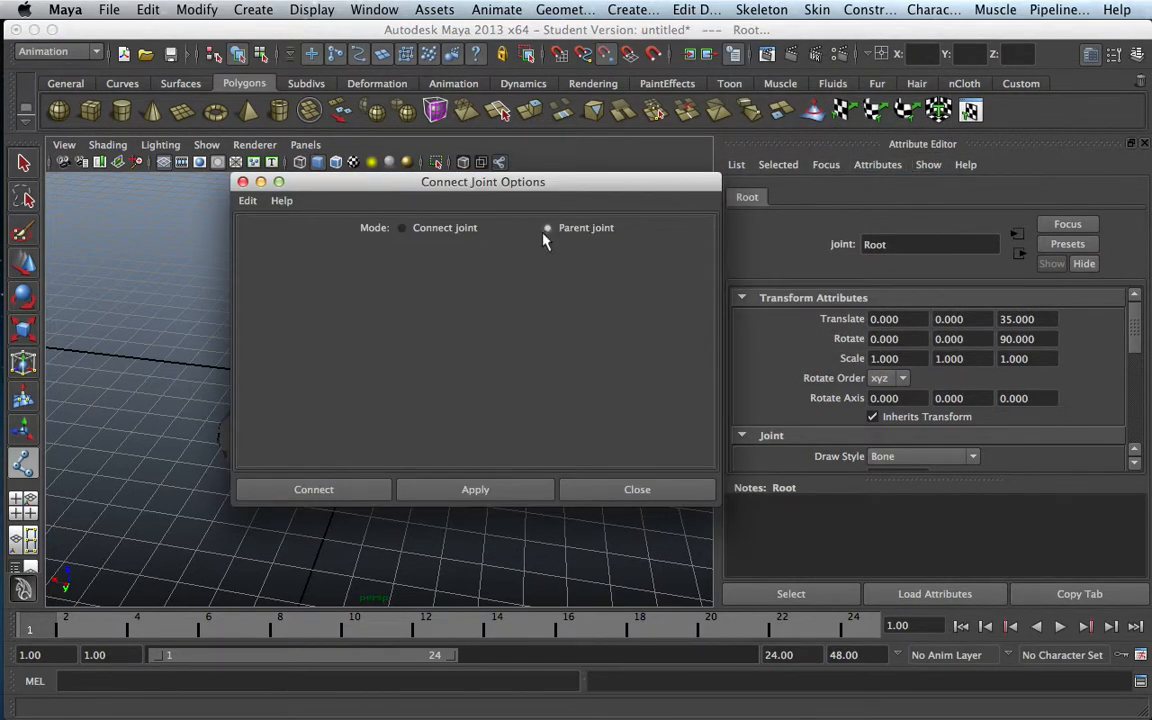
left_click(313, 490)
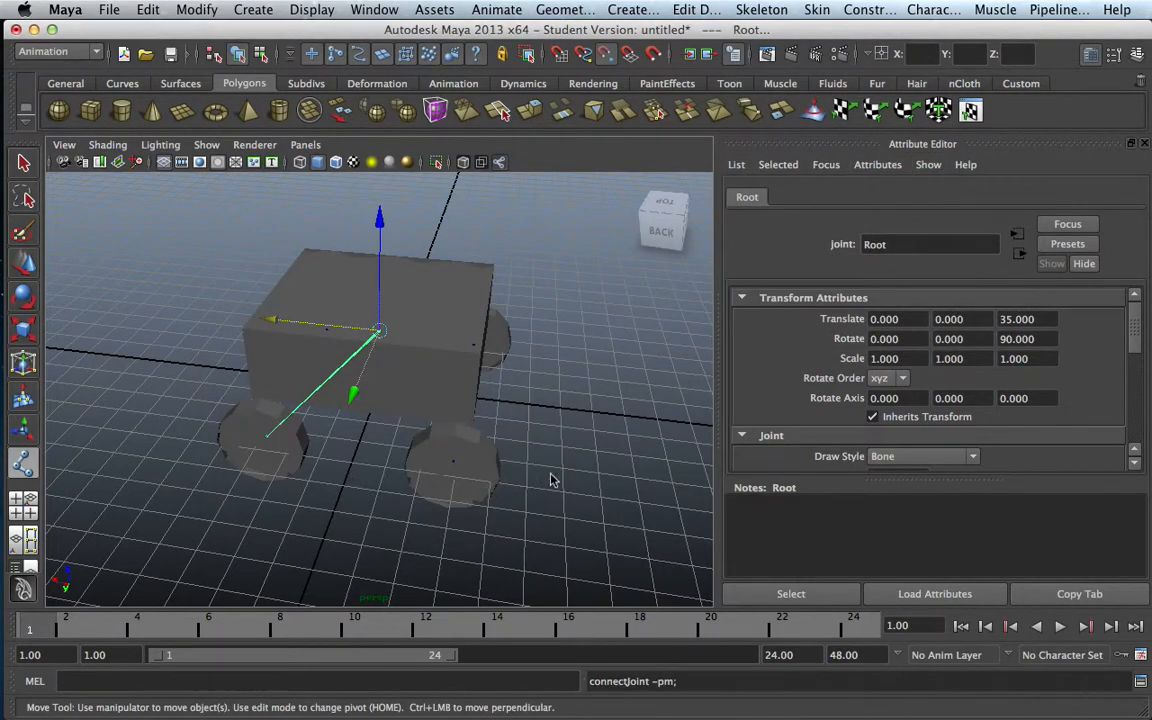
Connect the B_L_Tire joint at the rear left wheel to the Root joint by repeating the Connect Joint command
mouse_move(418, 467)
left_mouse_down("alt")
mouse_move(473, 470)
mouse_move(437, 463)
left_mouse_up("alt")
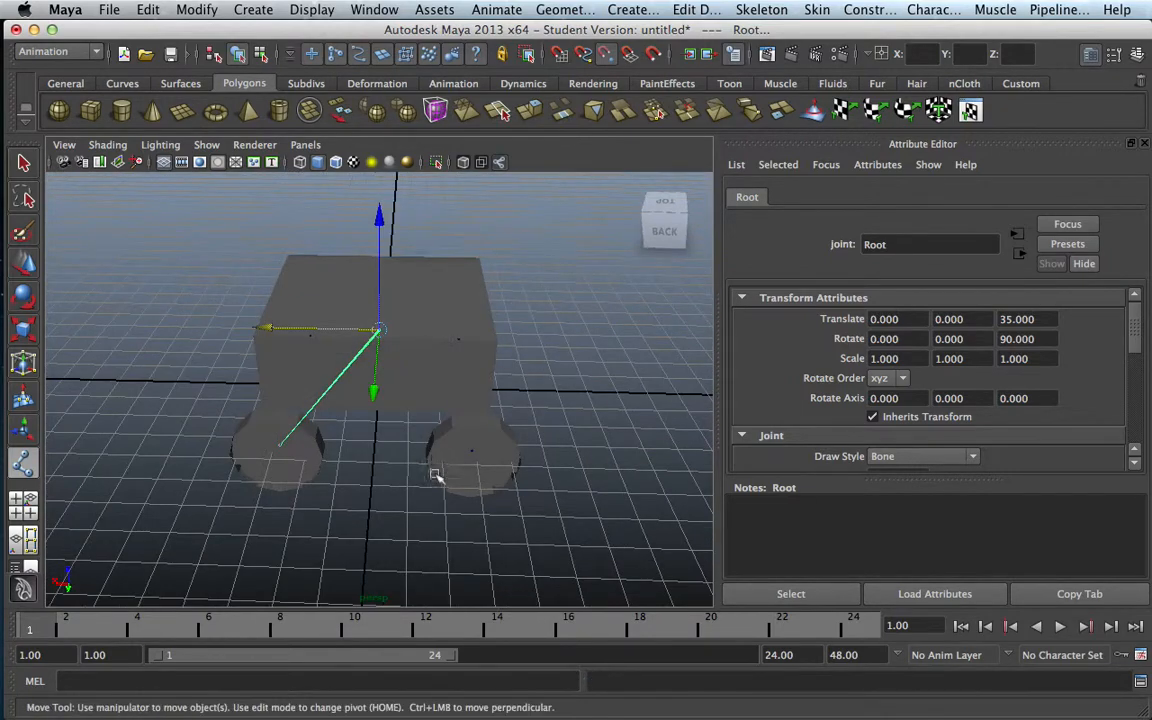
left_click(445, 468)
left_click(471, 455)
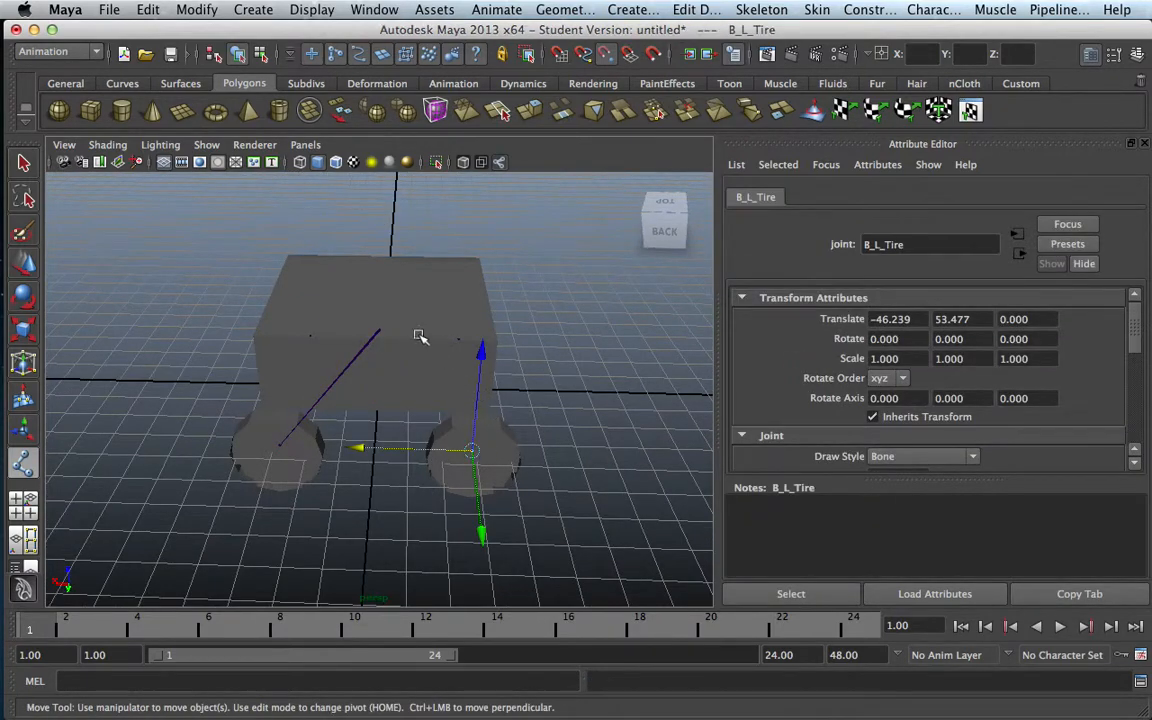
left_click(380, 332)
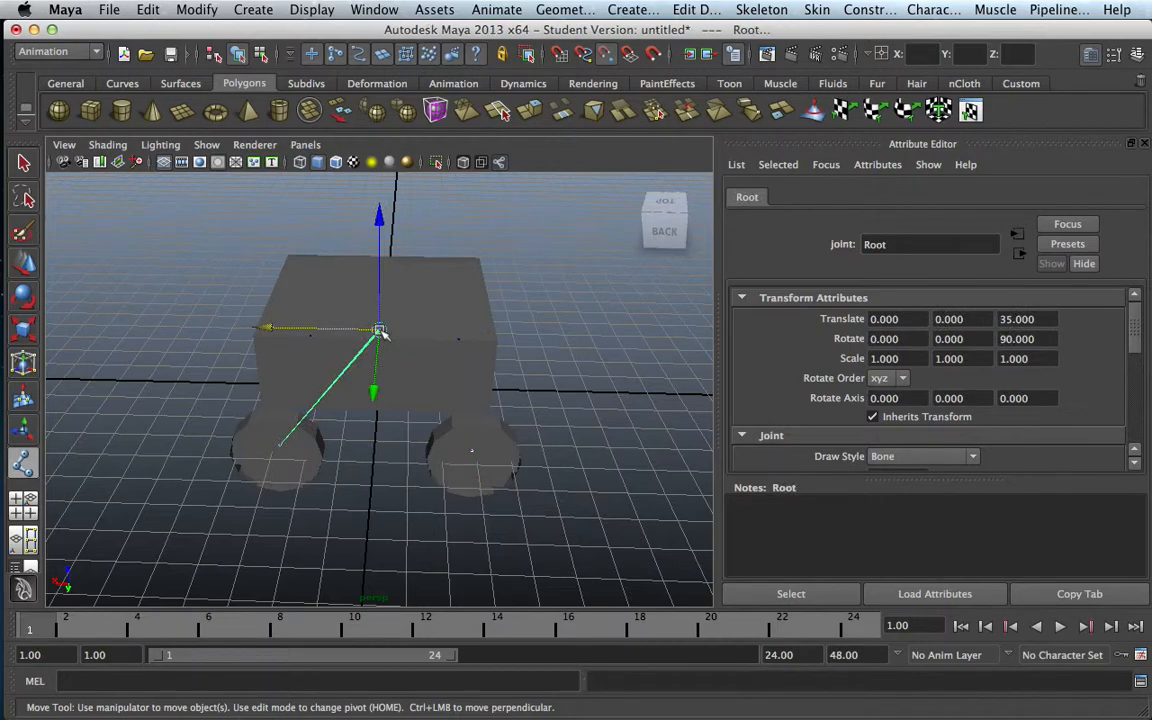
key("g")
Connect the B_R_Tire joint at the rear right wheel to the Root joint with Connect Joint
left_click_drag(385, 334, 267, 363, "alt")
left_click_drag(396, 478, 440, 445, "alt")
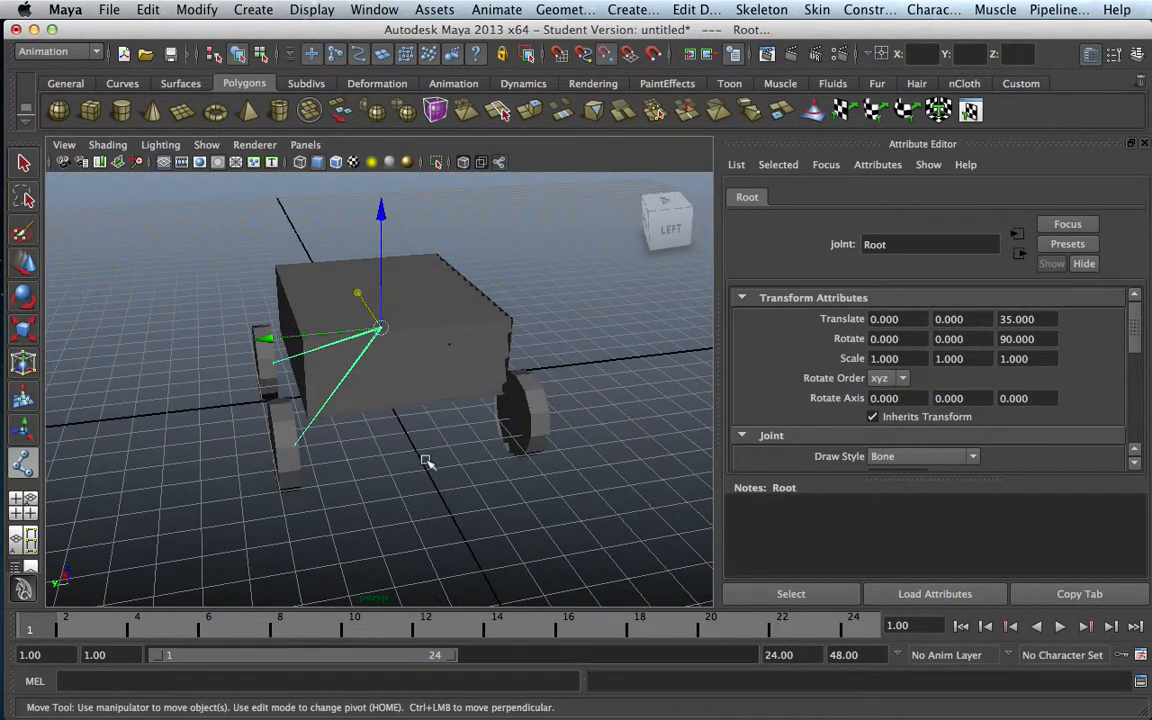
left_click(481, 424)
left_click(512, 418)
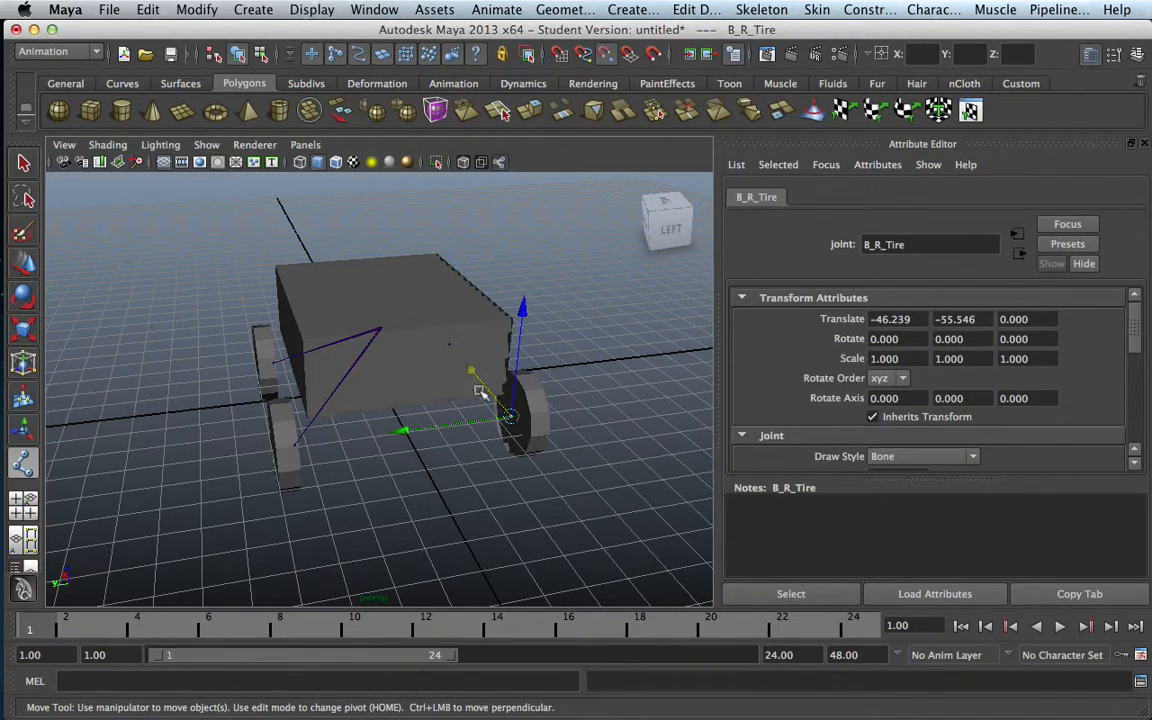
left_click(378, 330)
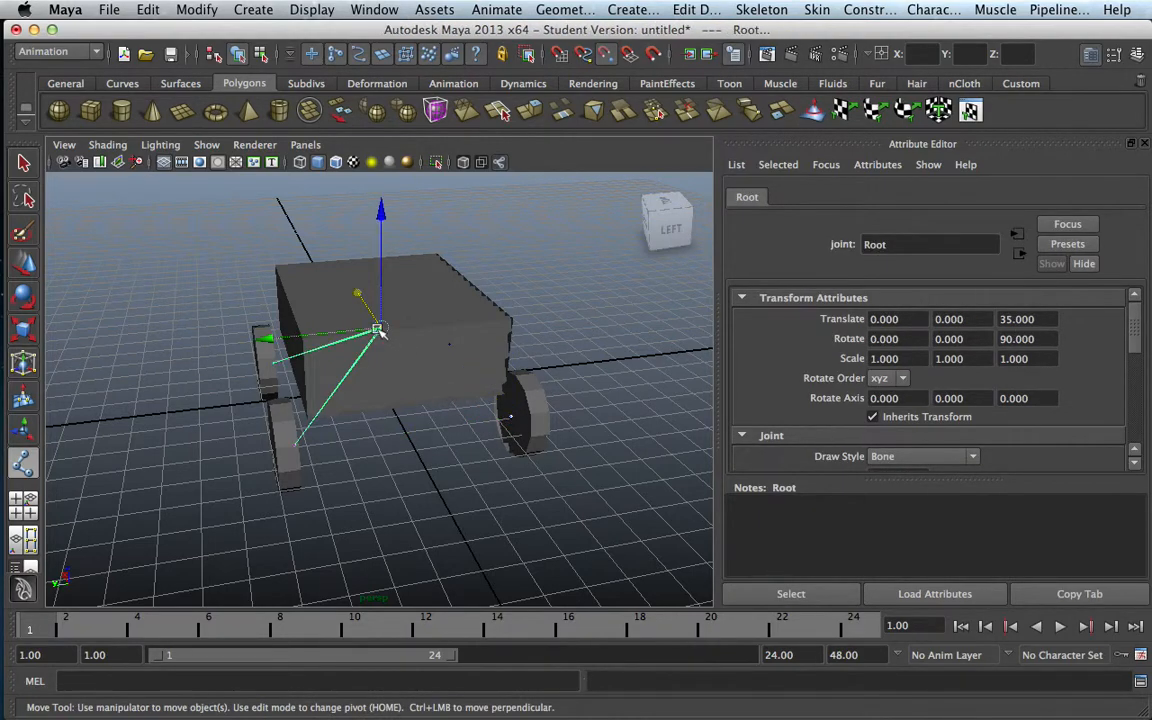
Connect the F_R_Tire joint at the front right wheel to the Root joint with Connect Joint
left_click_drag(417, 346, 450, 465, "alt")
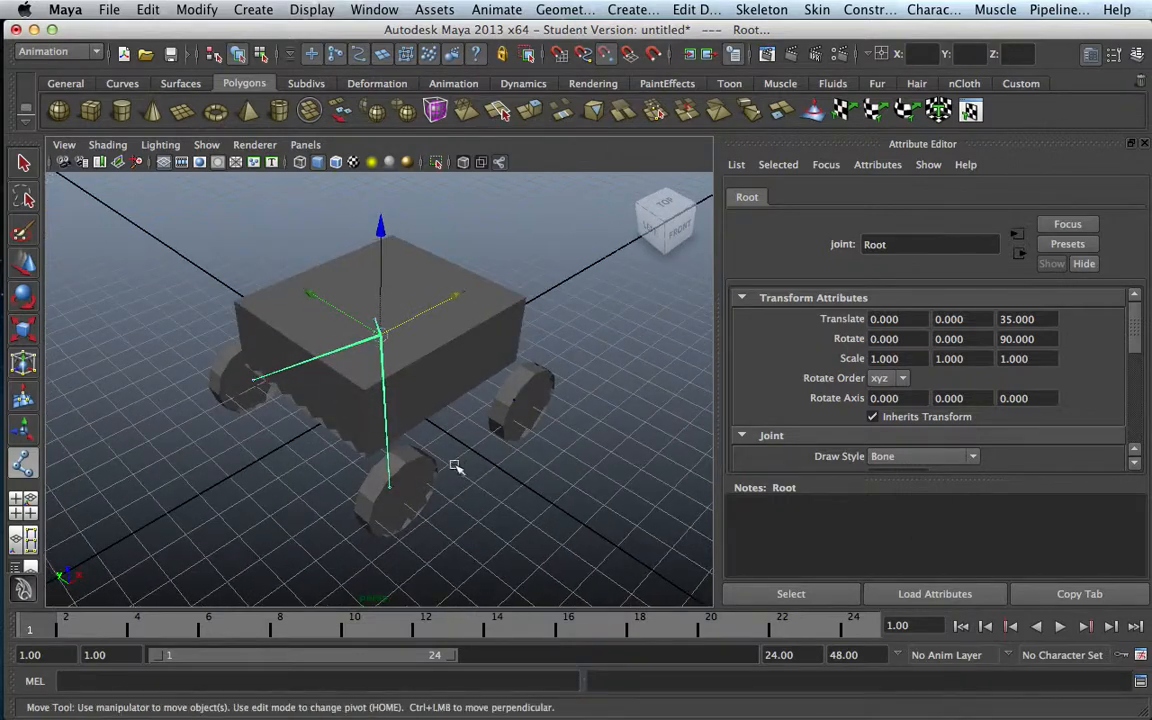
left_click(496, 437)
left_click(515, 401)
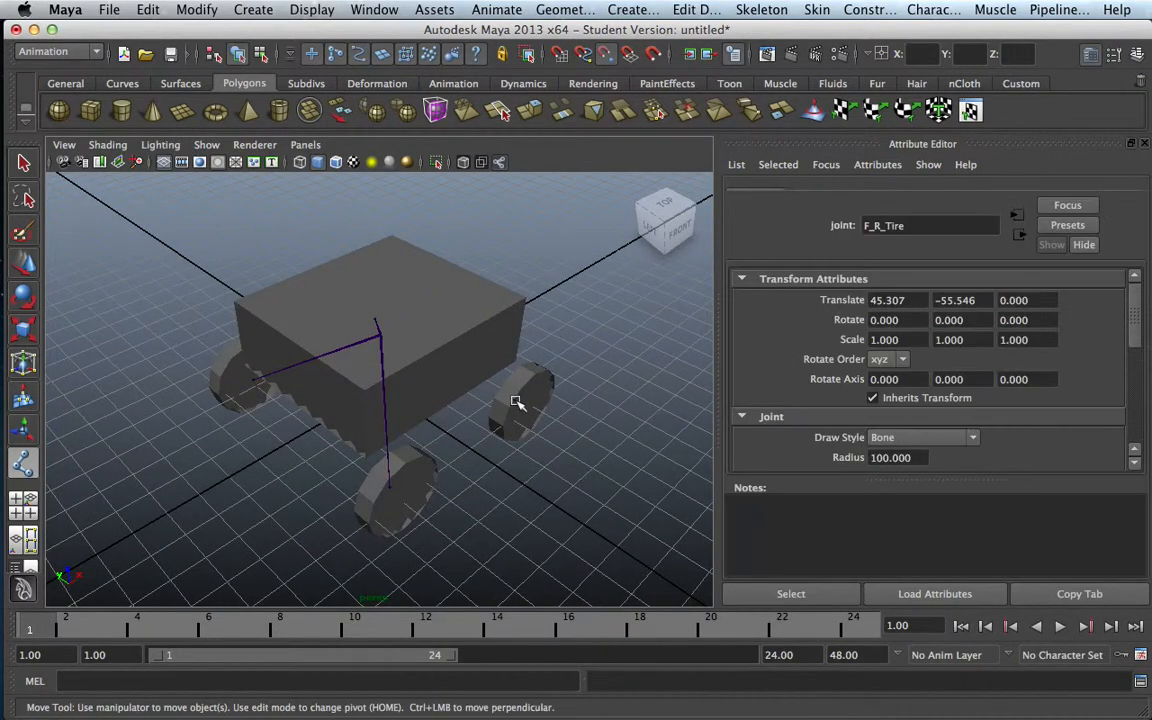
left_click(377, 335)
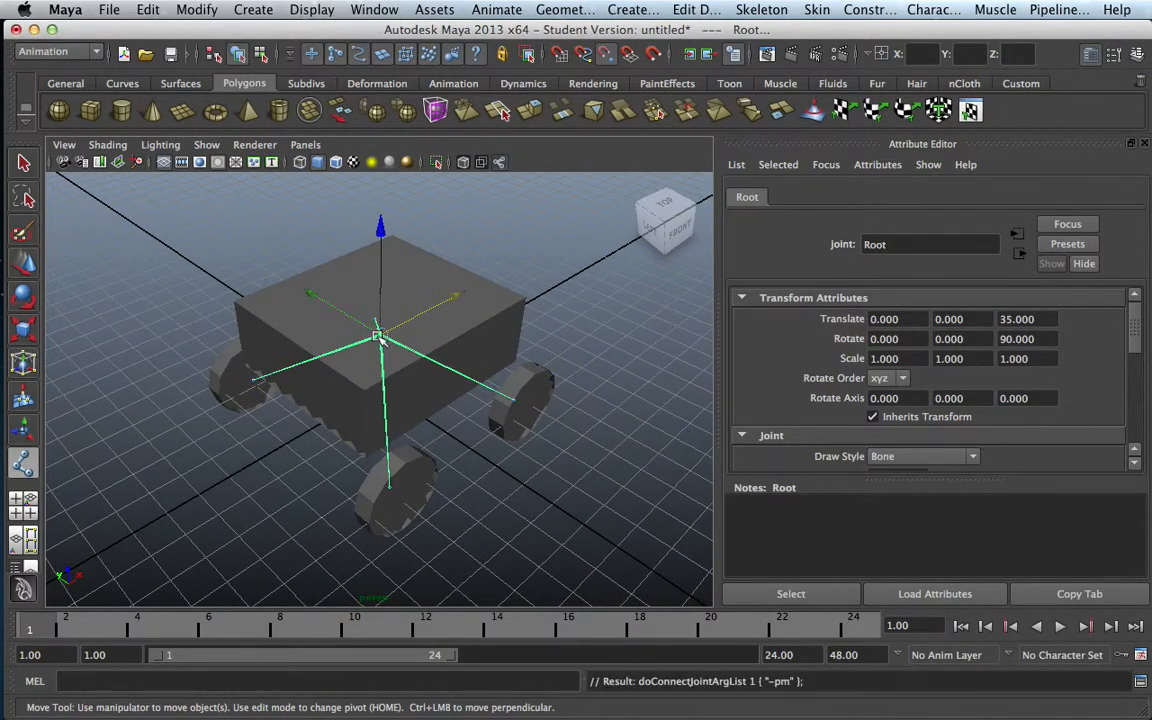
Delete the construction history of all objects in the scene
left_click_drag(501, 470, 362, 340, "alt")
scroll(474, 500, "up", 2)
scroll(477, 501, "down", 4)
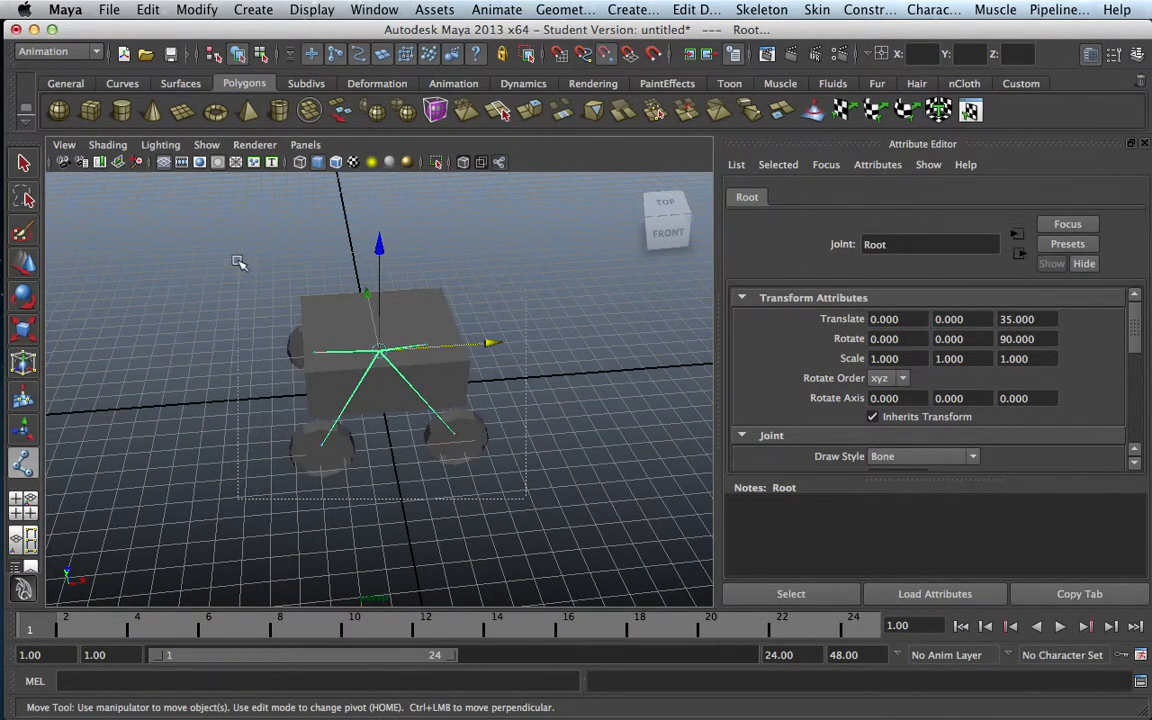
left_click(149, 12)
mouse_move(175, 237)
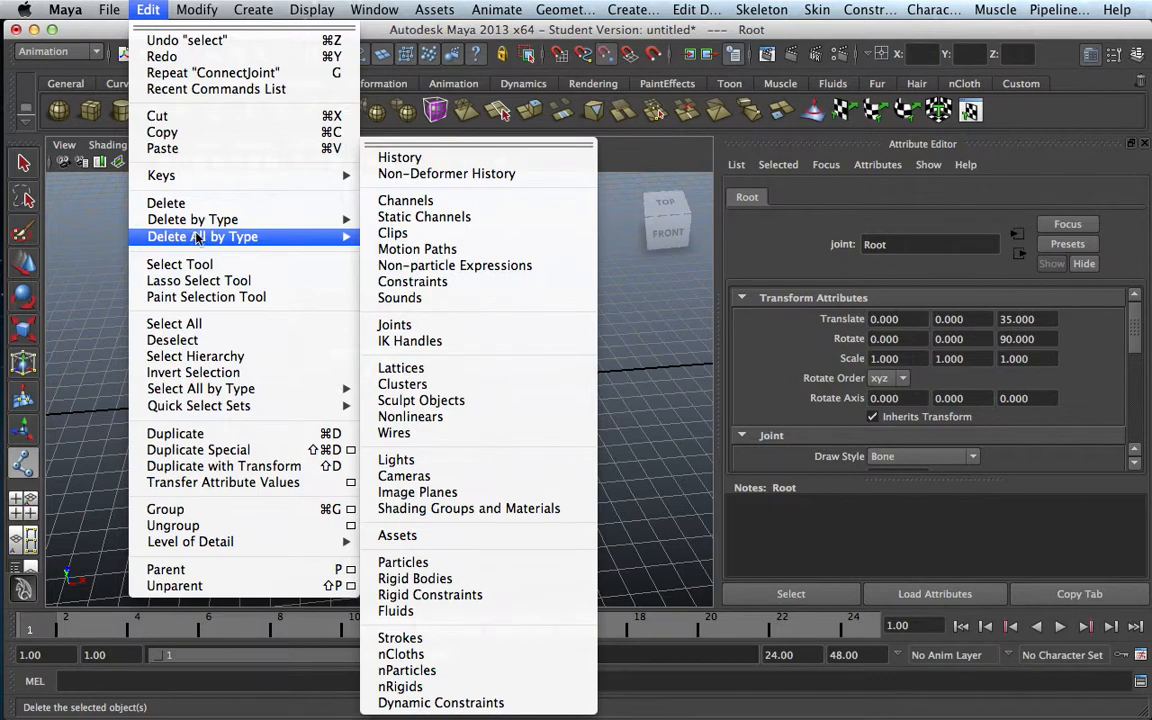
left_click(400, 158)
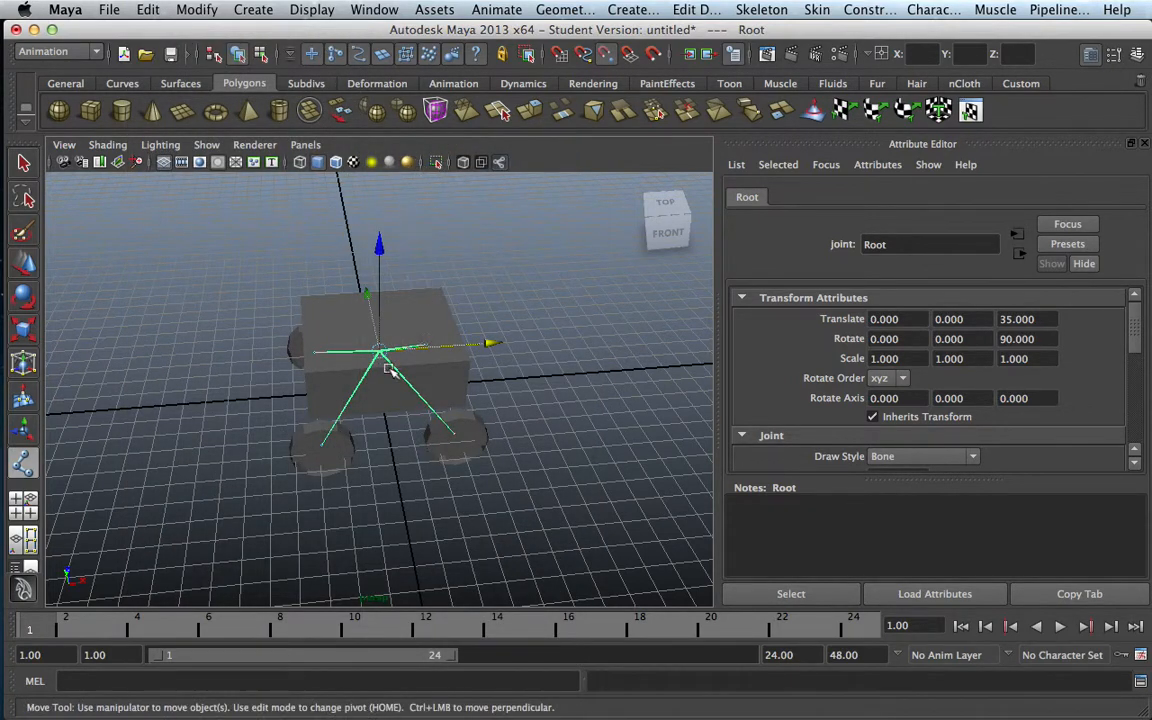
Smooth-bind the vehicle's body box to the Root joint only, with Bind to set to Selected joints
left_click_drag(265, 404, 478, 417, "alt")
scroll(291, 427, "up", 5)
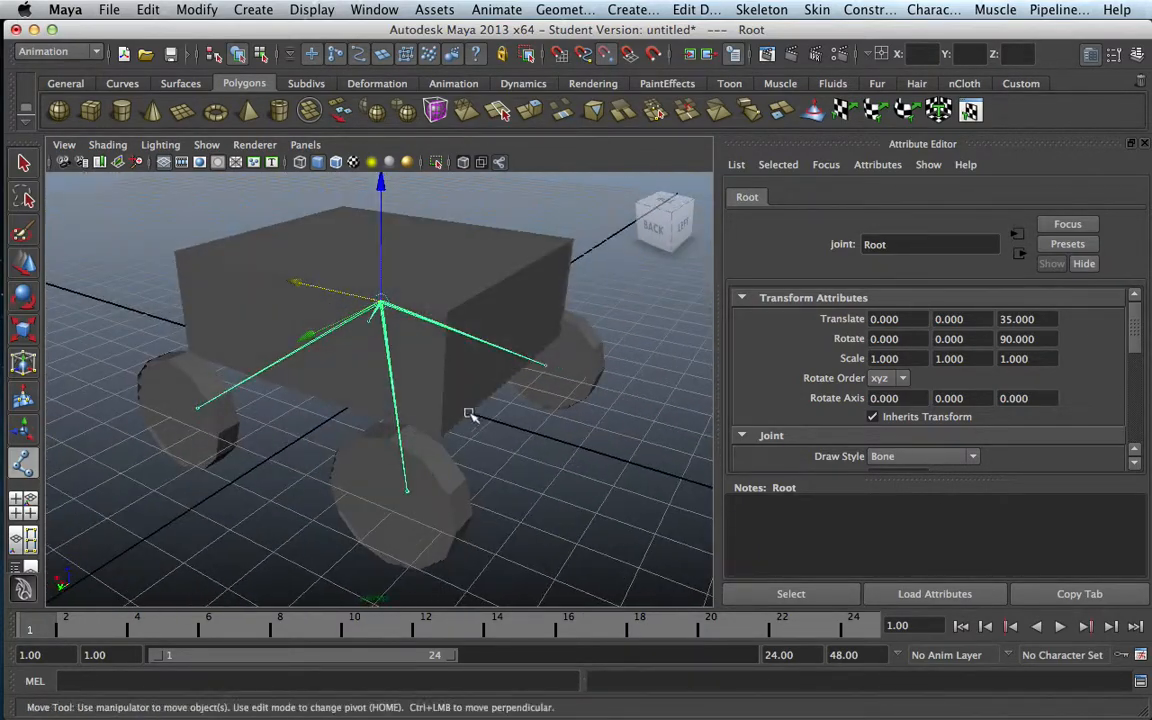
left_click(25, 163)
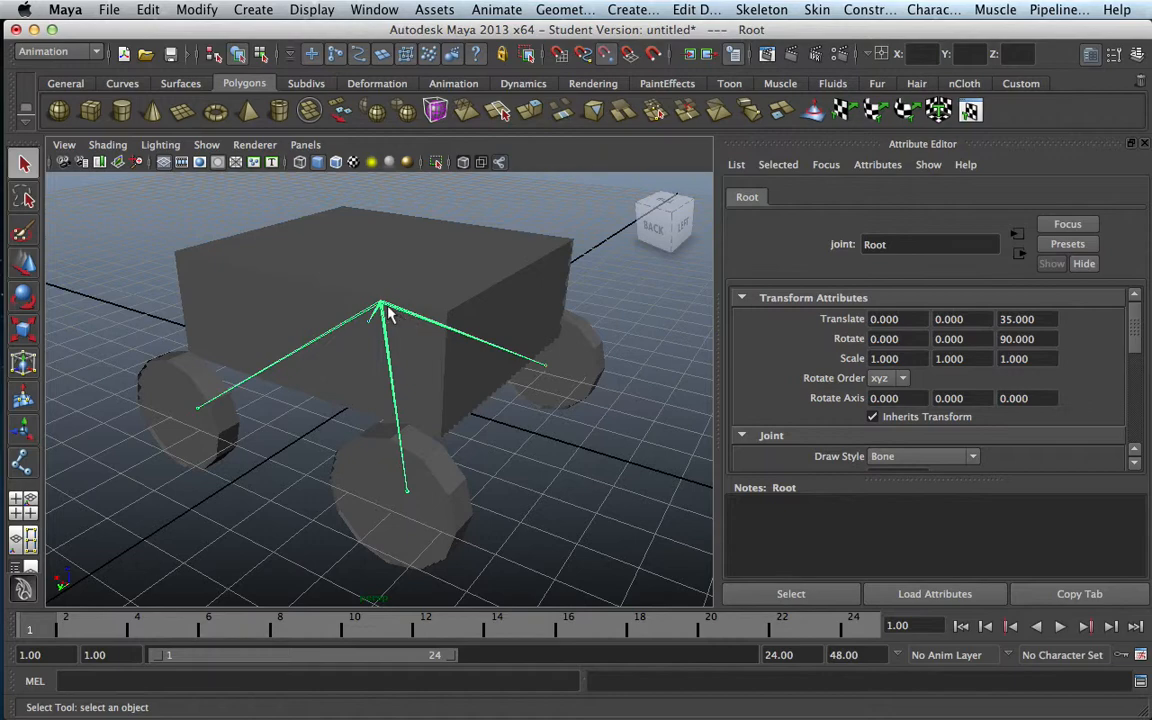
left_click(337, 309)
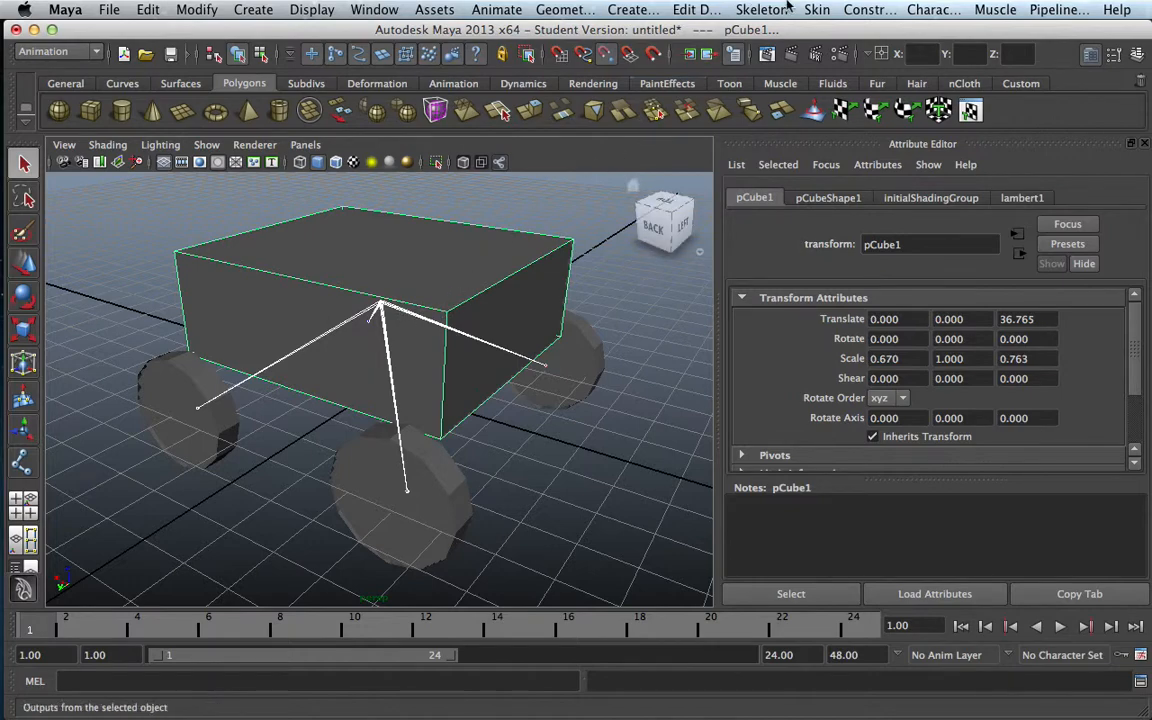
left_click(817, 9)
mouse_move(819, 42)
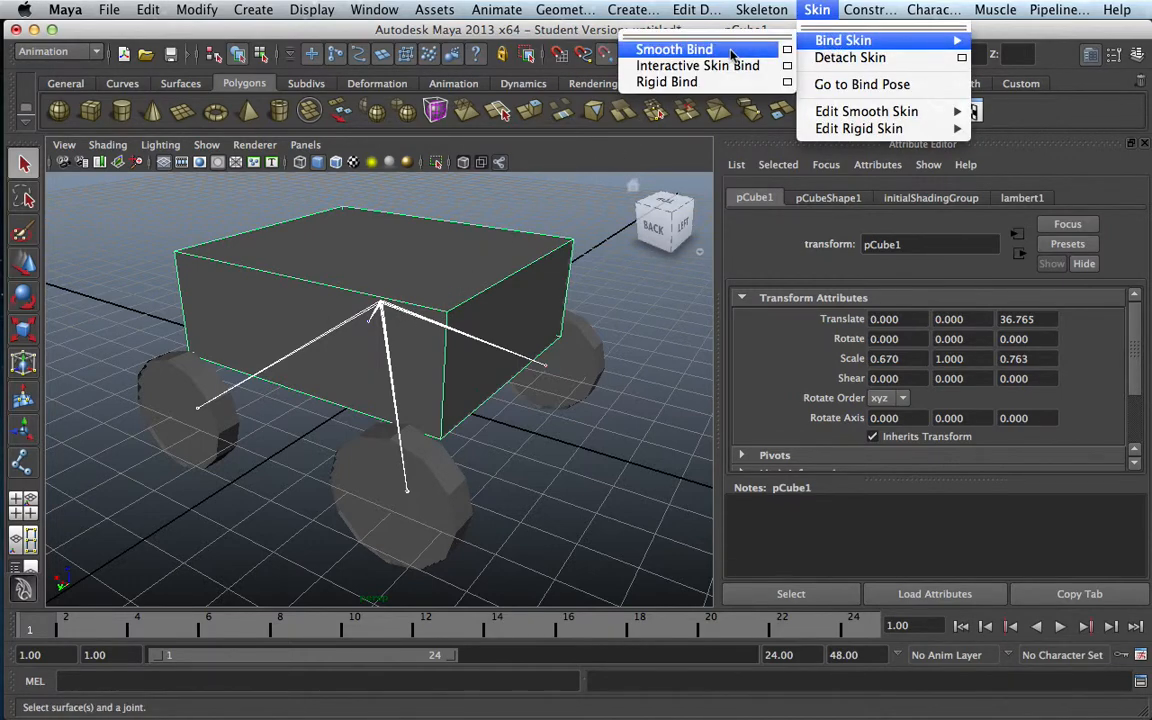
left_click(788, 50)
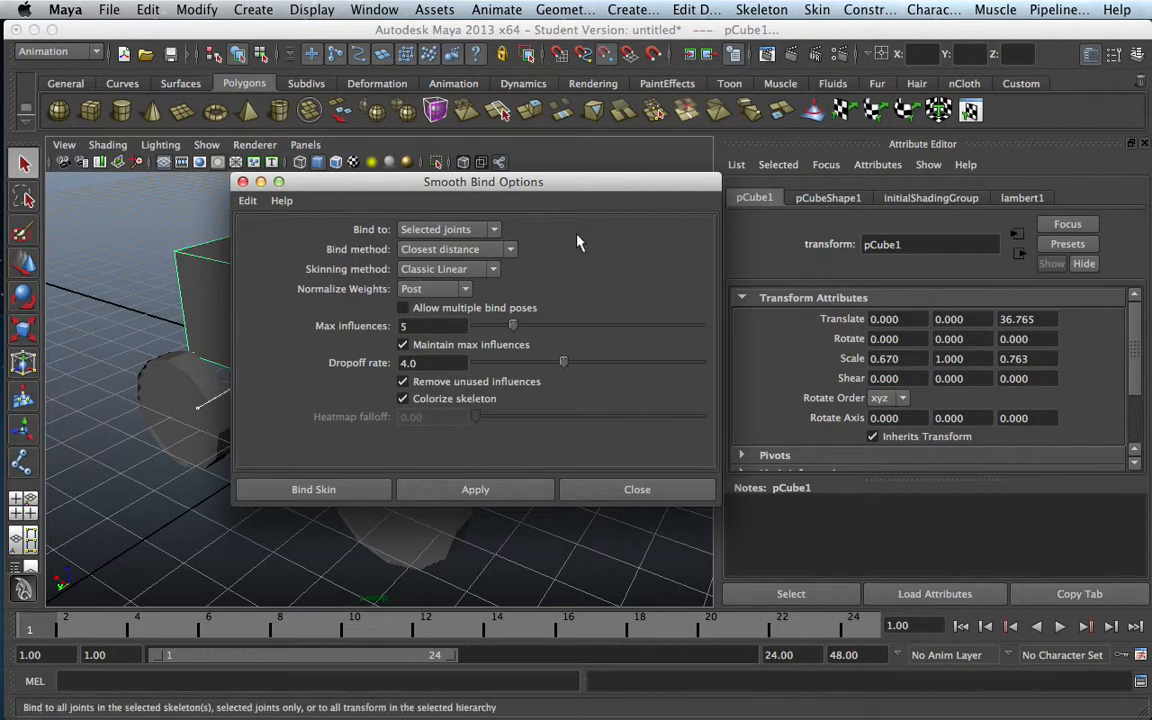
left_click(493, 231)
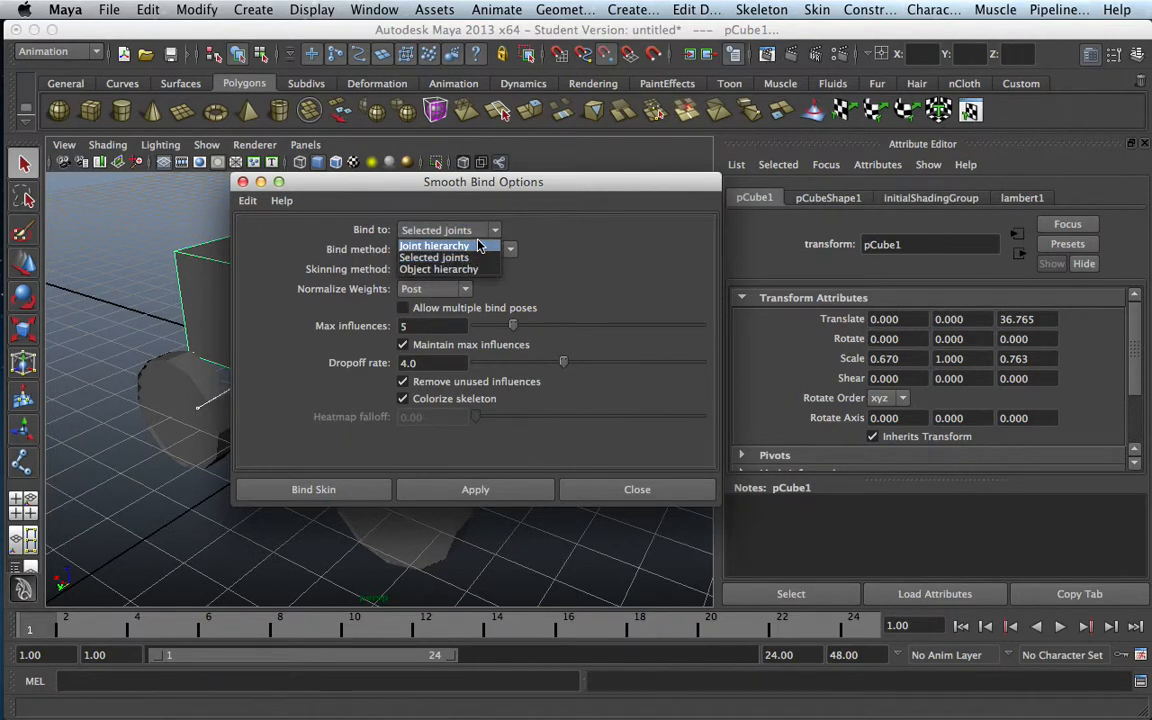
left_click(476, 257)
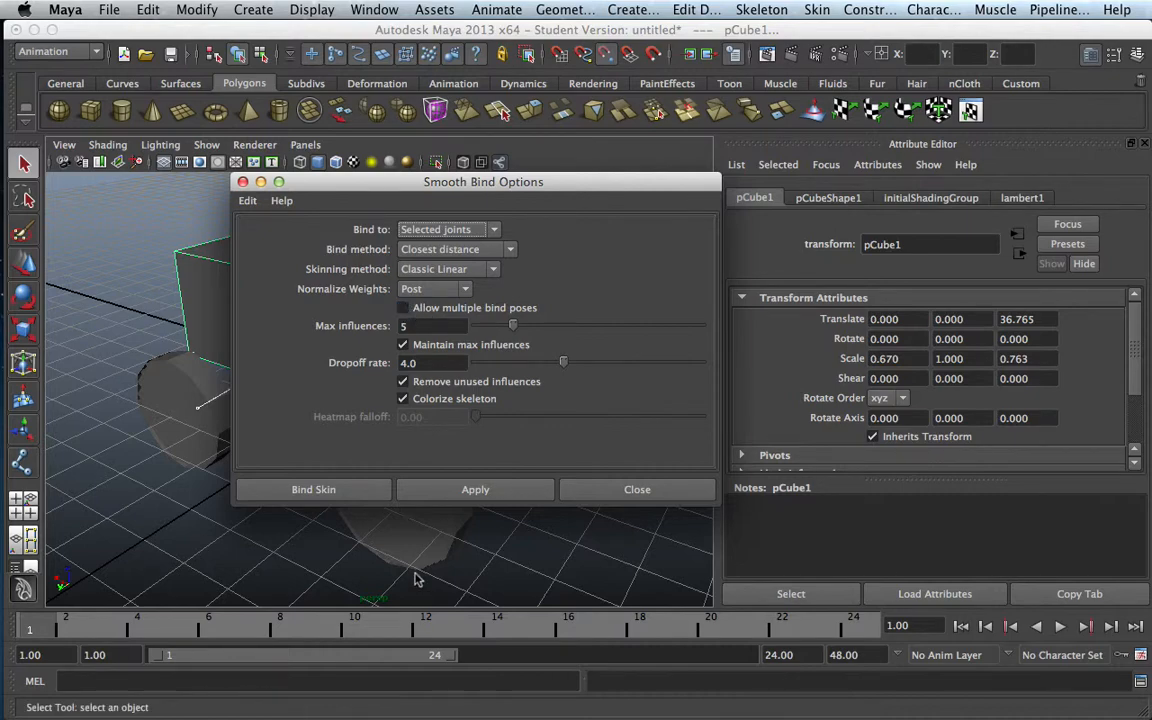
left_click(348, 490)
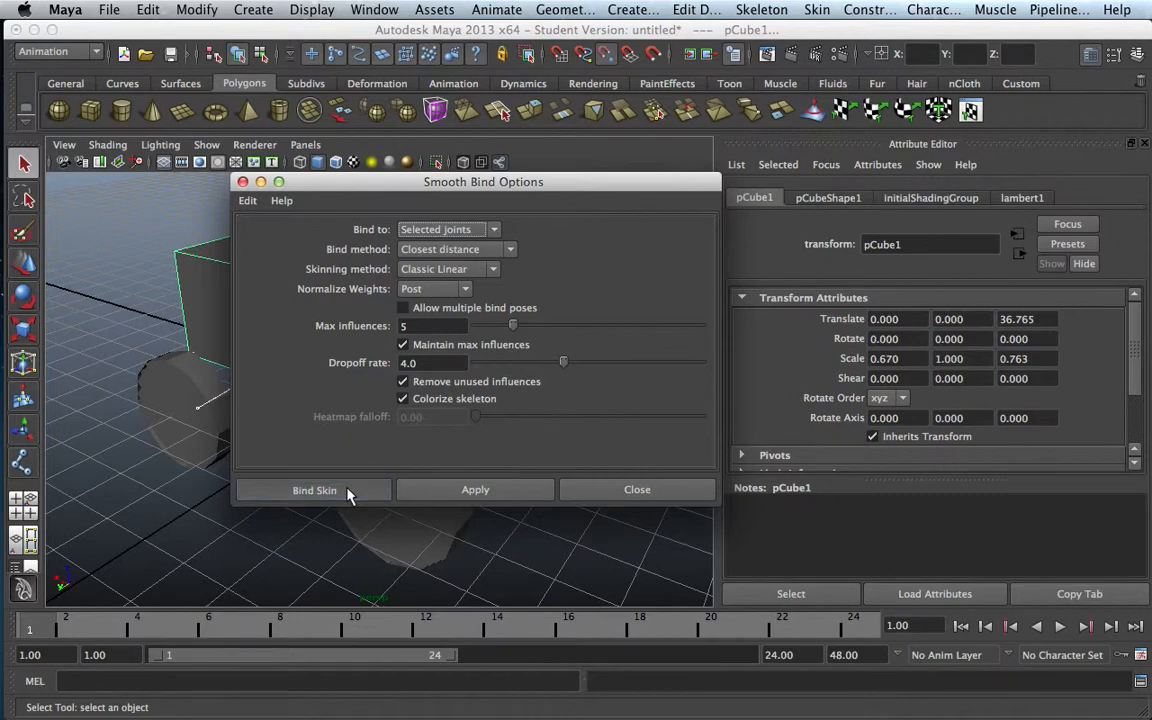
Smooth-bind the rear left wheel cylinder to the B_L_Tire joint
left_click_drag(400, 438, 491, 484, "alt")
left_click(495, 470)
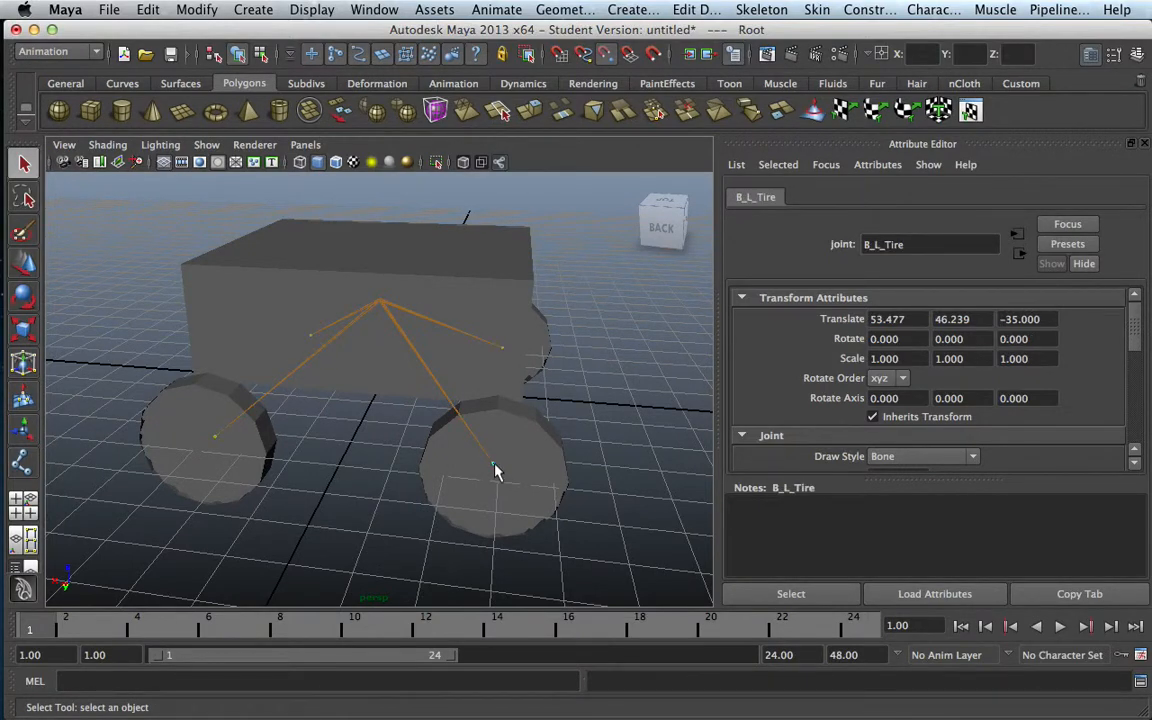
left_click(489, 487, "shift")
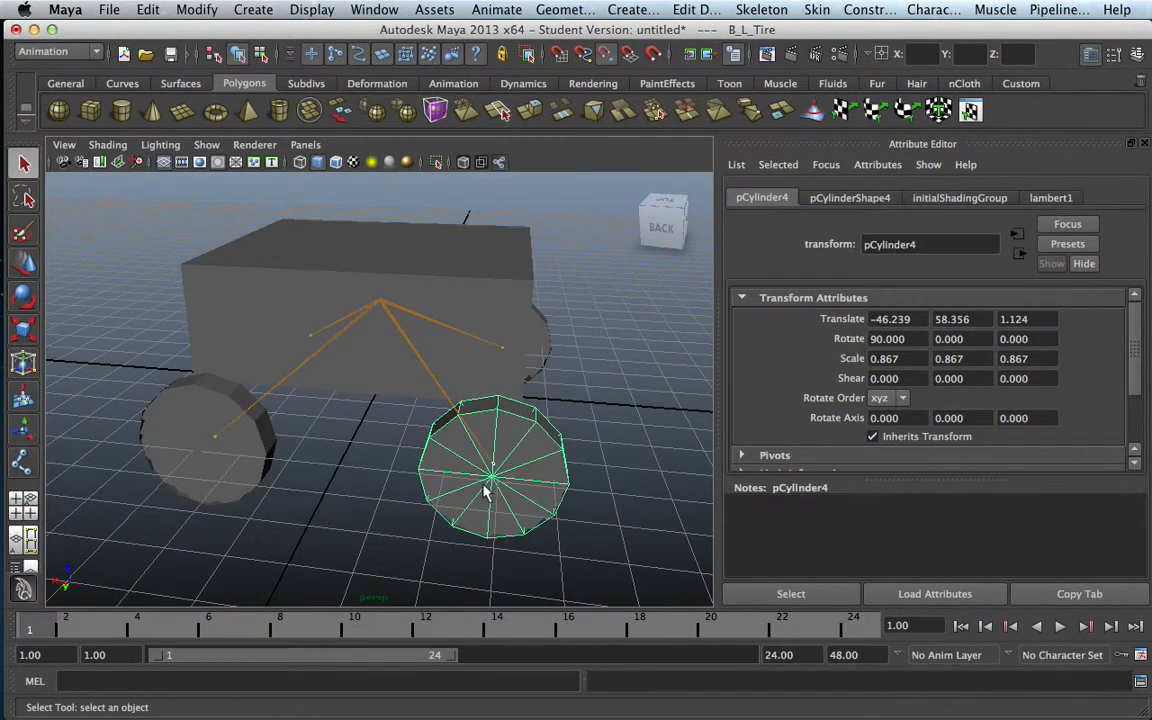
left_click(817, 9)
mouse_move(818, 40)
left_click(739, 52)
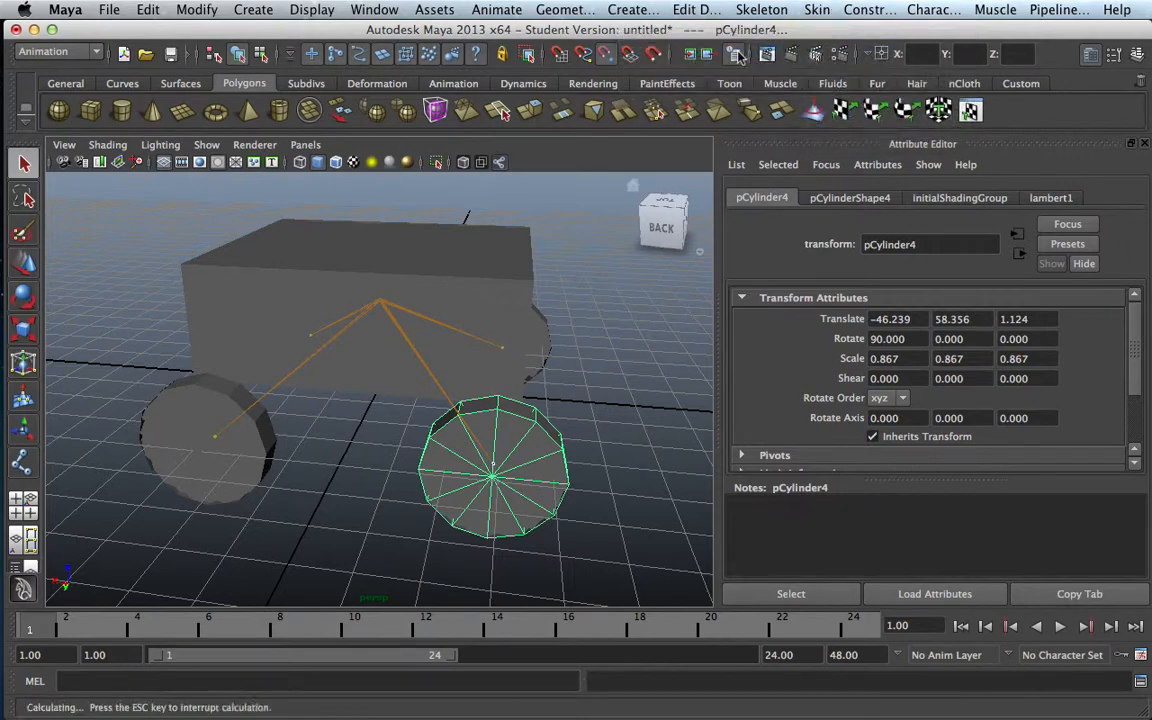
Smooth-bind the front left wheel cylinder to the F_L_Tire joint
left_click(218, 444)
left_click(228, 474, "shift")
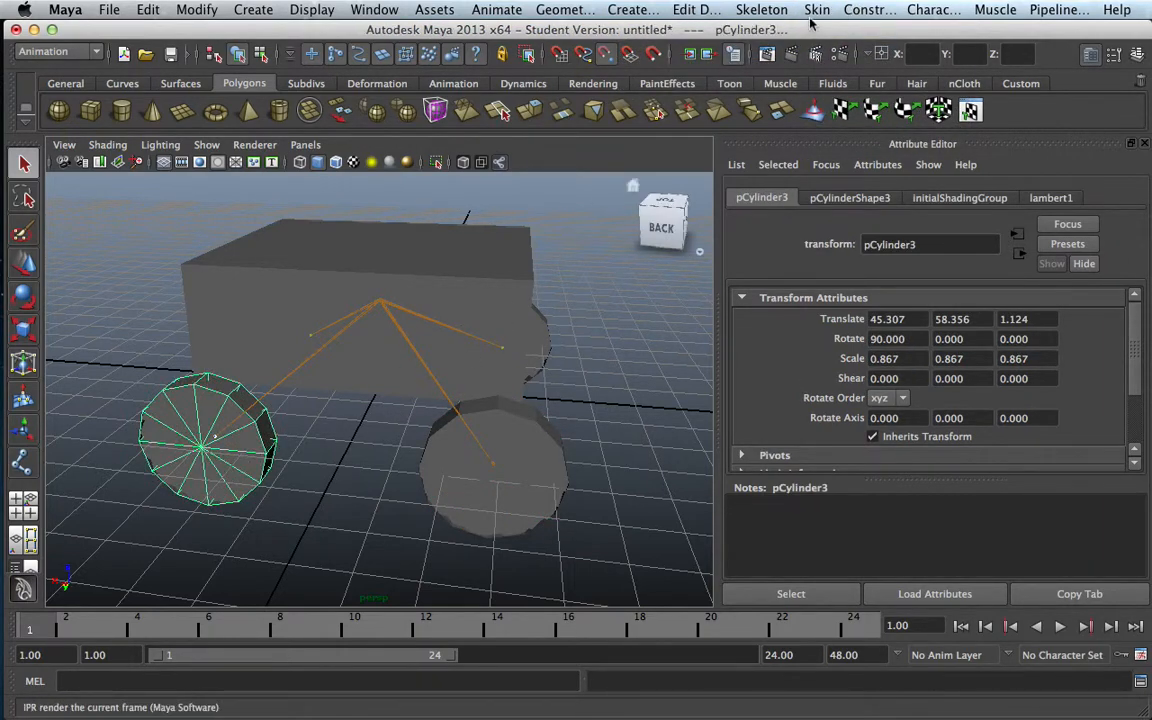
left_click(817, 9)
mouse_move(820, 45)
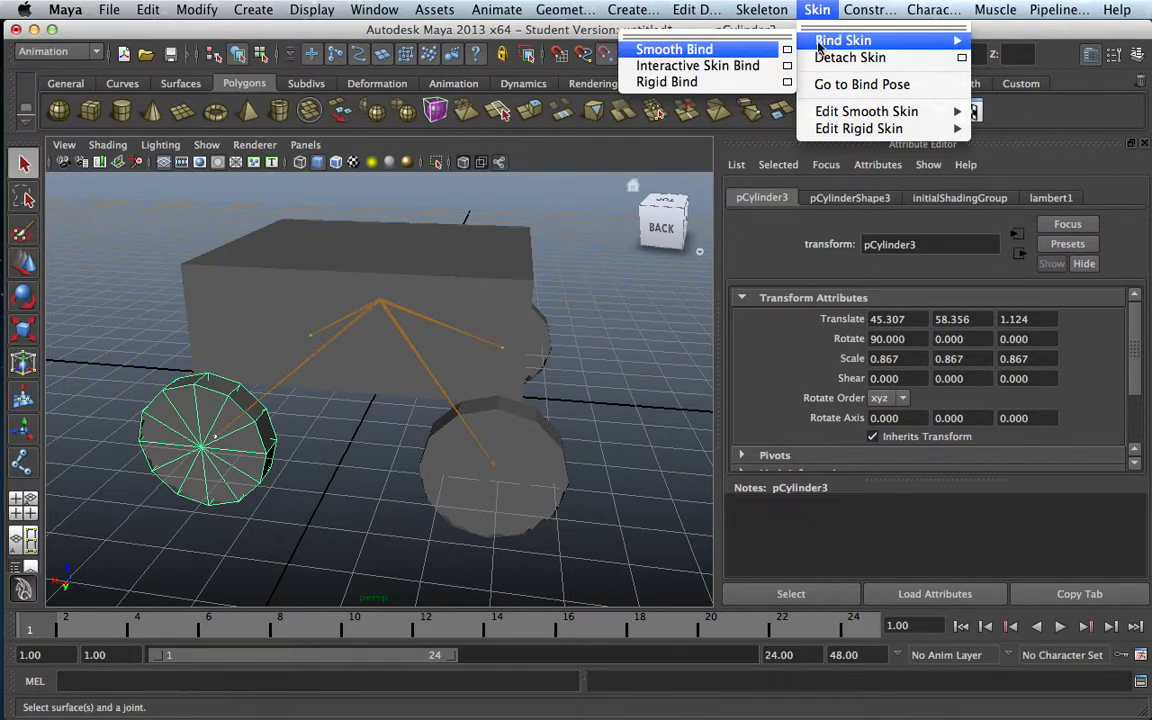
left_click(703, 49)
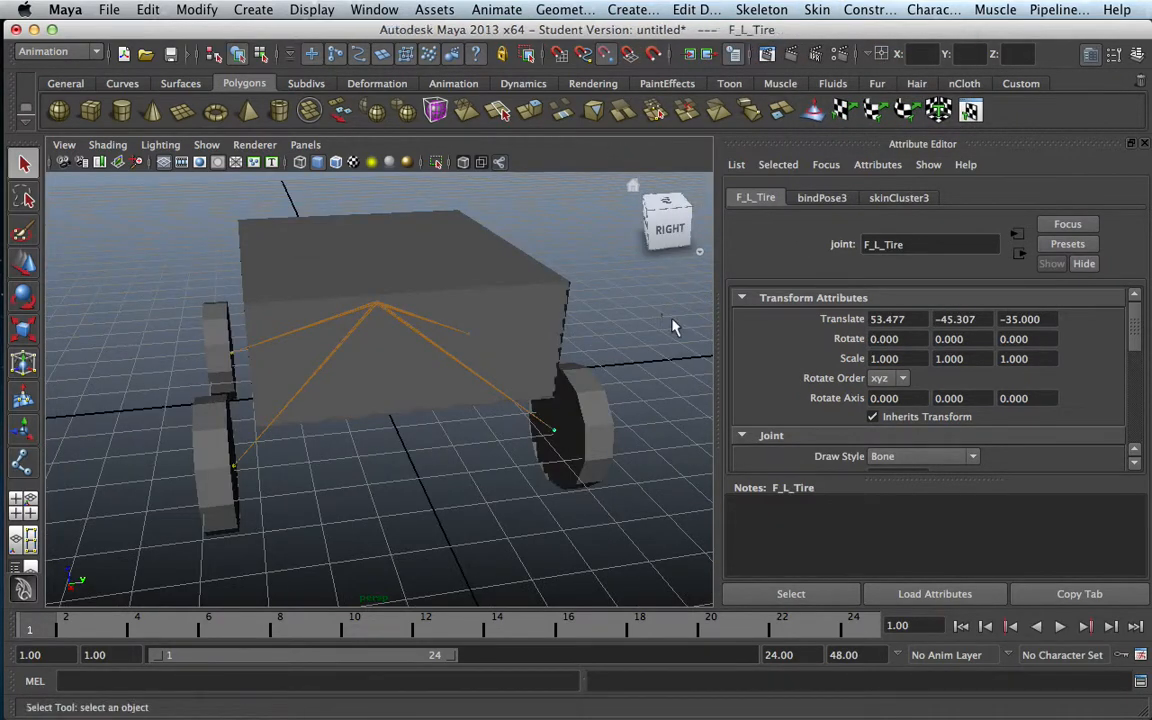
Smooth-bind the front right wheel cylinder to the F_R_Tire joint
left_click_drag(672, 326, 465, 404, "alt")
left_click(383, 500)
left_click(384, 462)
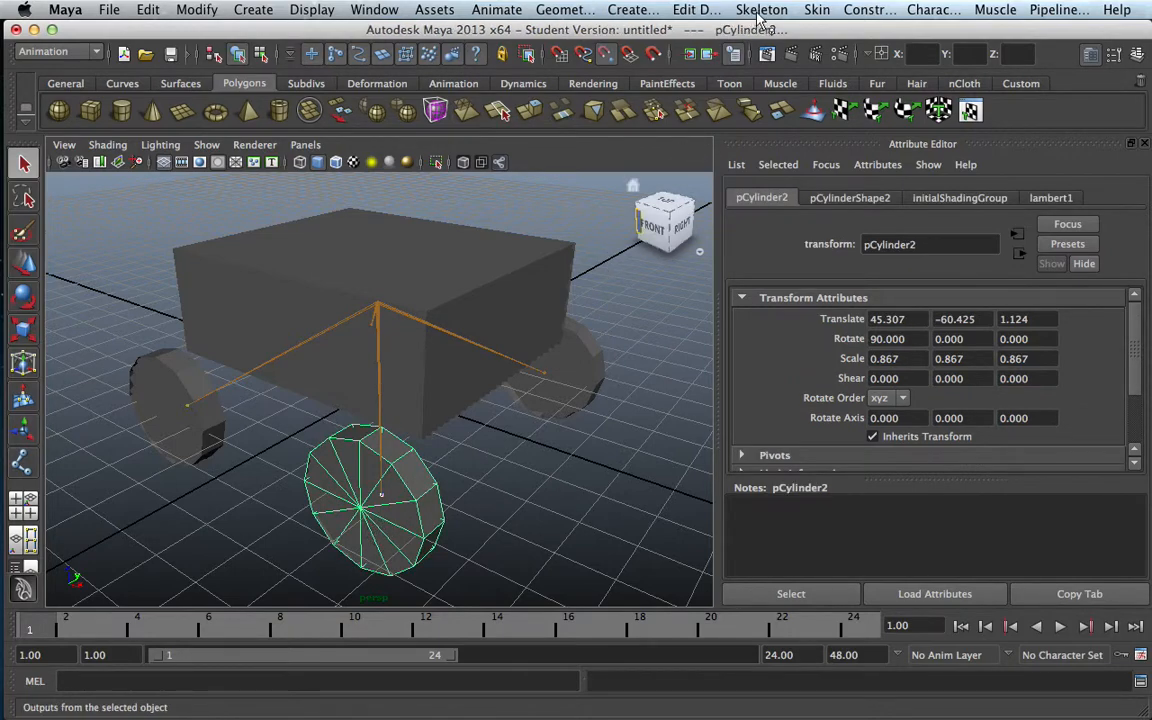
left_click(817, 9)
mouse_move(843, 40)
left_click(720, 55)
Smooth-bind the rear right wheel cylinder to the B_R_Tire joint
left_click_drag(368, 327, 442, 327, "alt")
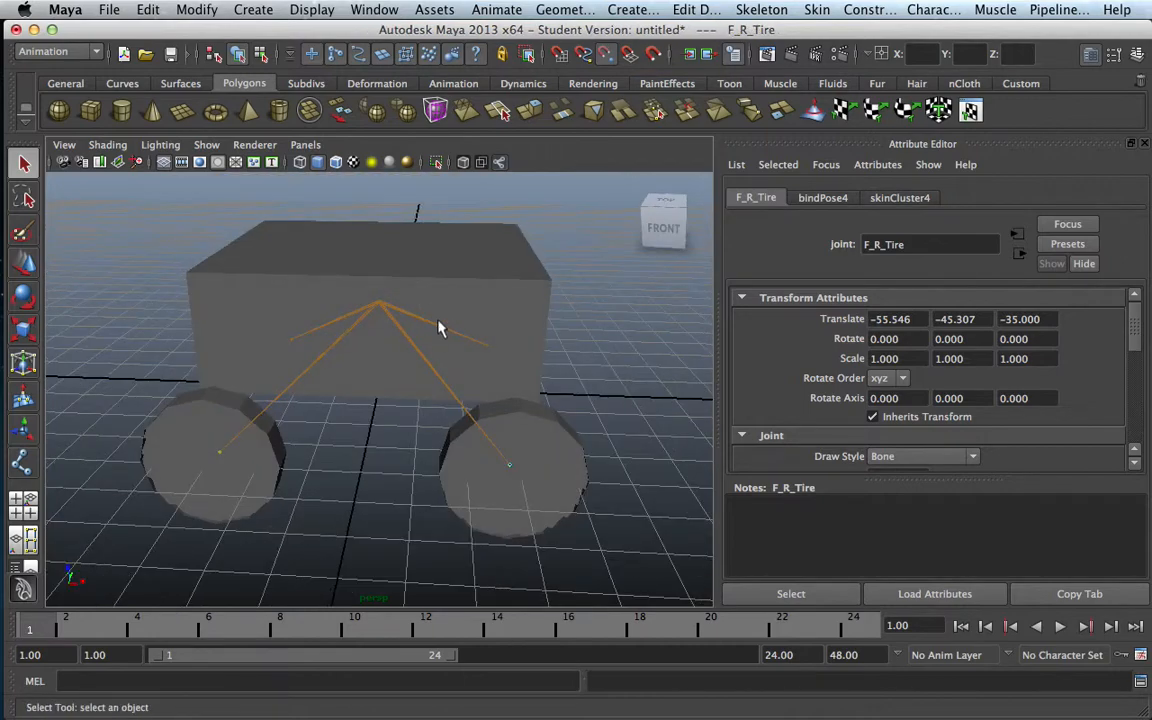
left_click(204, 458)
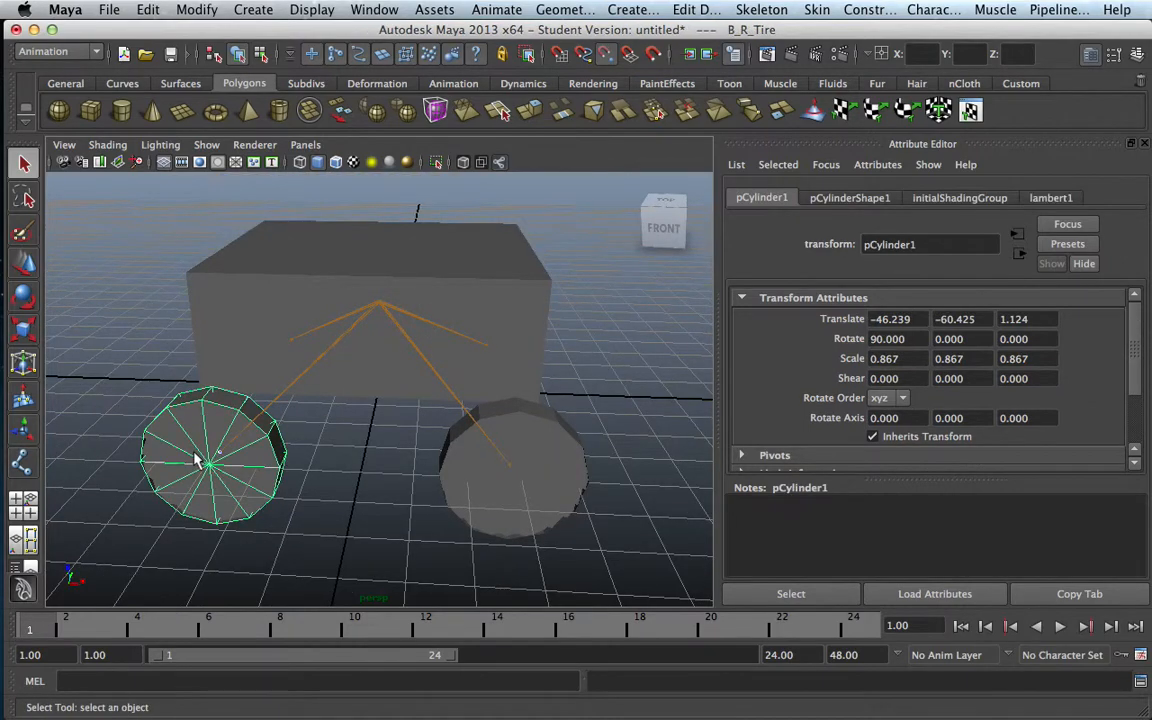
left_click(817, 9)
mouse_move(843, 40)
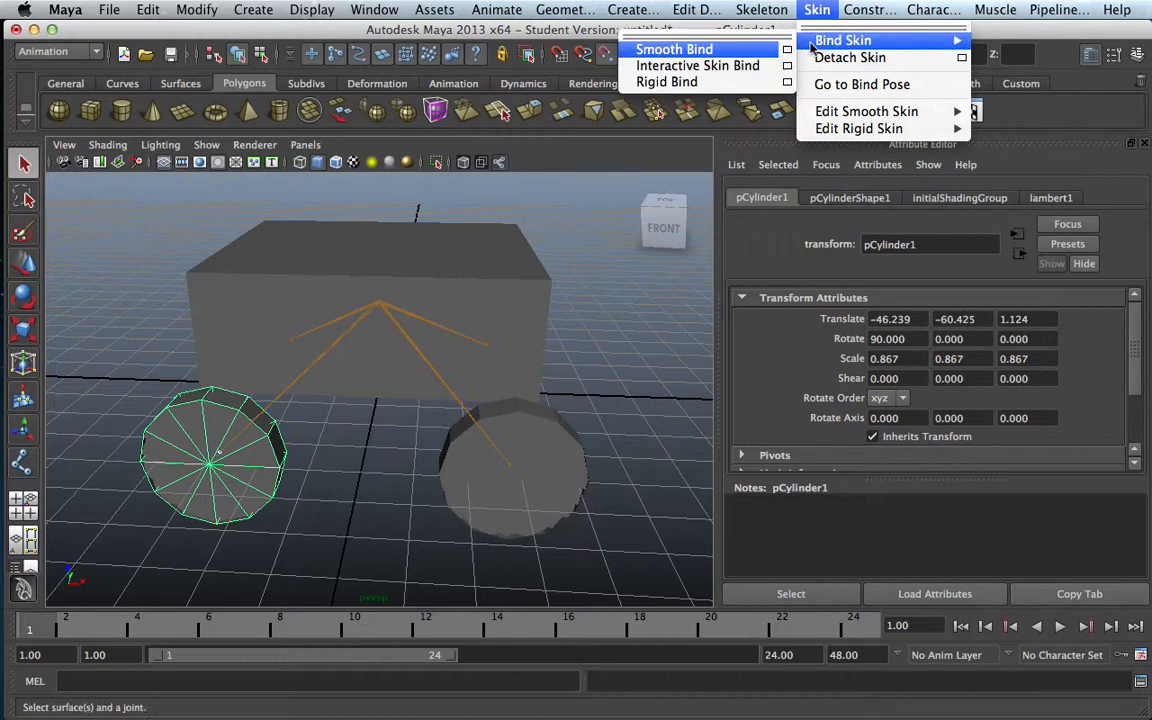
left_click(693, 50)
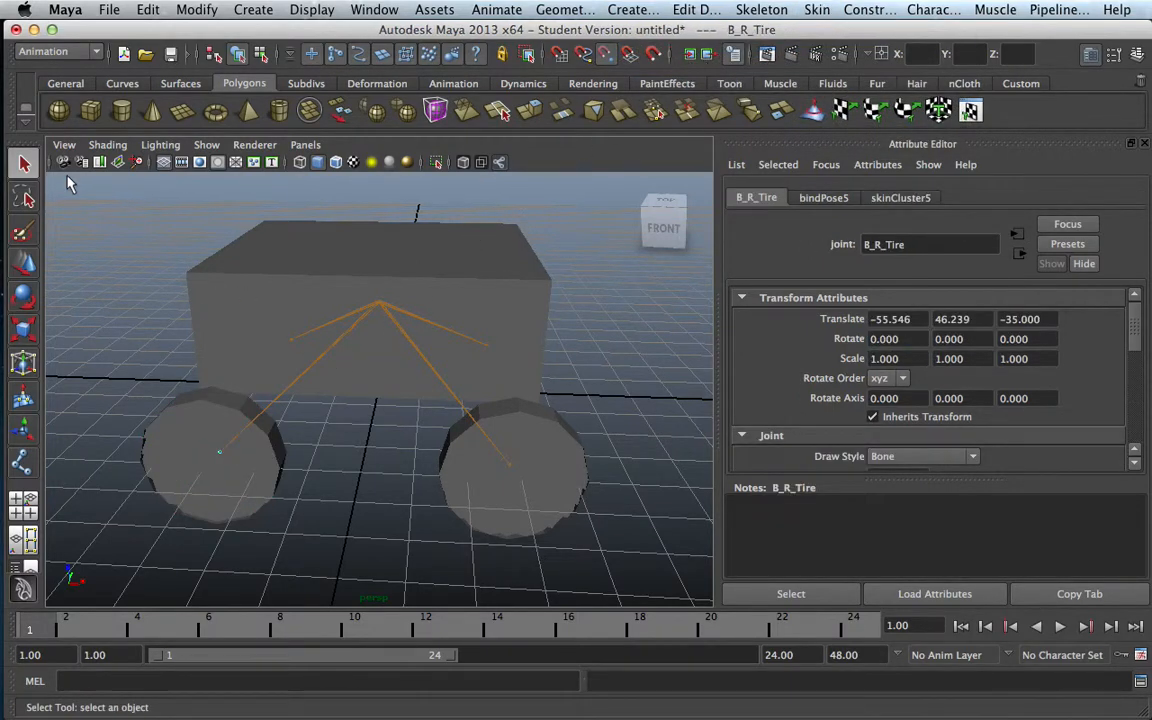
Test the rig by moving the Root joint upward along Z to about 41.6
left_click(26, 263)
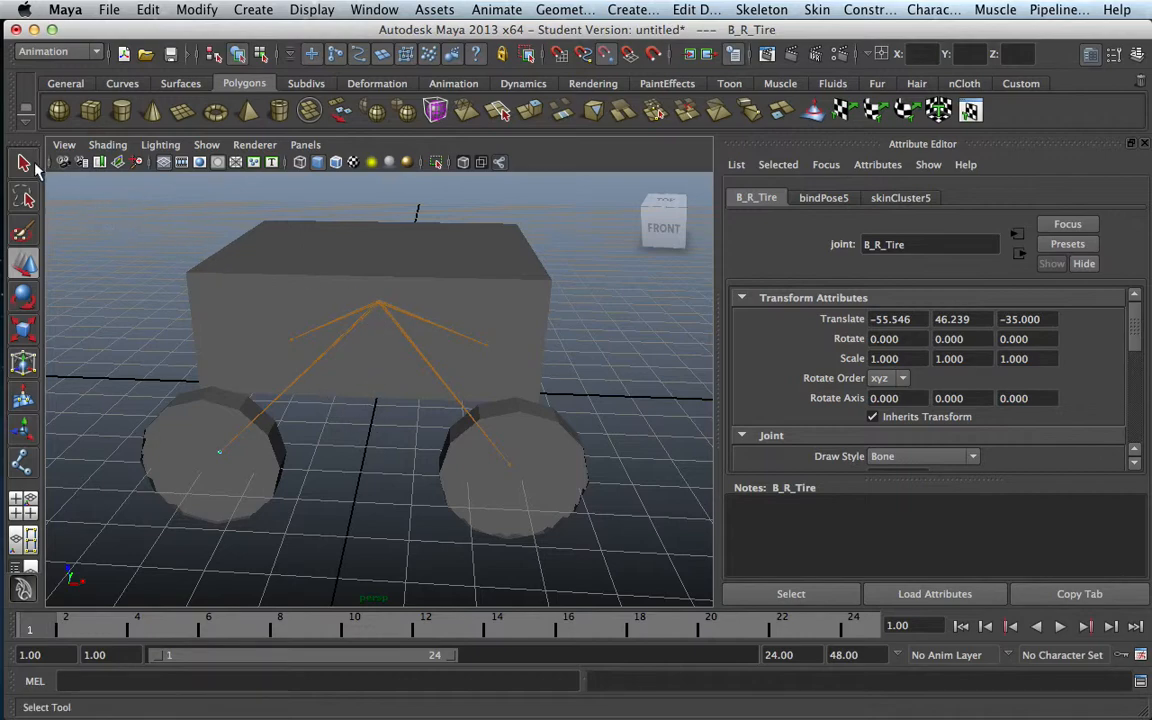
left_click(33, 165)
left_click(340, 435)
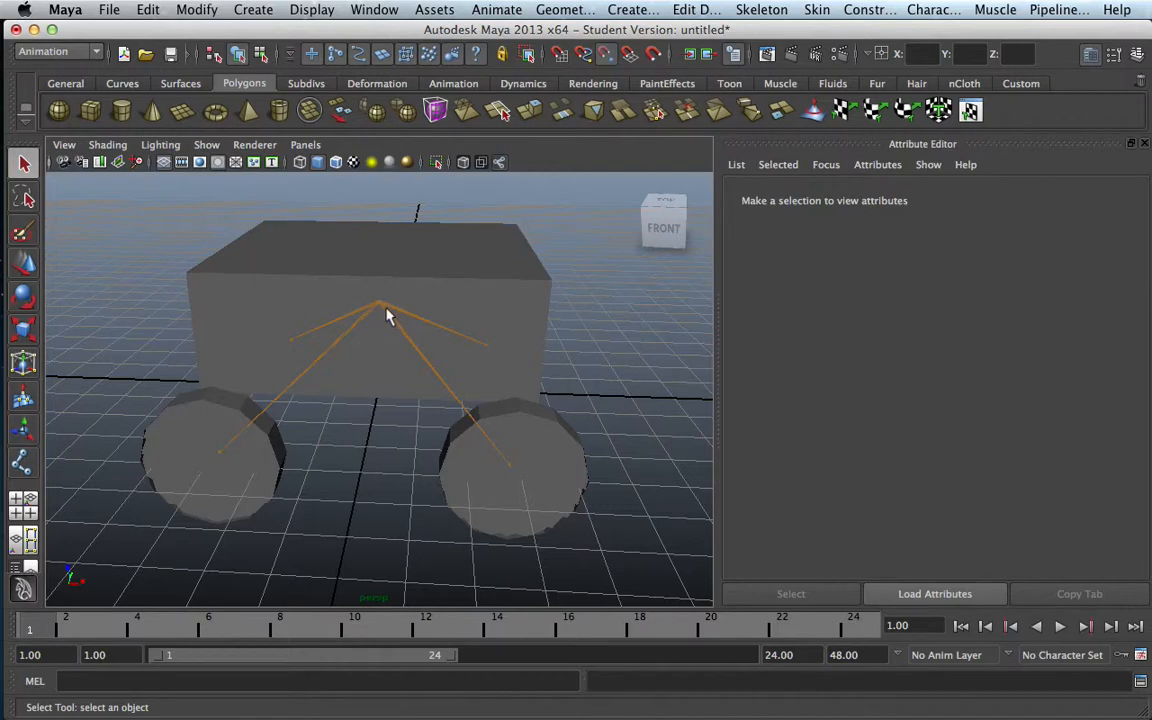
left_click(388, 316)
key("w")
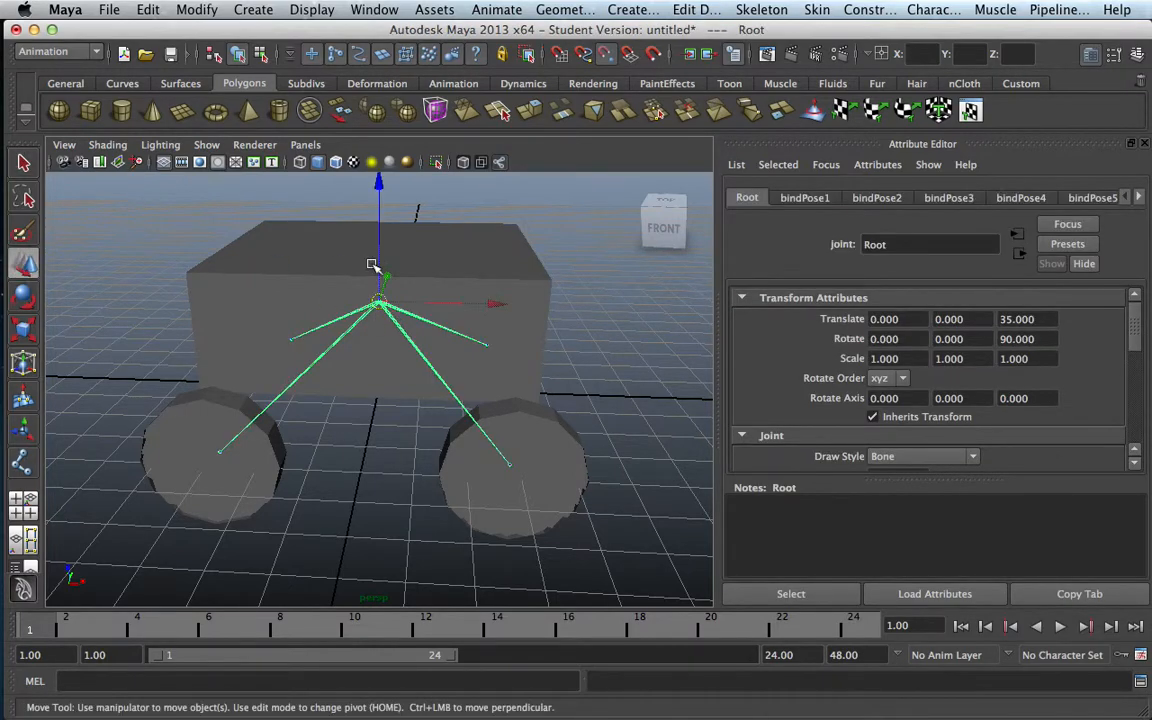
mouse_move(380, 248)
left_mouse_down()
mouse_move(380, 305)
mouse_move(380, 197)
mouse_move(380, 232)
left_mouse_up()
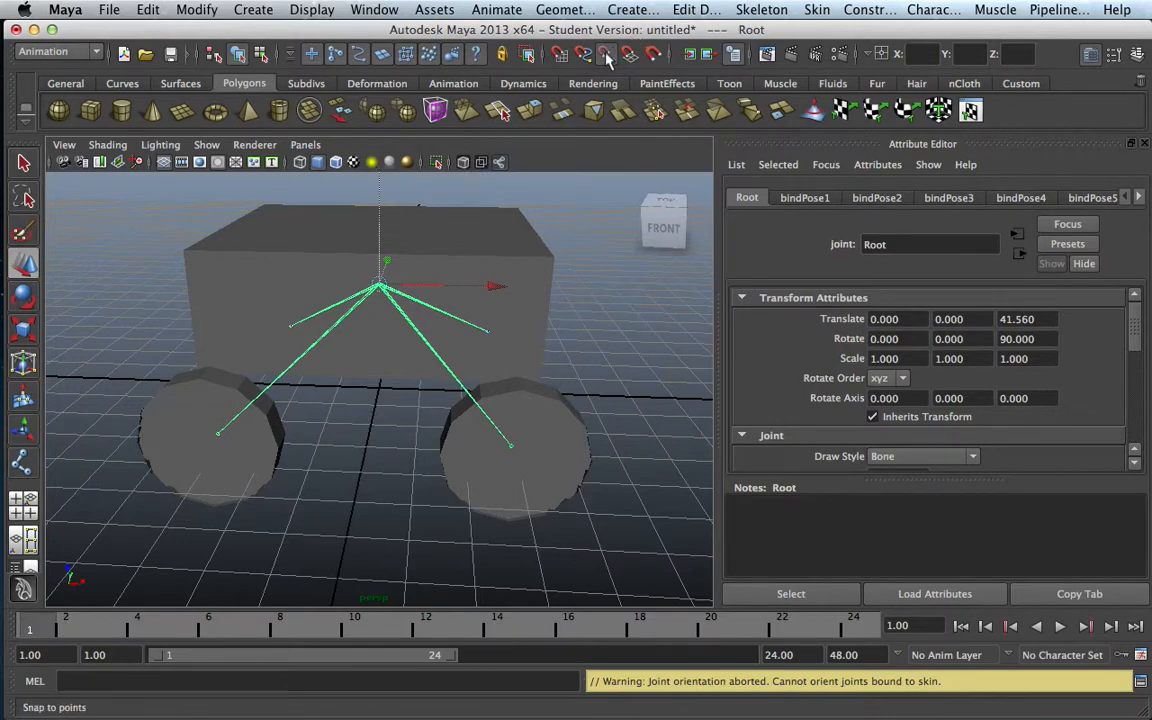
Undo the Root joint's upward move, and try lowering it along Z to about 32.1 before undoing that too
key("ctrl+z")
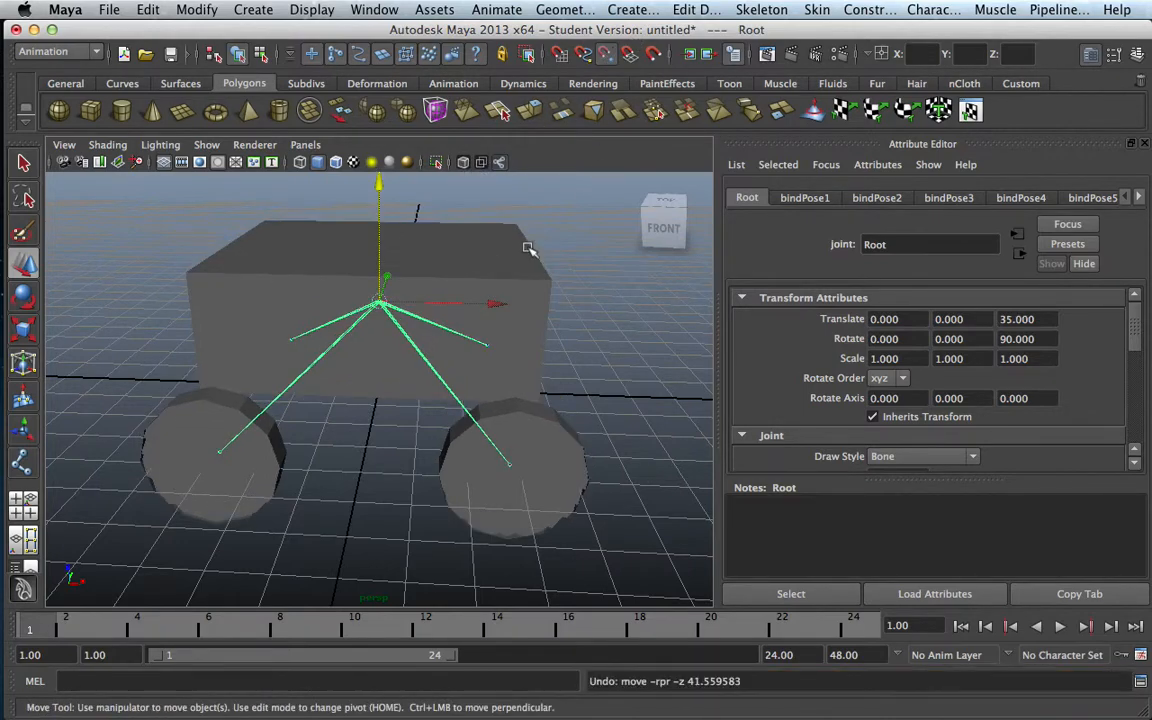
mouse_move(378, 249)
left_mouse_down()
mouse_move(380, 188)
mouse_move(380, 253)
left_mouse_up()
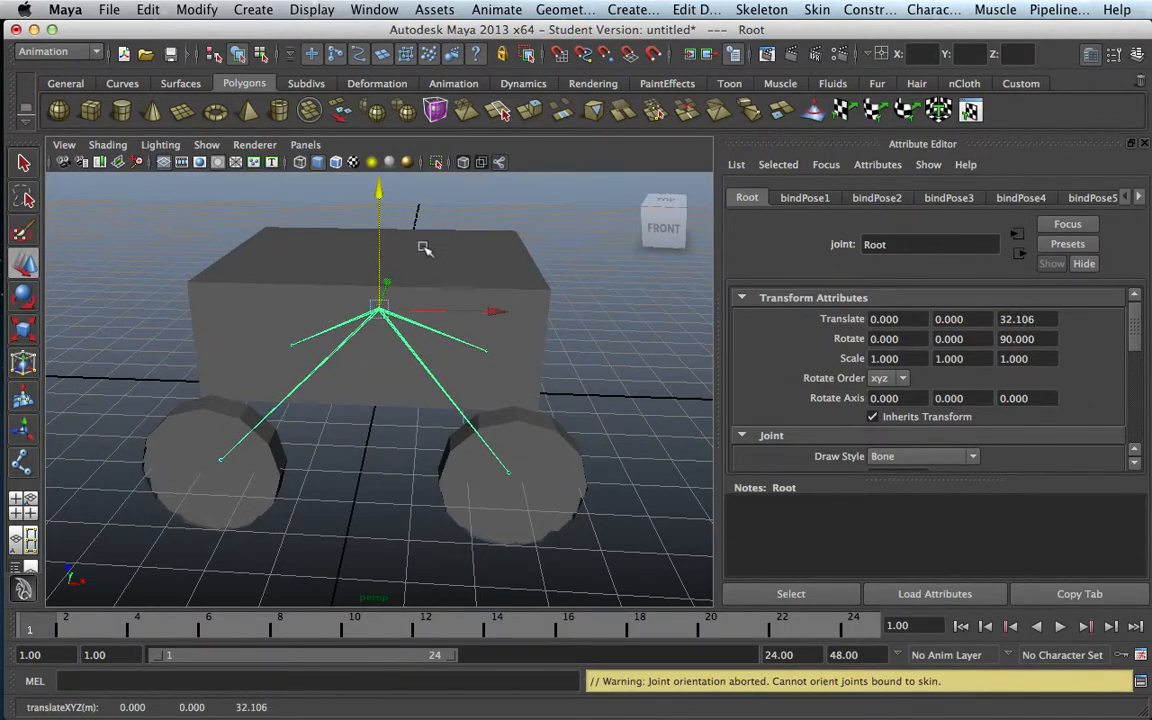
key("ctrl+z")
Test the F_R_Tire joint by rotating it about its Z axis, undo the rotation and clear the selection
left_click(510, 468)
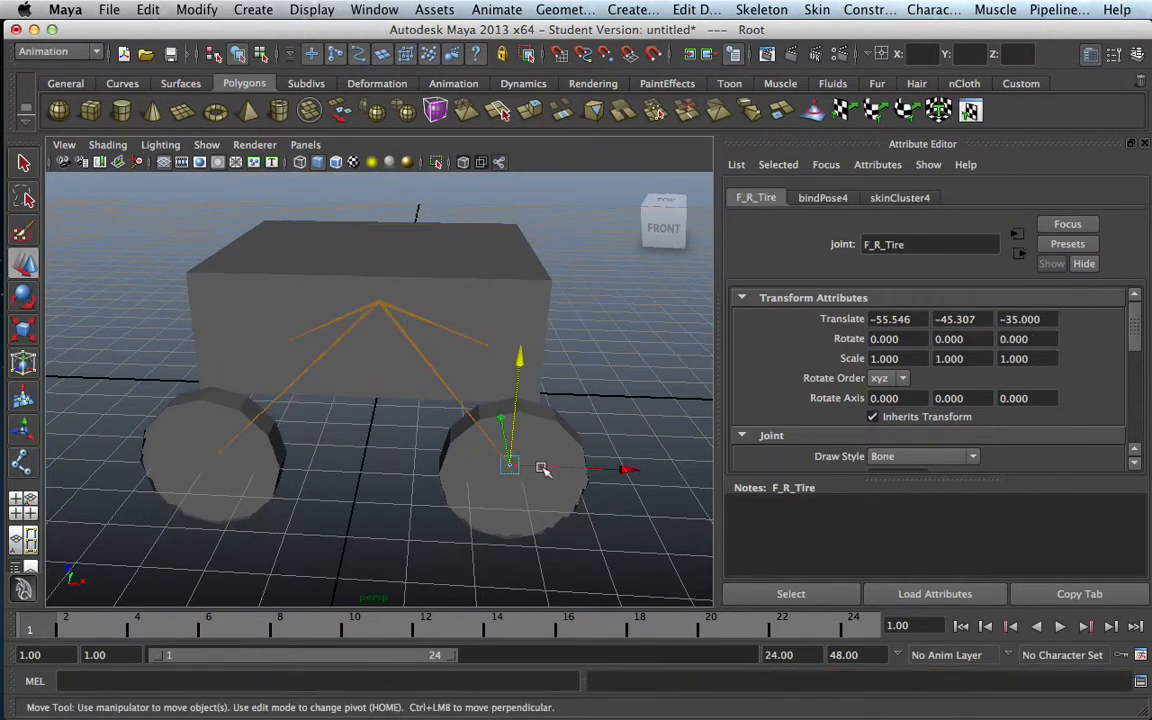
key("e")
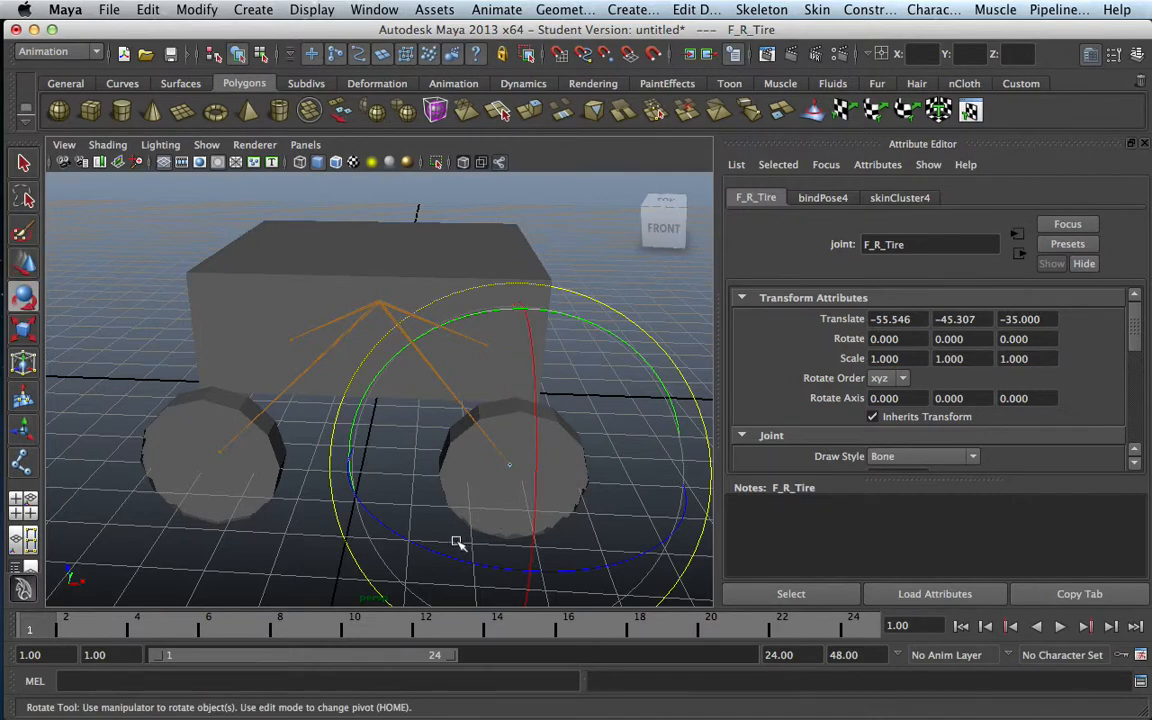
left_click_drag(450, 555, 476, 548)
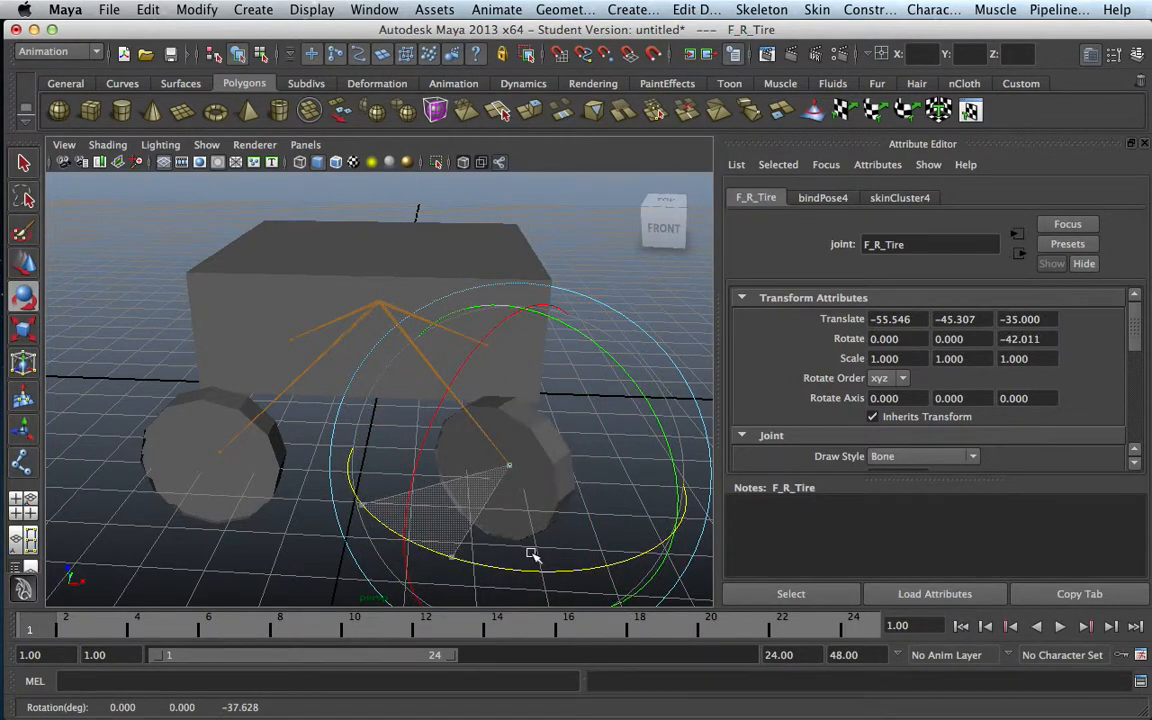
key("ctrl+z")
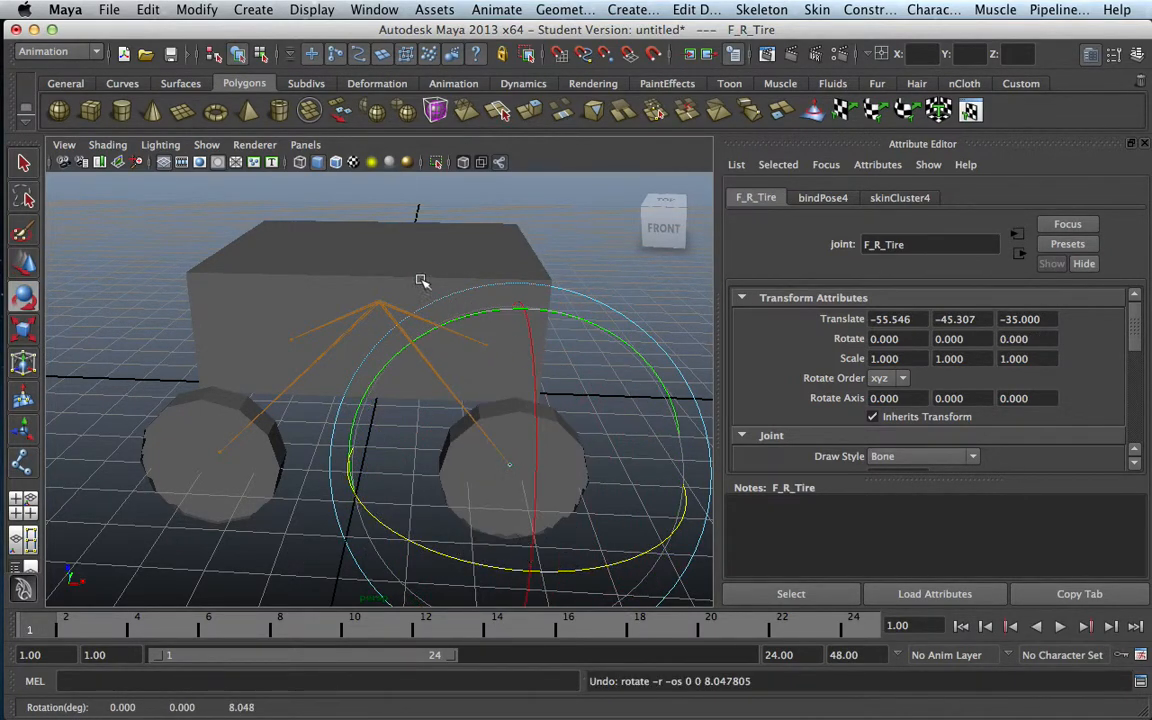
left_click(25, 168)
left_click(92, 217)
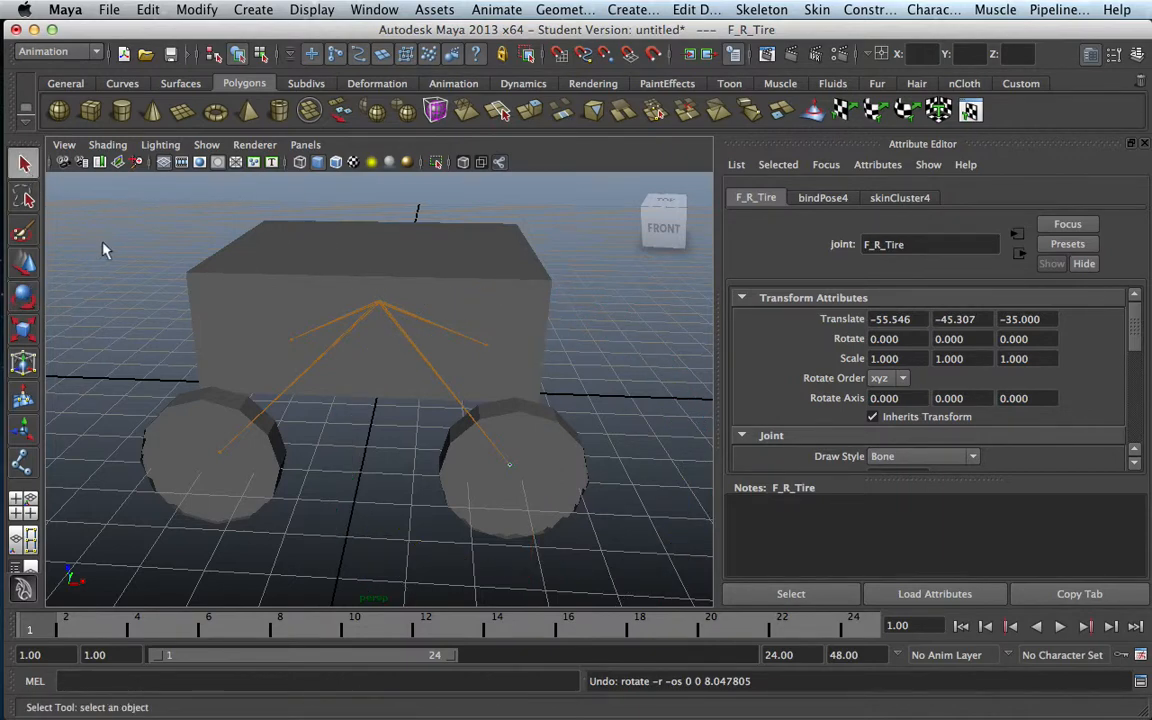
Start exporting the entire scene as FBX and choose the Desktop as the destination folder
left_click(111, 11)
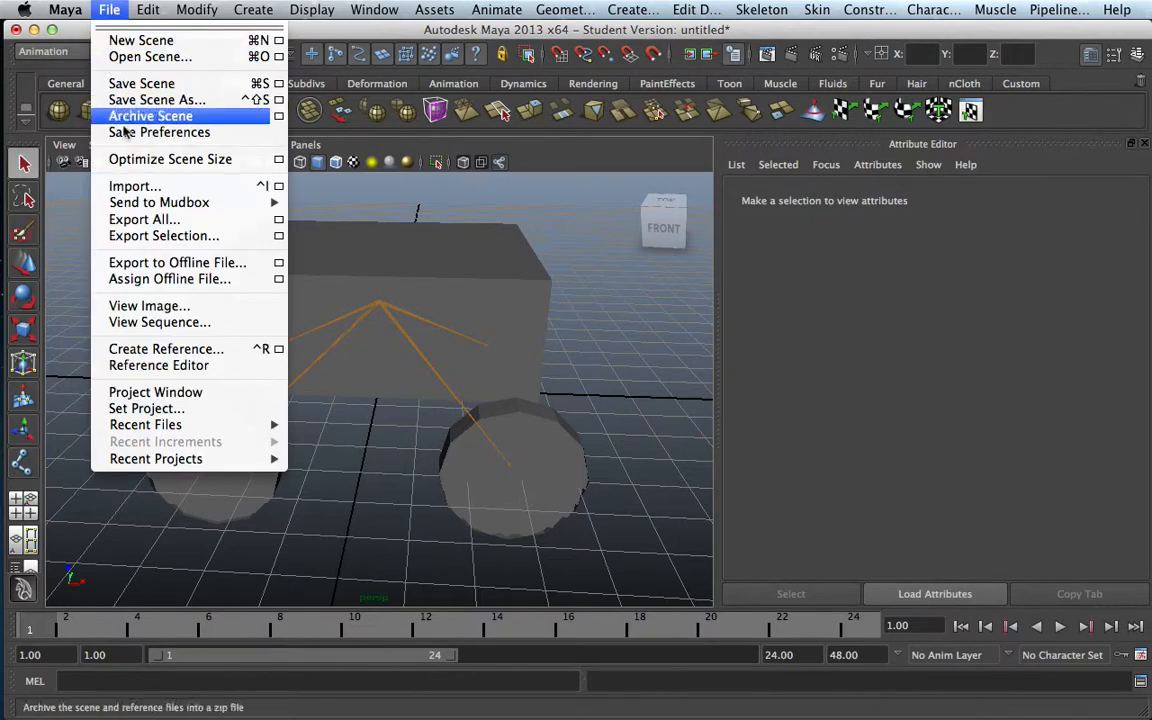
left_click(150, 221)
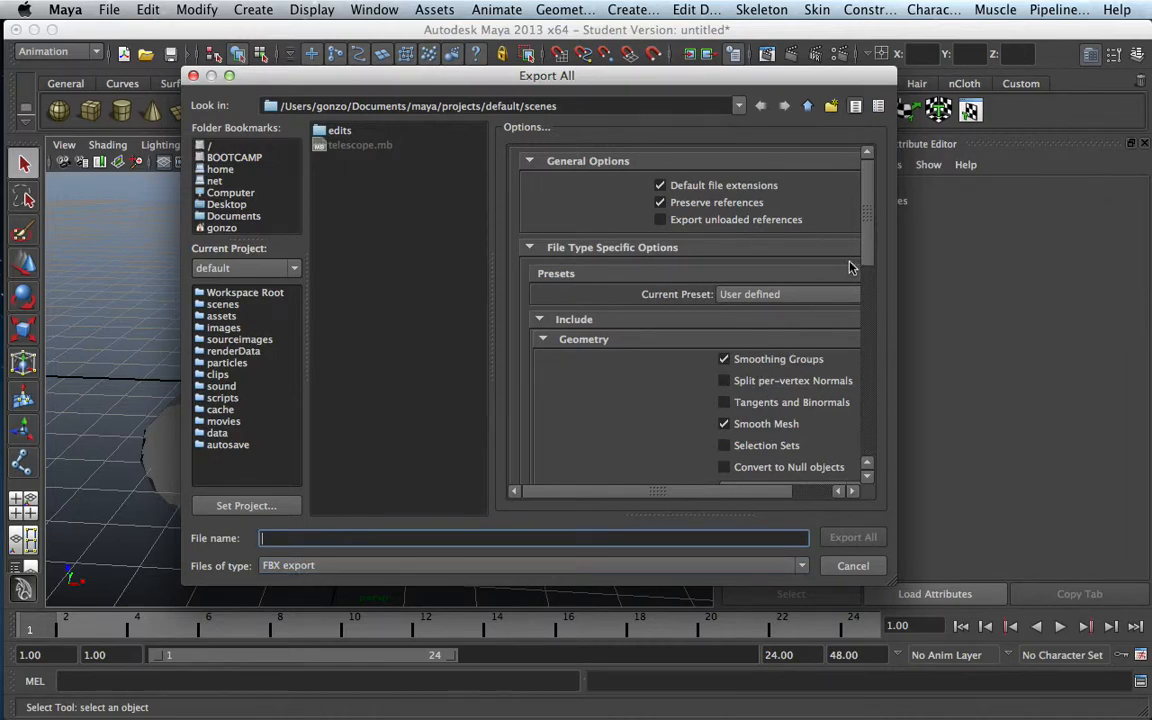
left_click_drag(868, 244, 882, 193)
left_click(224, 205)
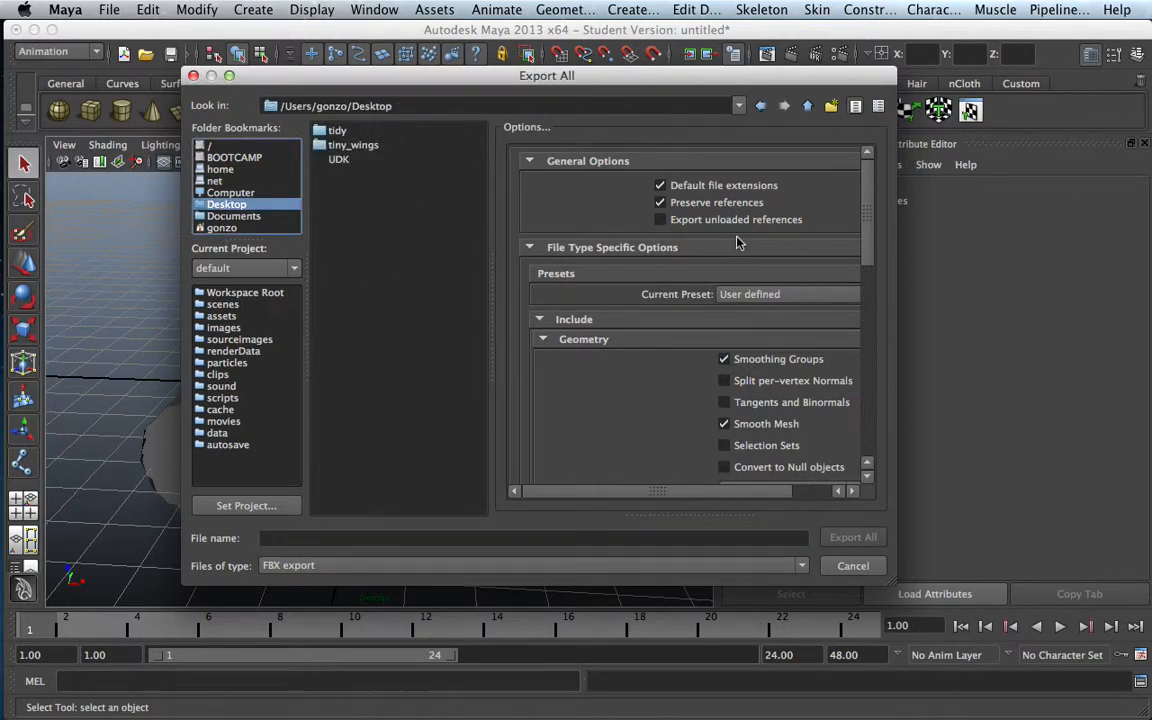
Review the FBX export options for cameras, lights, embedded media, file units, up axis and FBX file format
left_click_drag(866, 263, 867, 354)
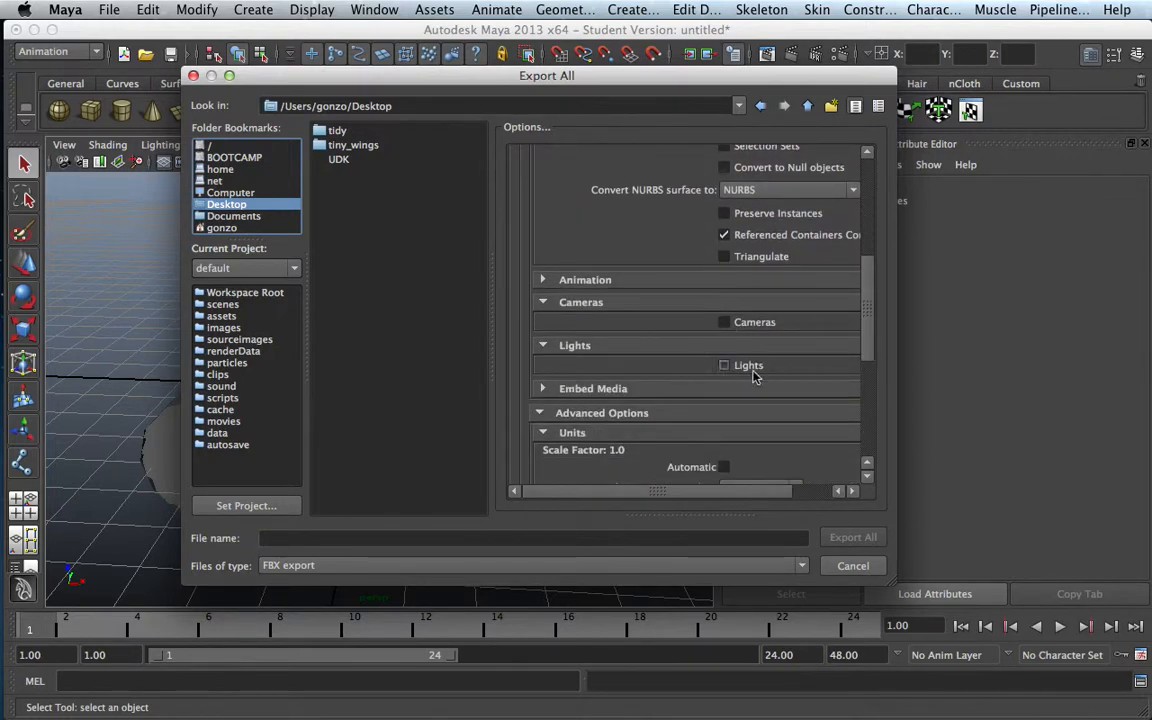
left_click_drag(867, 355, 856, 403)
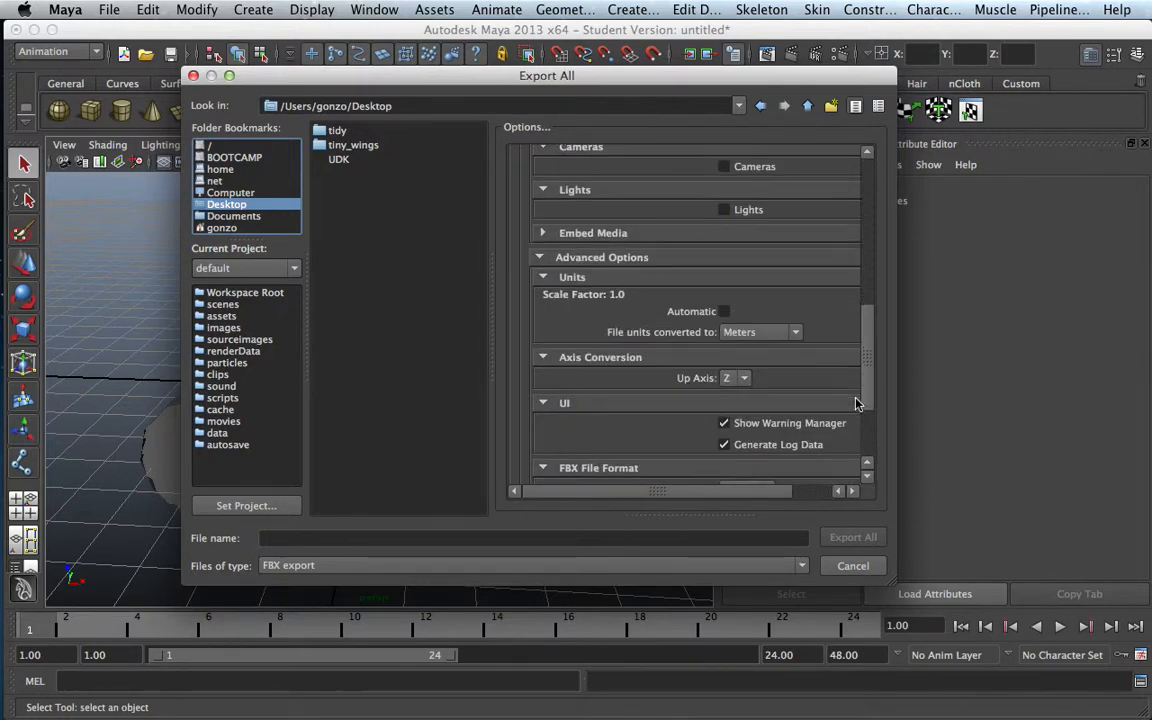
left_click(544, 233)
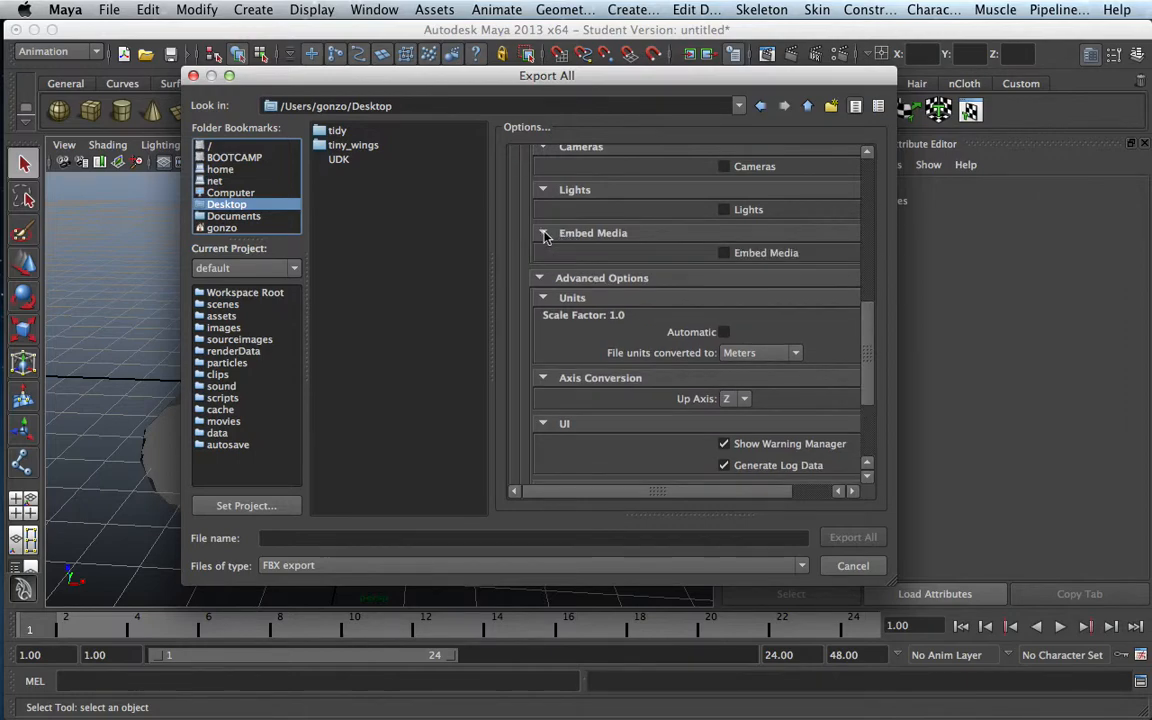
left_click(544, 234)
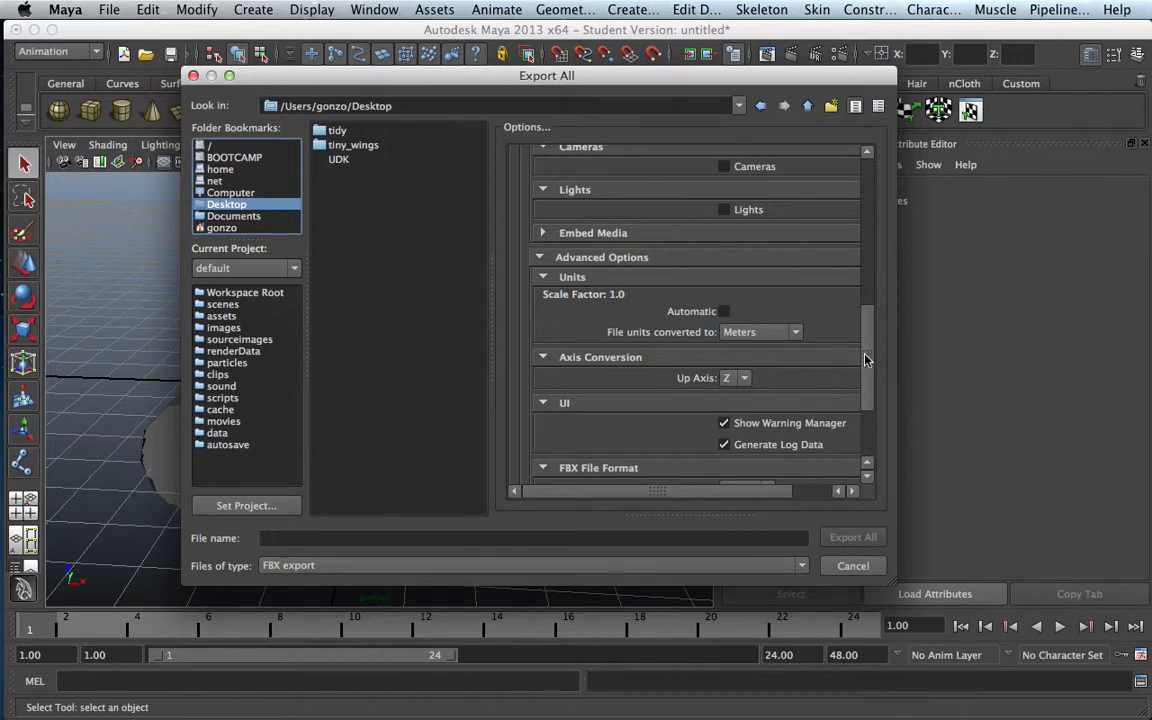
left_click_drag(868, 365, 869, 375)
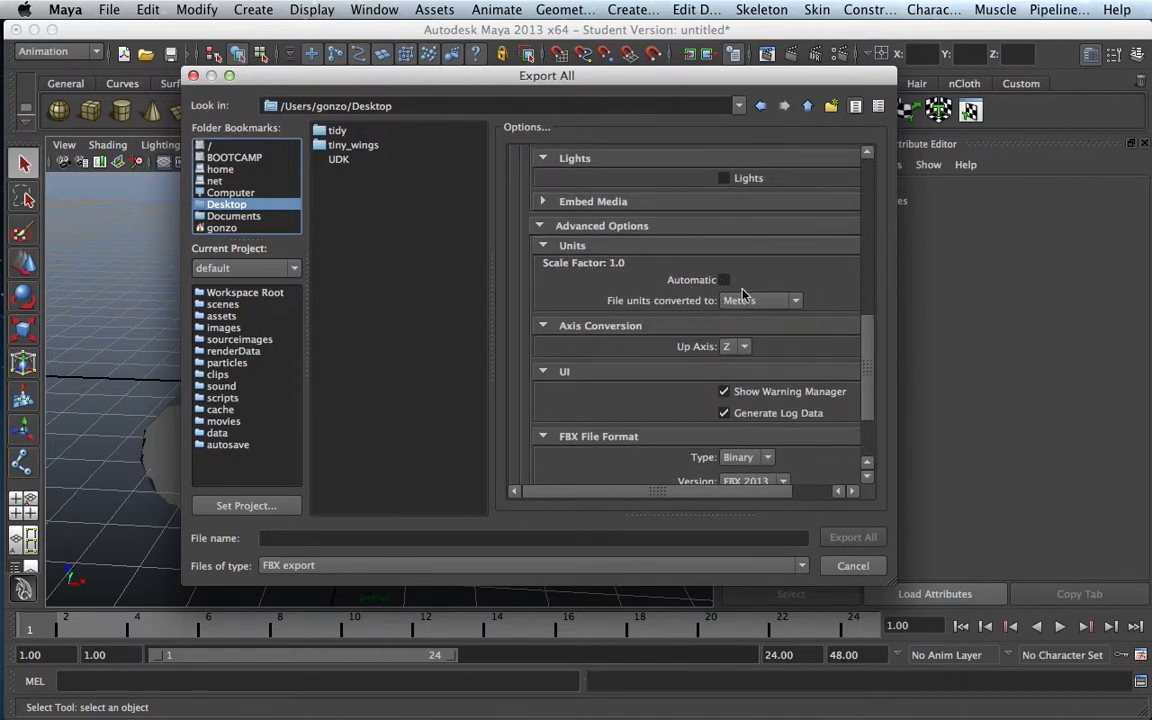
left_click(748, 348)
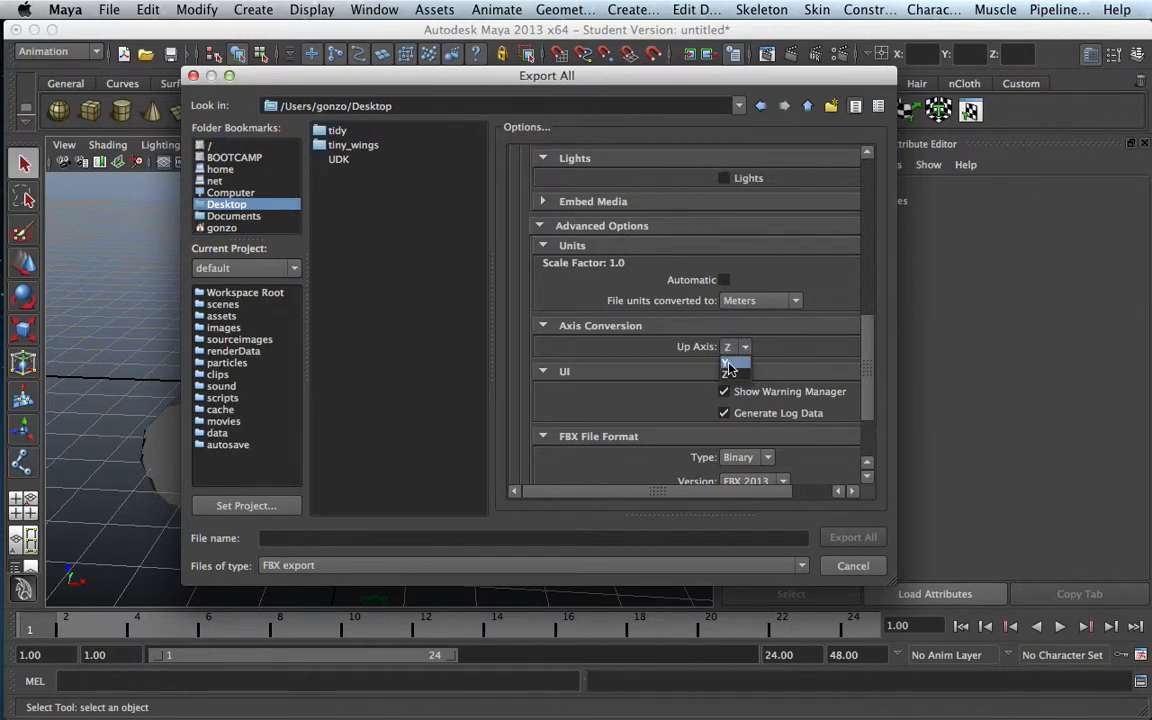
left_click(779, 357)
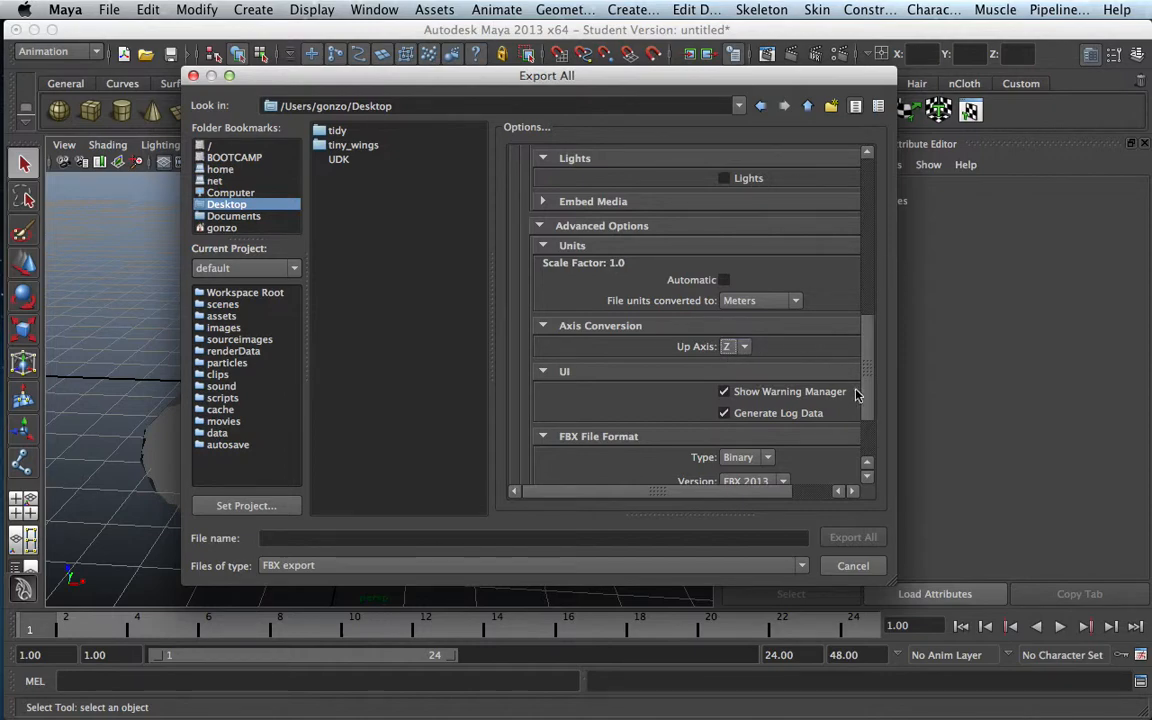
left_click_drag(866, 397, 866, 435)
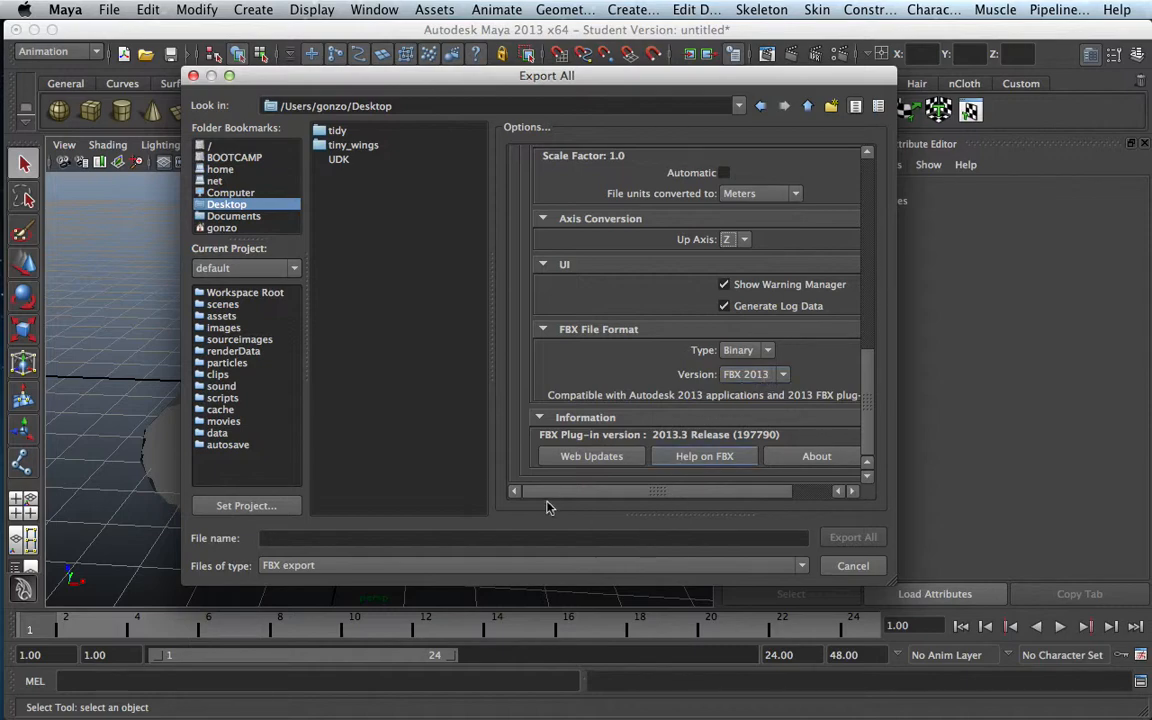
Name the FBX file Car_UDK_tutorial and export the whole scene
left_click(428, 537)
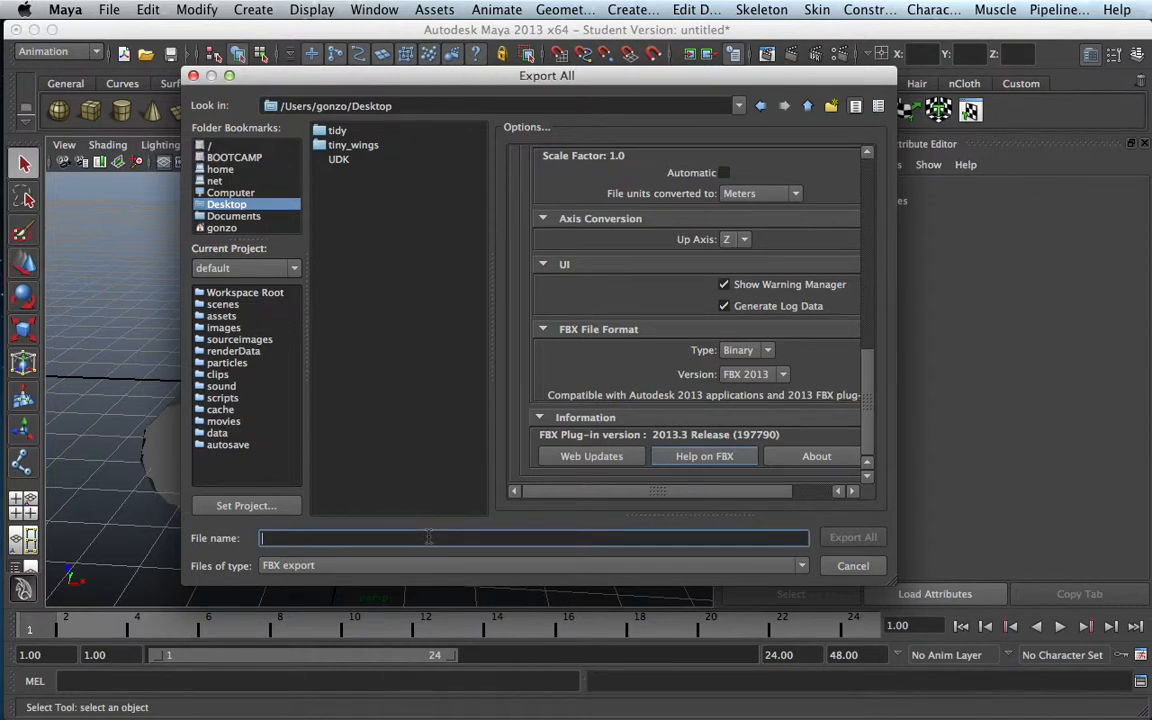
type("C")
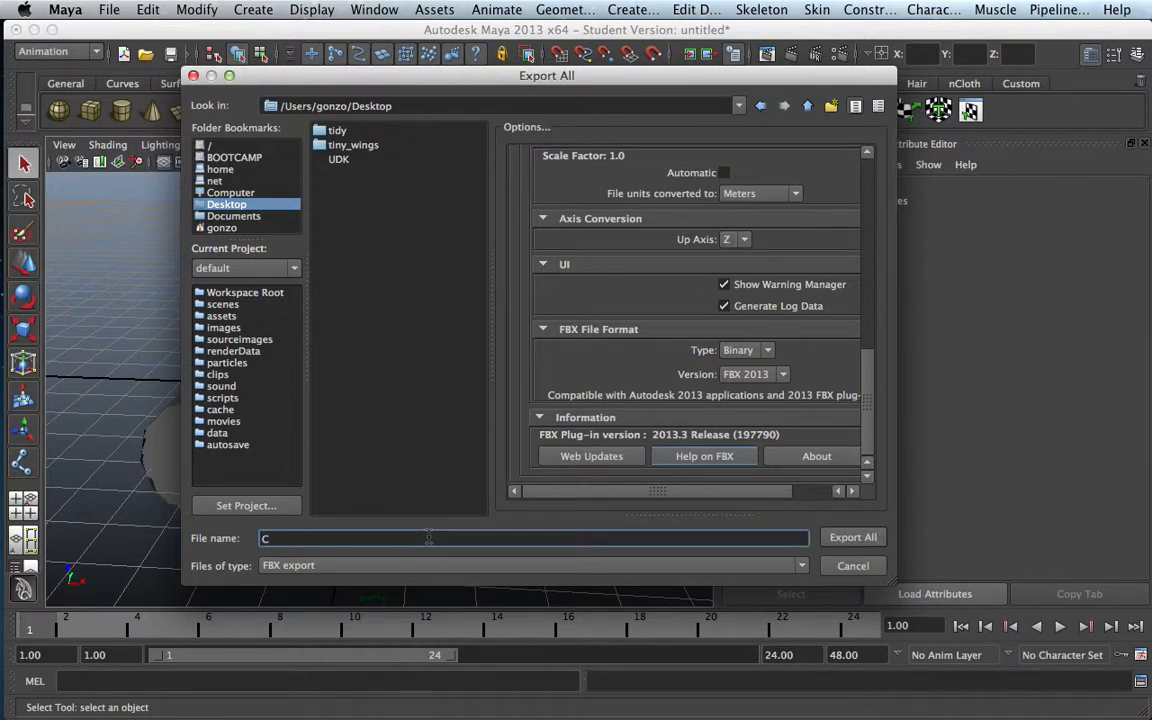
type("ar_UDK_tutorial")
left_click_drag(870, 428, 869, 458)
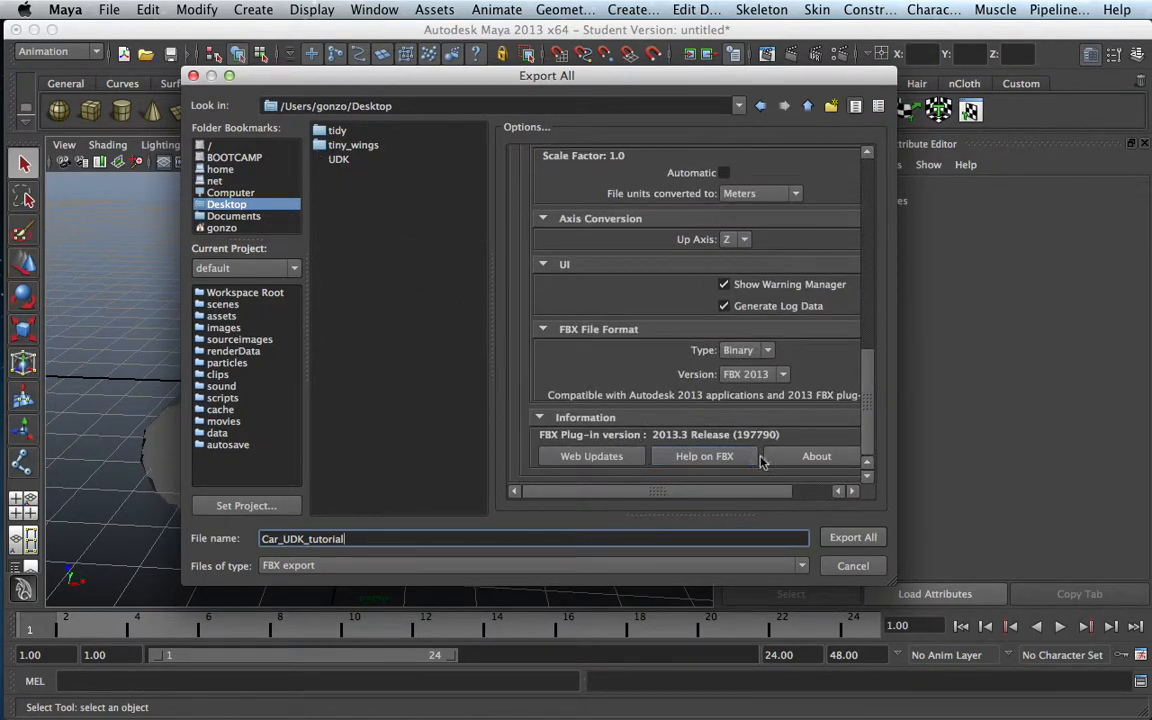
left_click(852, 538)
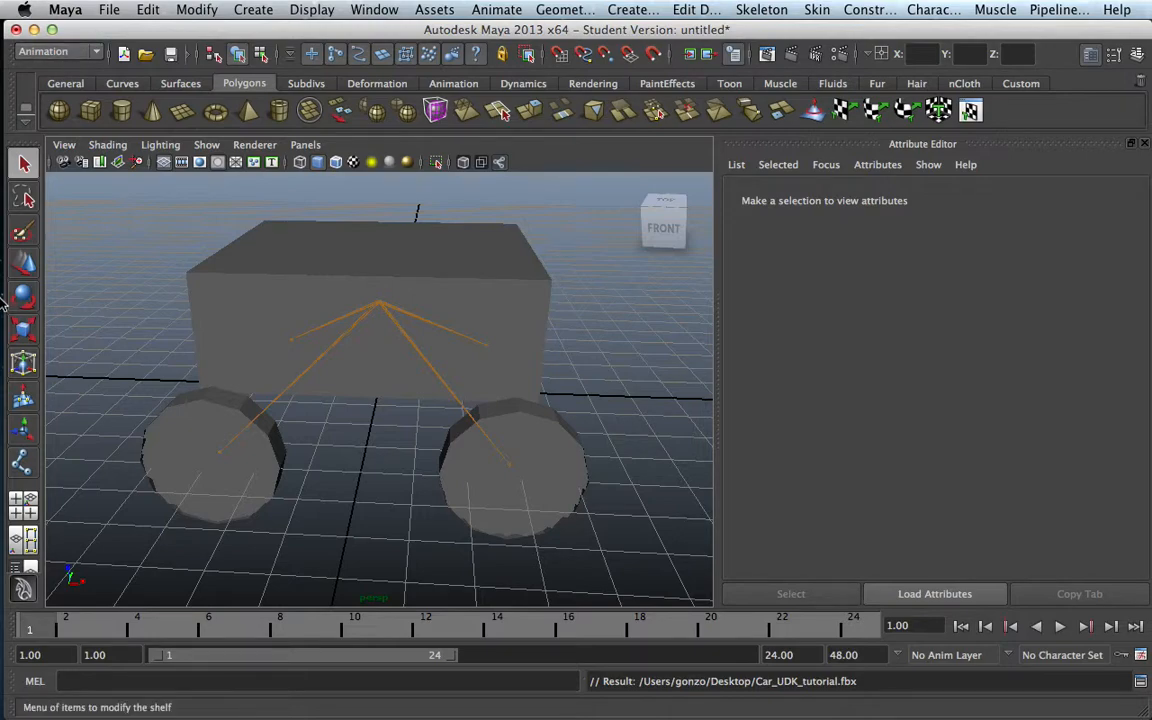
mouse_move(5, 310)
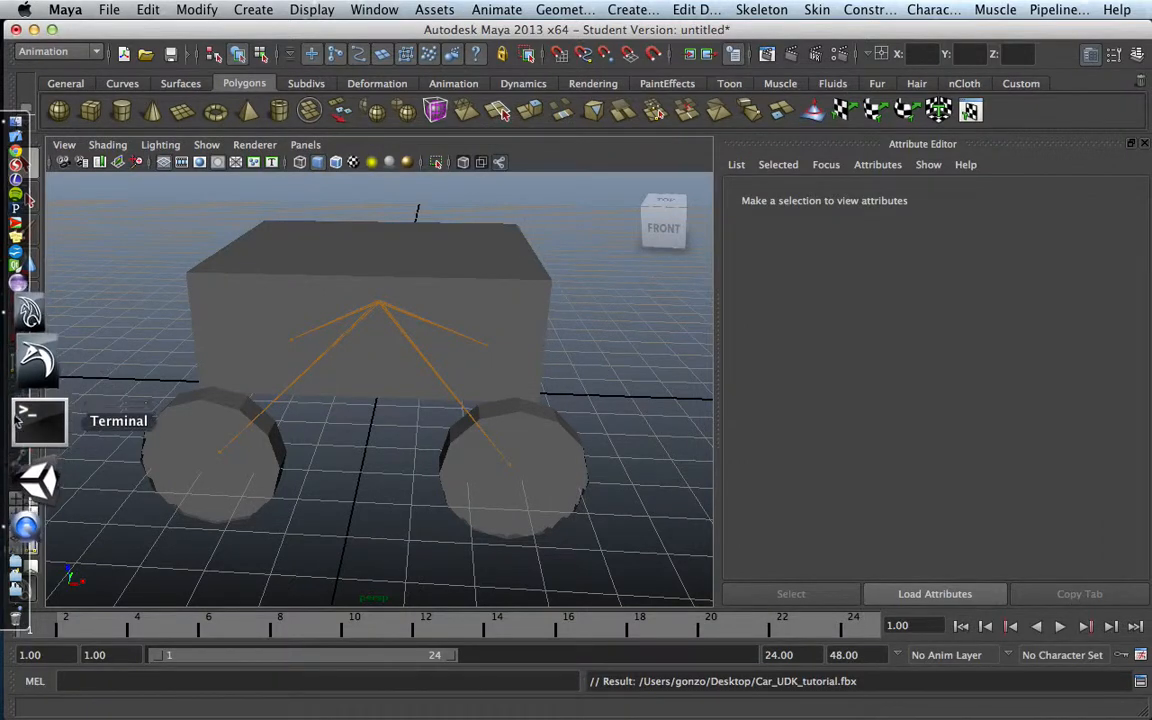
left_click(55, 450)
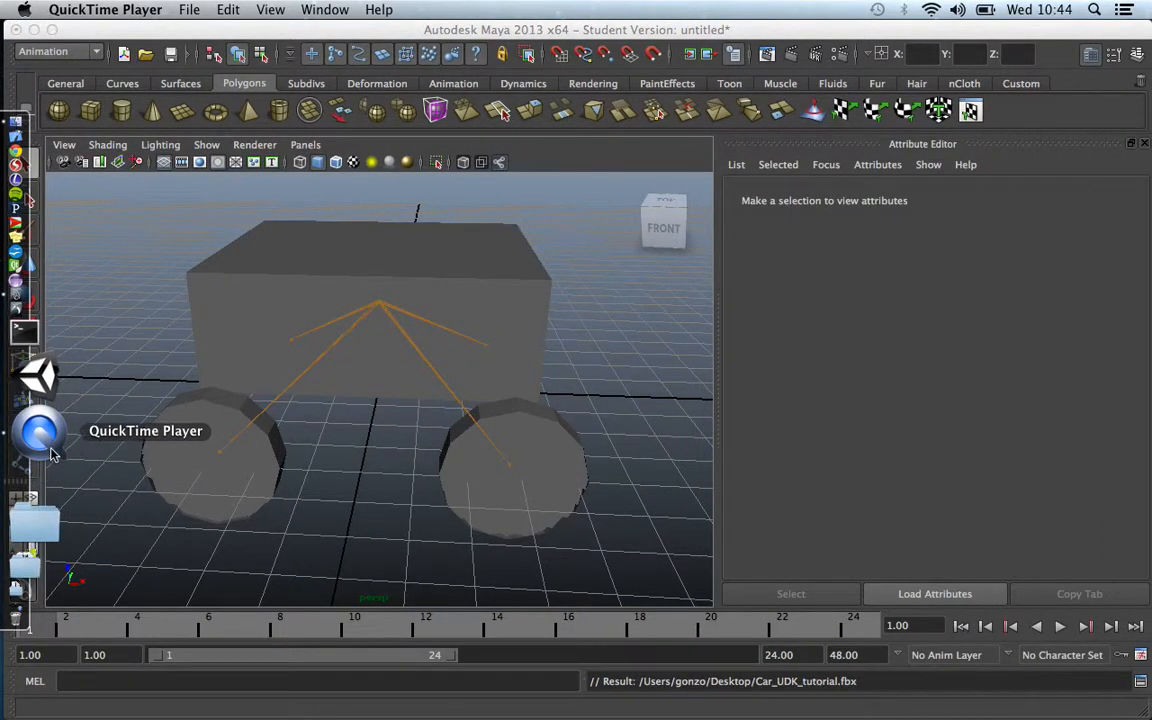